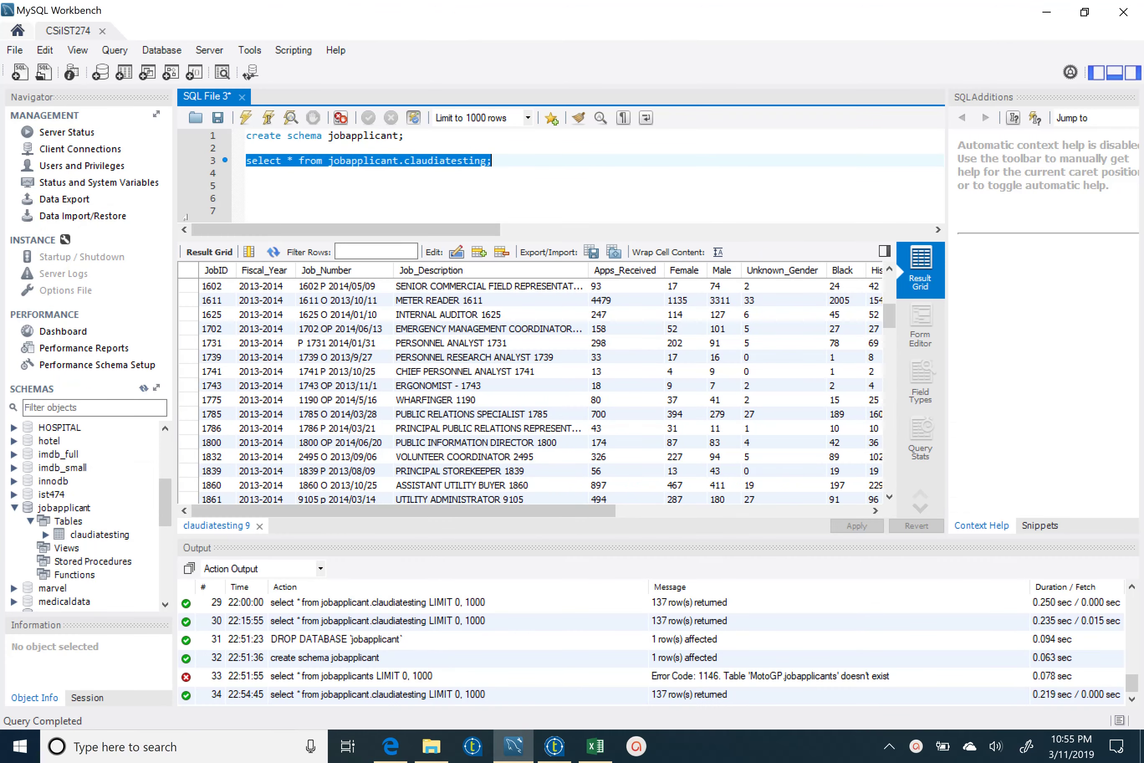
- Deselect the claudiatesting query in Workbench and bring Talend Open Studio to the front
{"action": "left_click", "coordinate": [412, 146]}
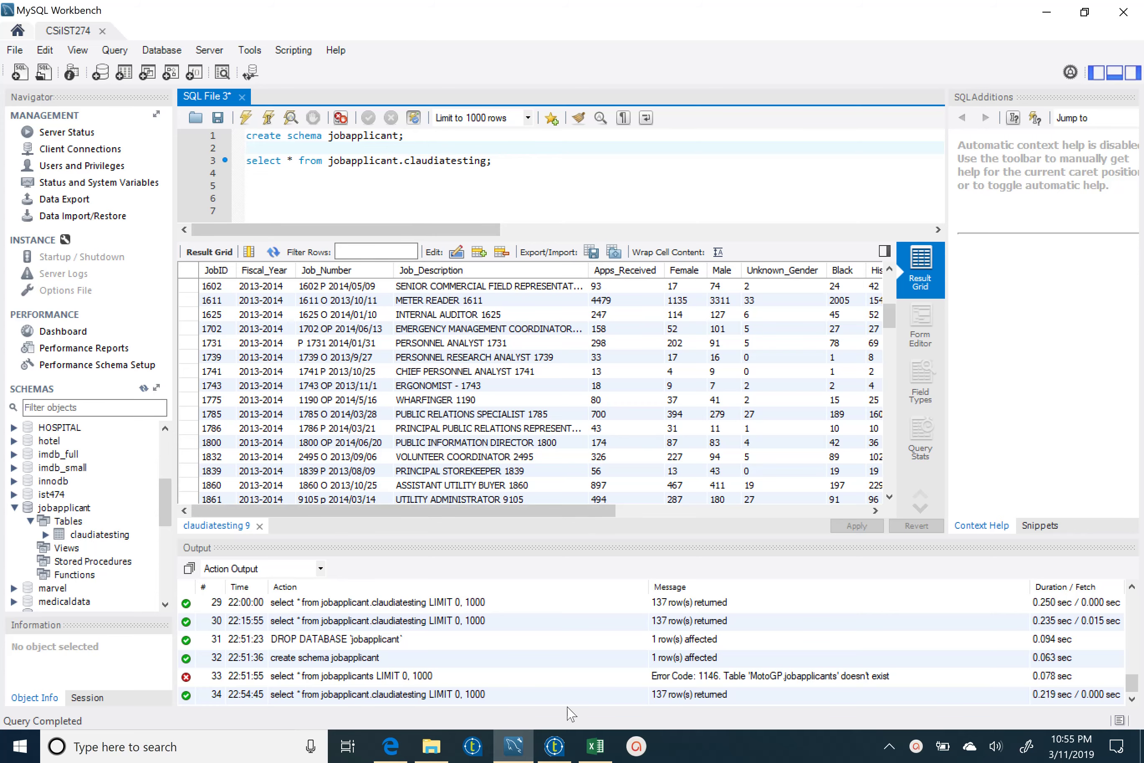
{"action": "left_click", "coordinate": [560, 756]}
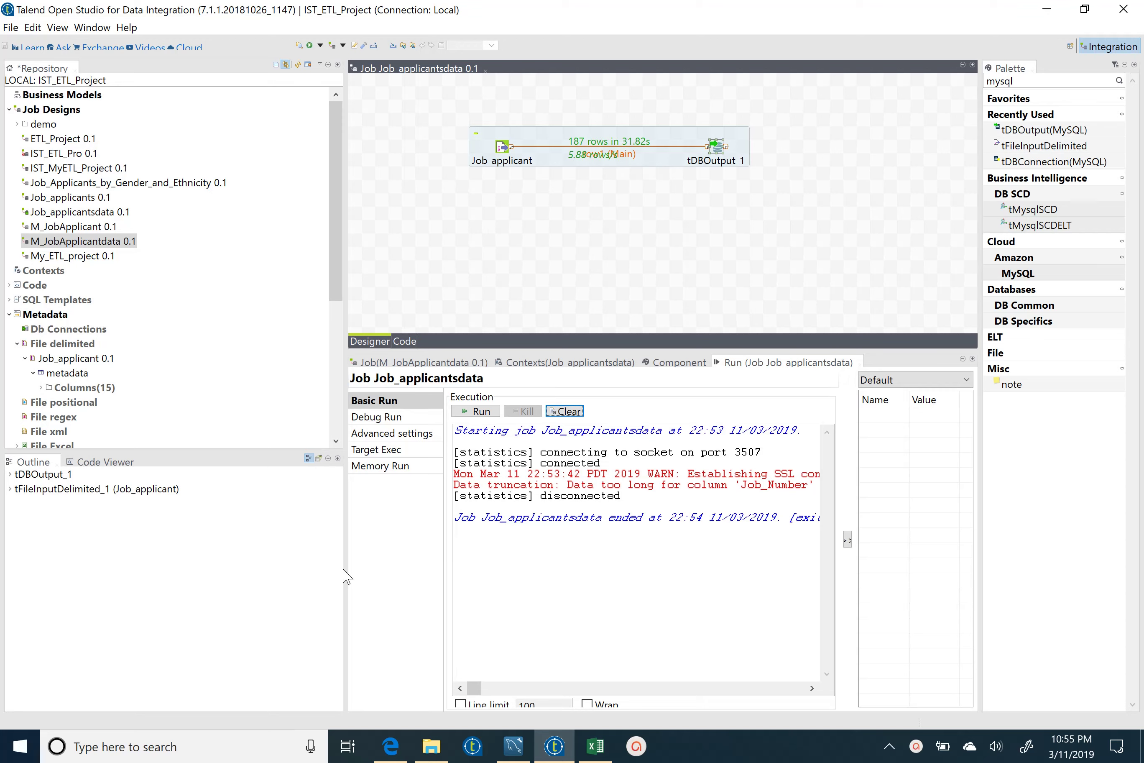
{"action": "mouse_move", "coordinate": [565, 750]}
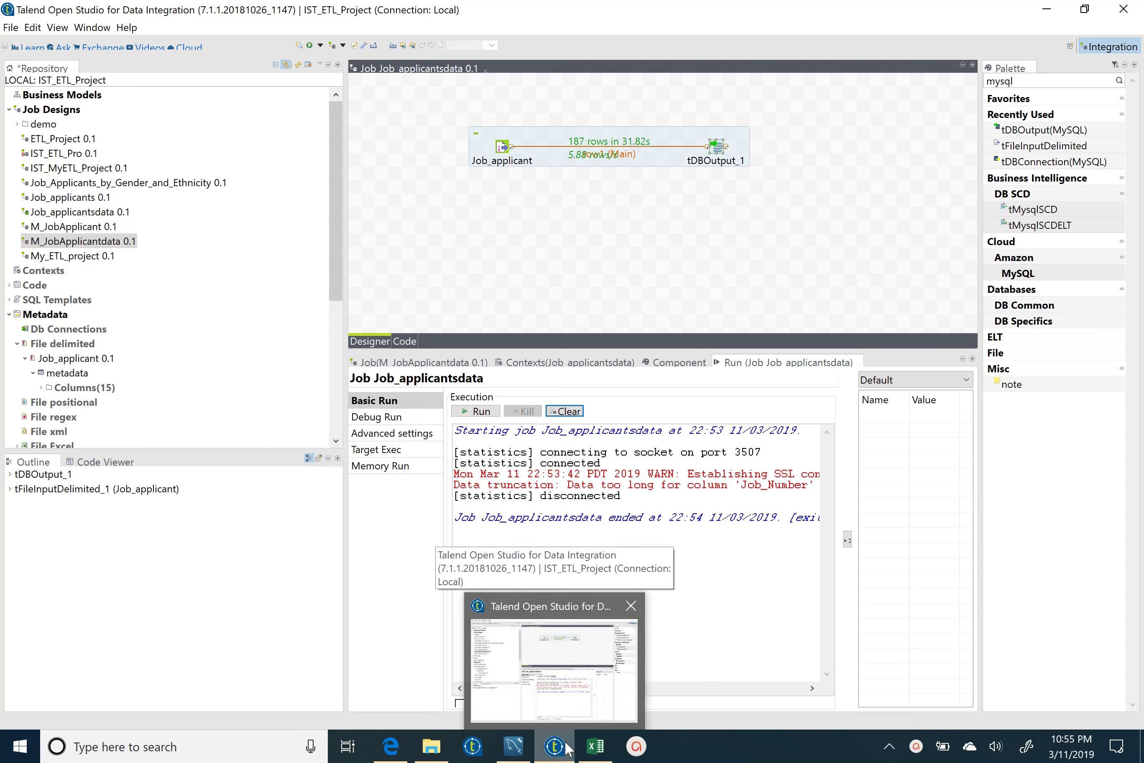
{"action": "left_click", "coordinate": [597, 748]}
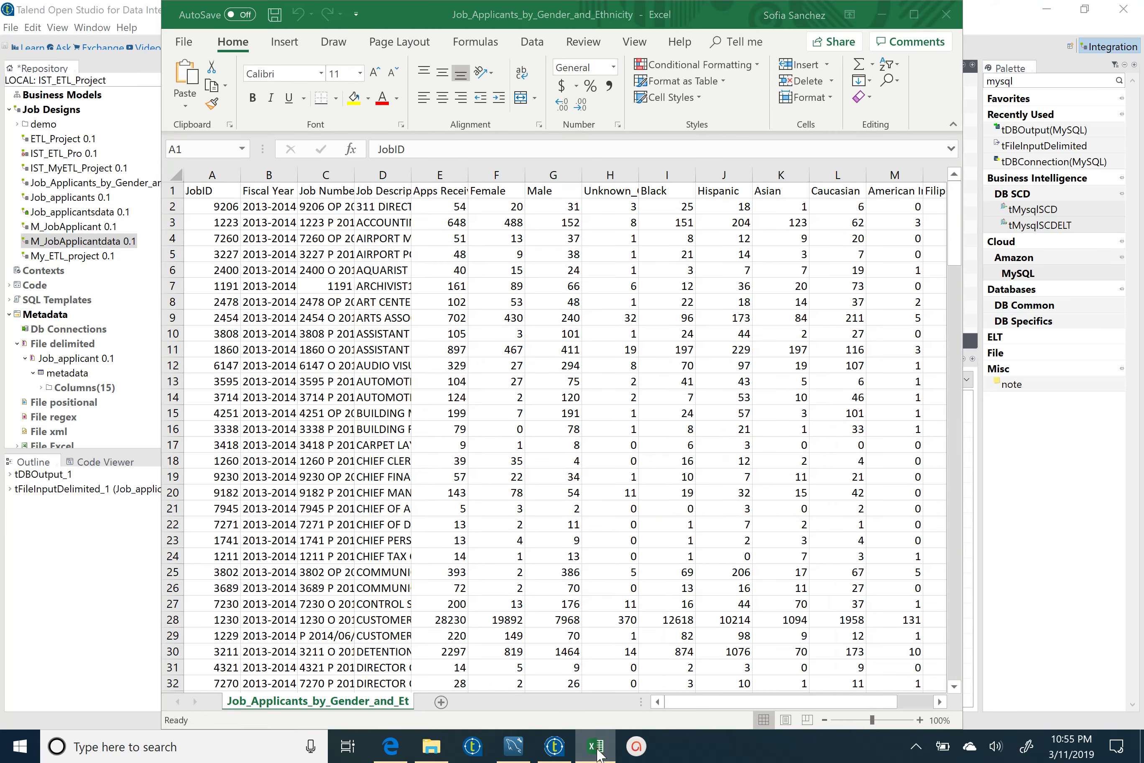
{"action": "left_click", "coordinate": [597, 749]}
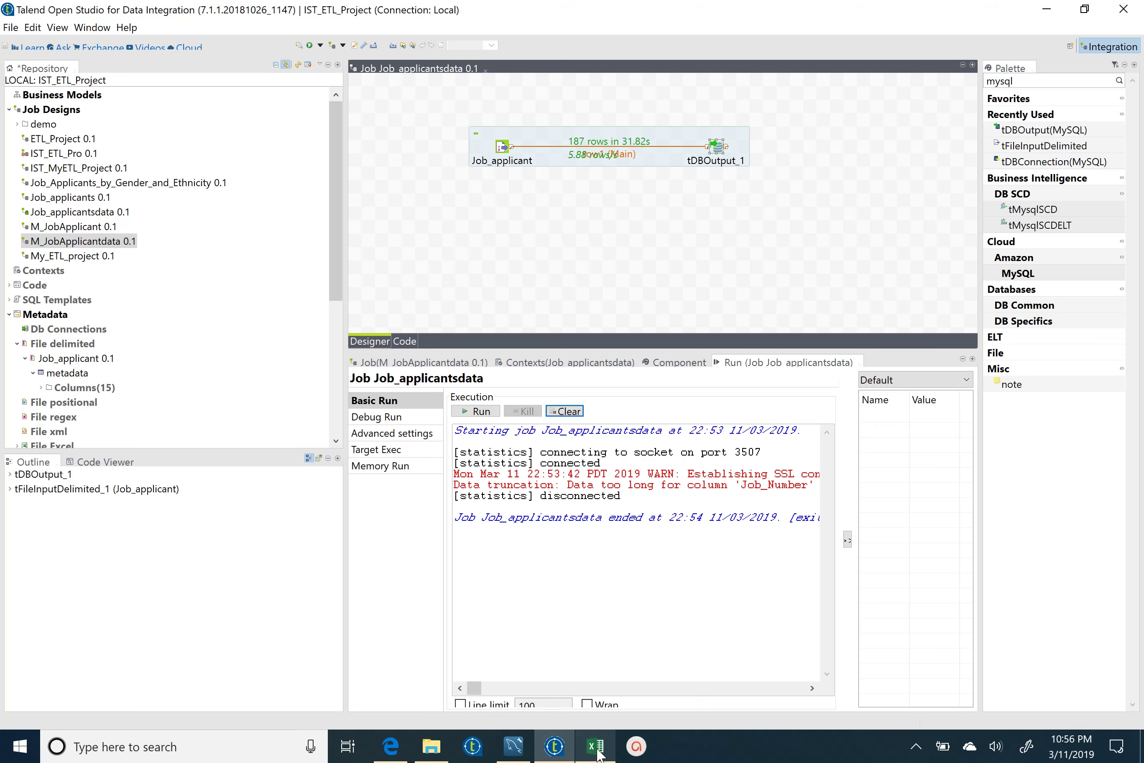
{"action": "left_click", "coordinate": [597, 749]}
{"action": "left_click", "coordinate": [596, 749]}
{"action": "left_click", "coordinate": [596, 749]}
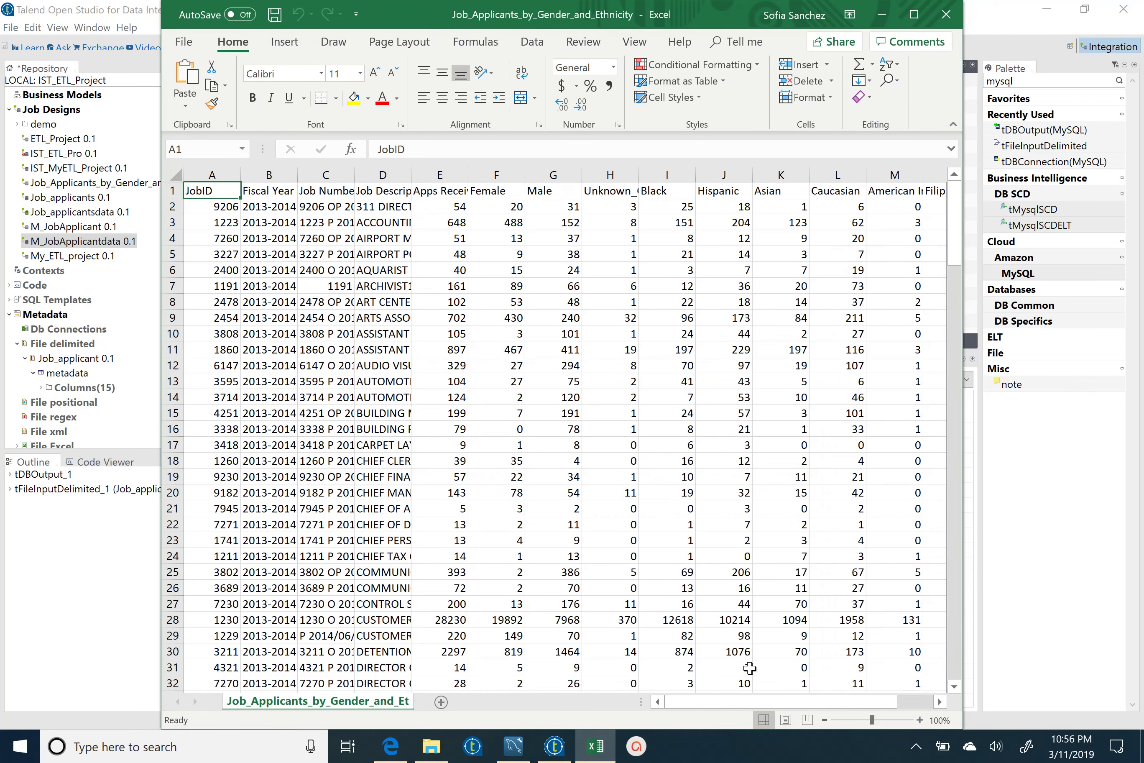
{"action": "left_click", "coordinate": [598, 752]}
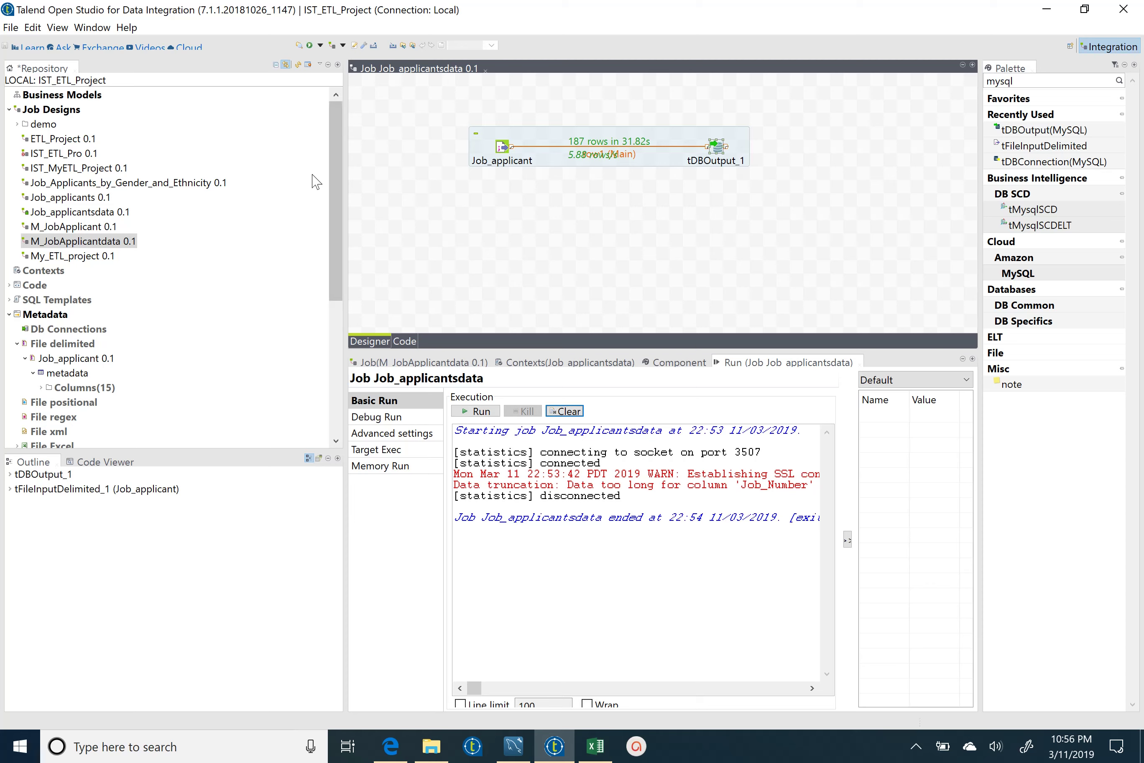
- Check tDBOutput_1's Component settings, then bring MySQL Workbench forward
{"action": "left_click", "coordinate": [678, 363]}
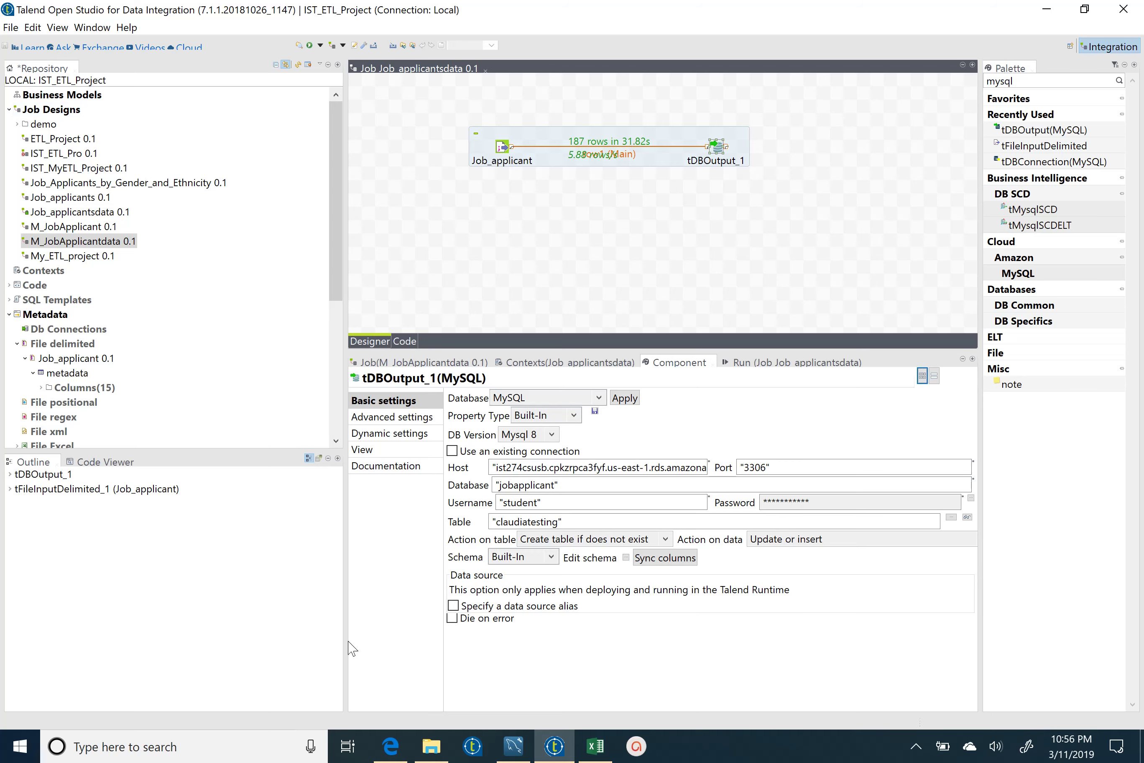
{"action": "left_click", "coordinate": [513, 747]}
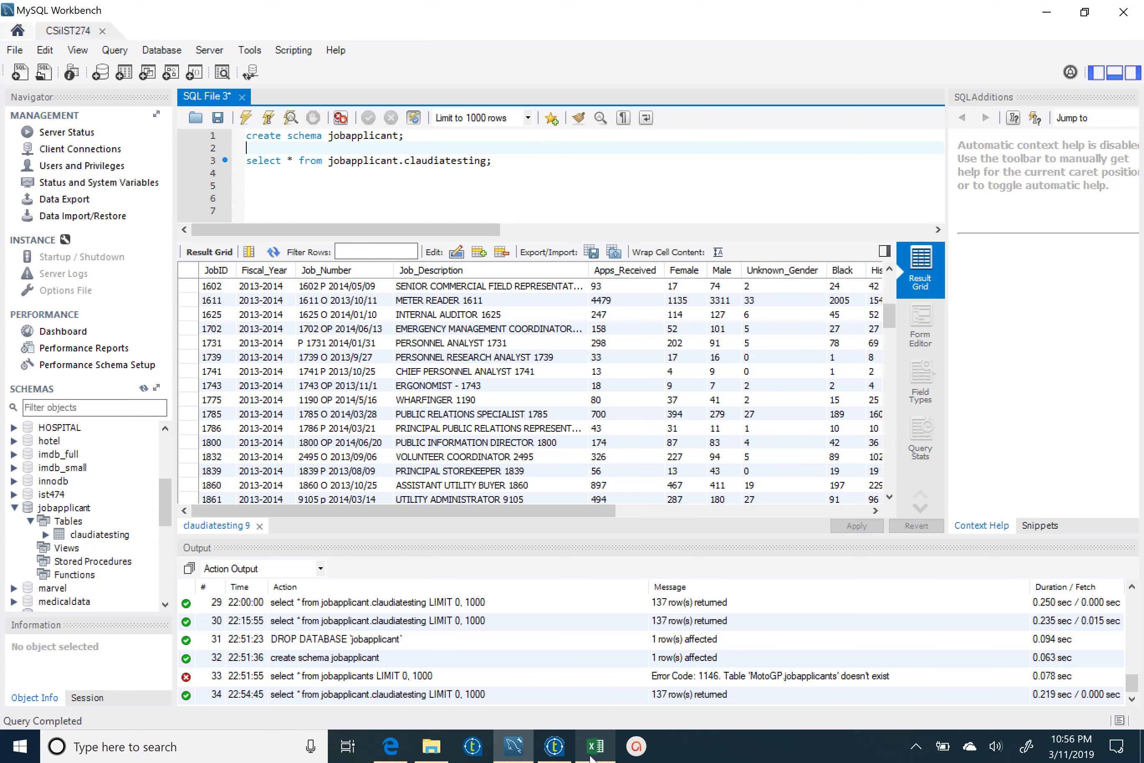
- Return to Talend Open Studio to view tDBOutput_1's MySQL settings
{"action": "left_click", "coordinate": [554, 746]}
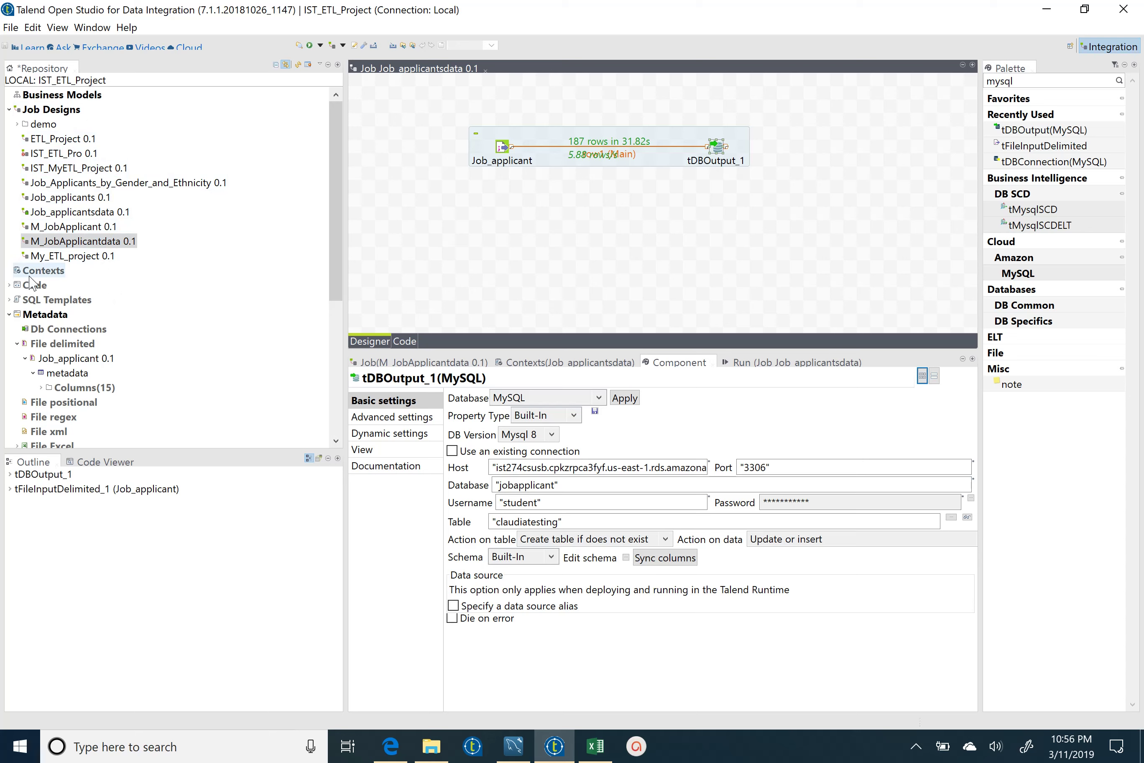
{"action": "left_click", "coordinate": [49, 112]}
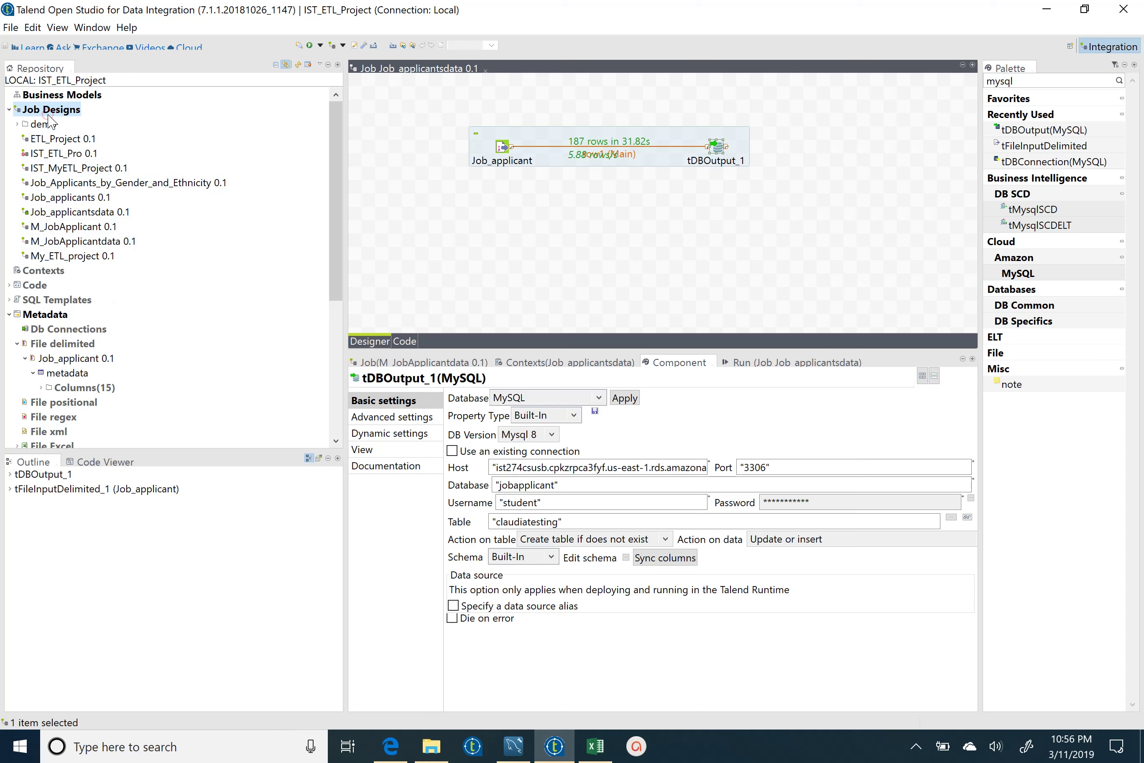
{"action": "right_click", "coordinate": [49, 117]}
{"action": "left_click", "coordinate": [108, 126]}
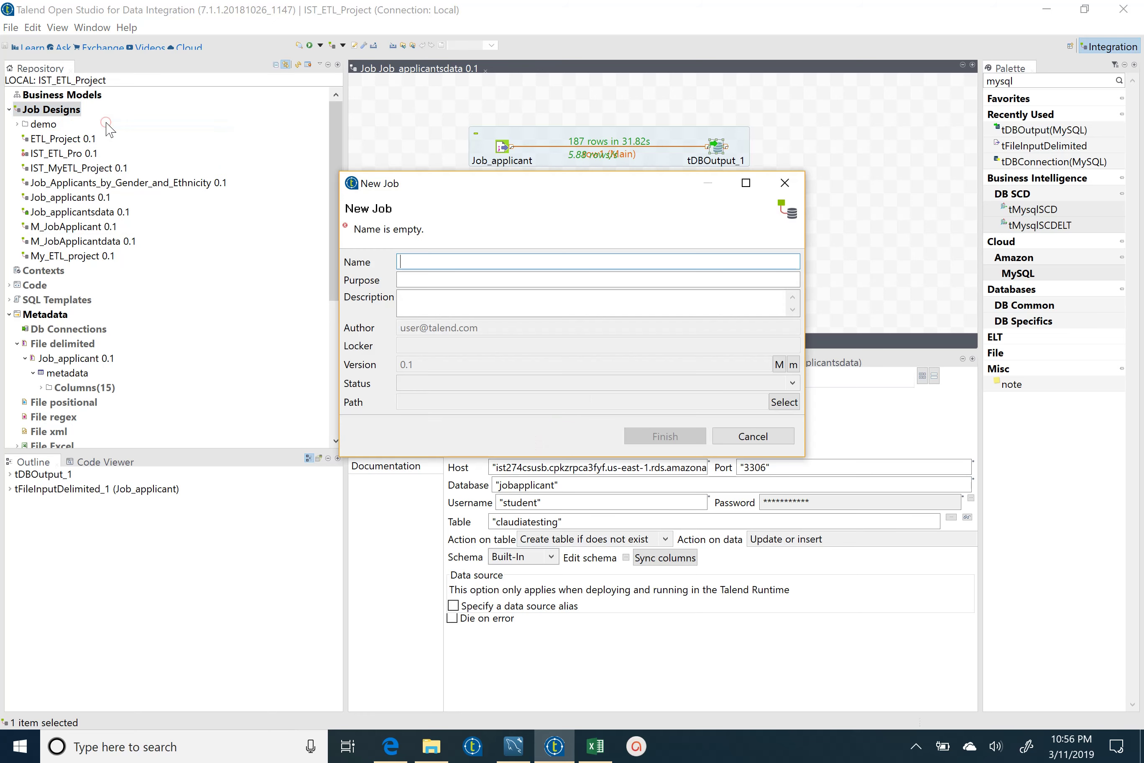
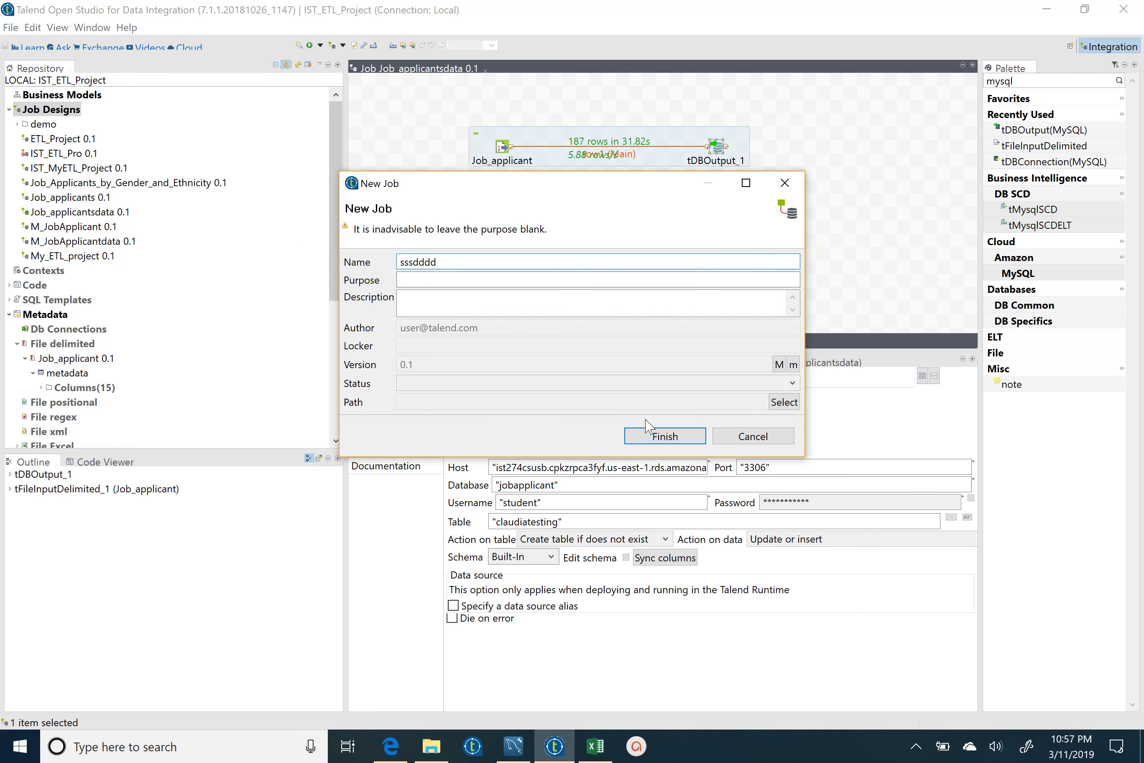
{"action": "left_click", "coordinate": [766, 436]}
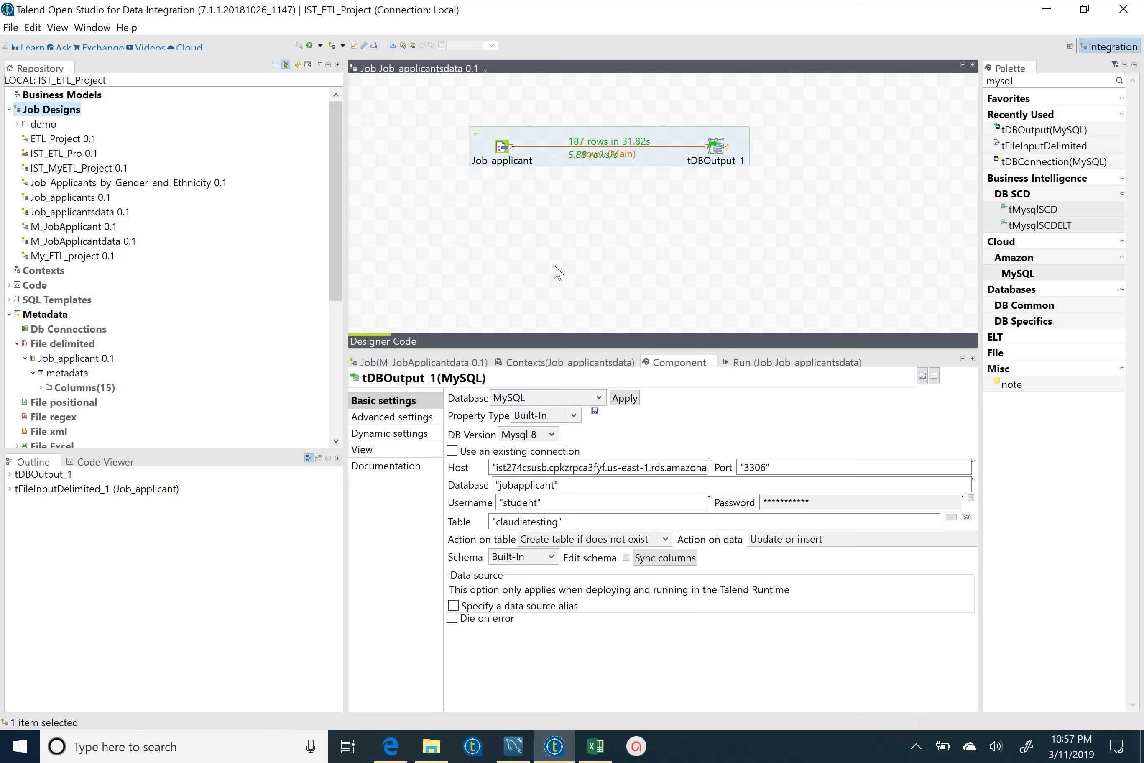
{"action": "left_click", "coordinate": [785, 365]}
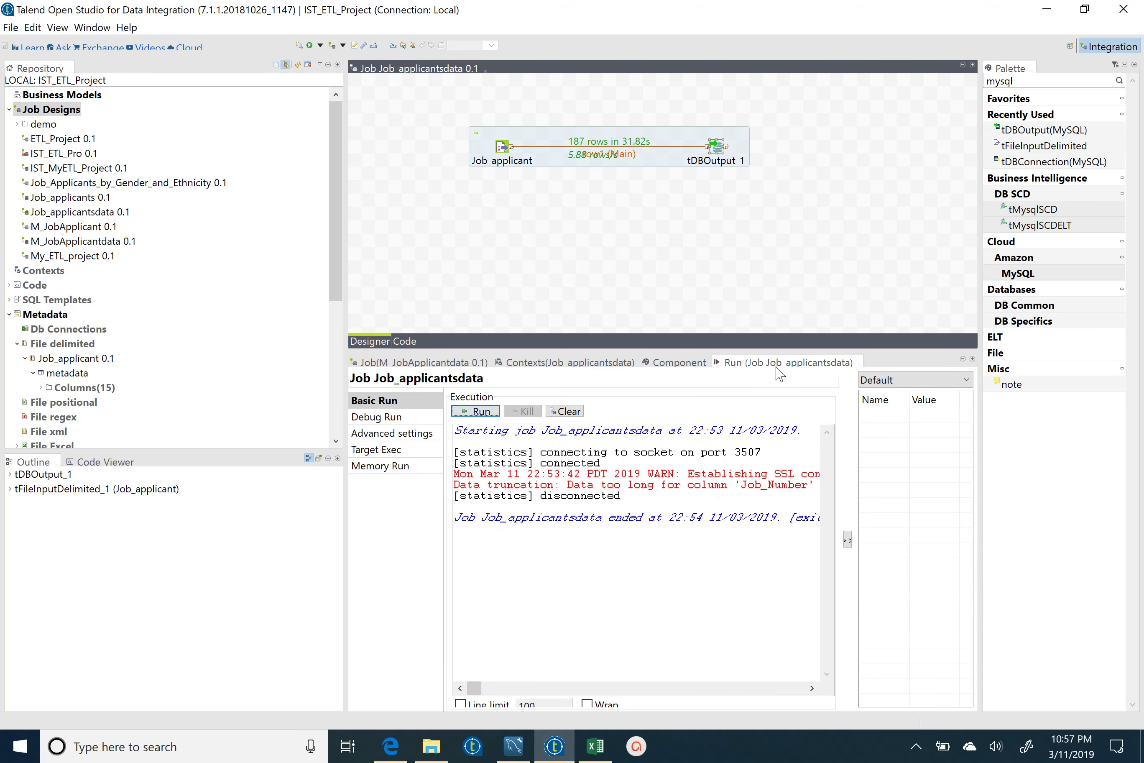
{"action": "left_click", "coordinate": [671, 365]}
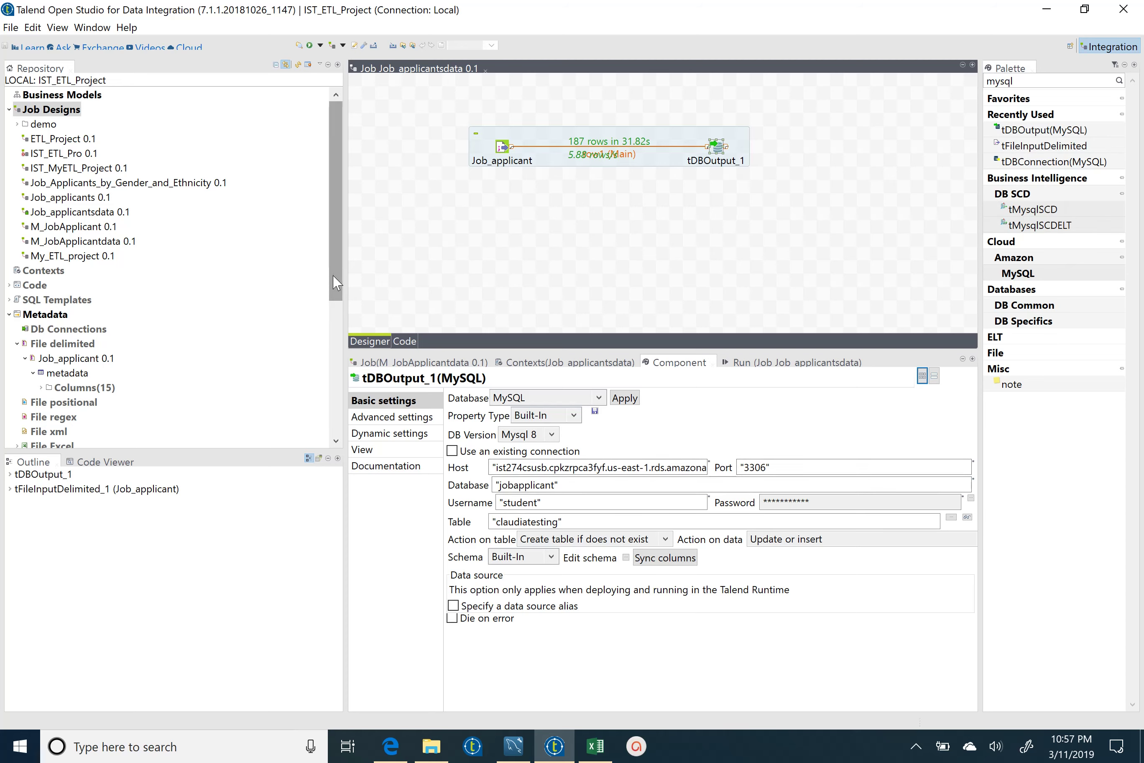
{"action": "left_click_drag", "start_coordinate": [337, 283], "coordinate": [333, 322]}
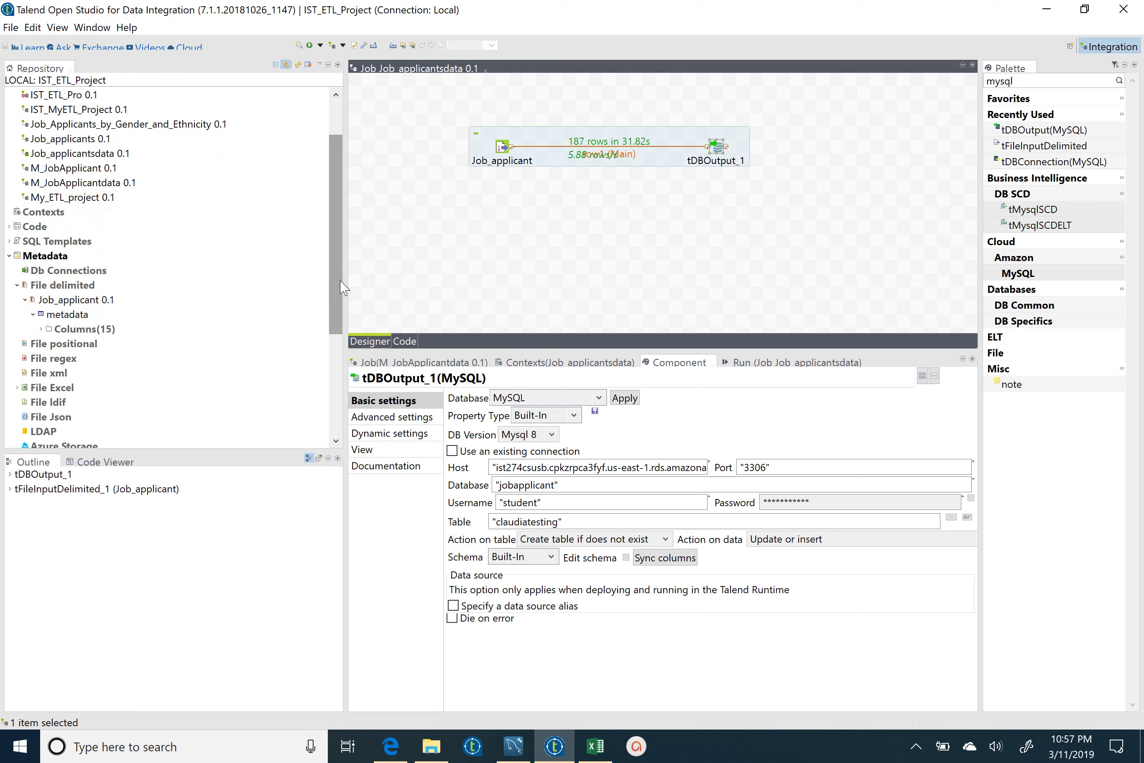
{"action": "left_click_drag", "start_coordinate": [340, 288], "coordinate": [339, 251]}
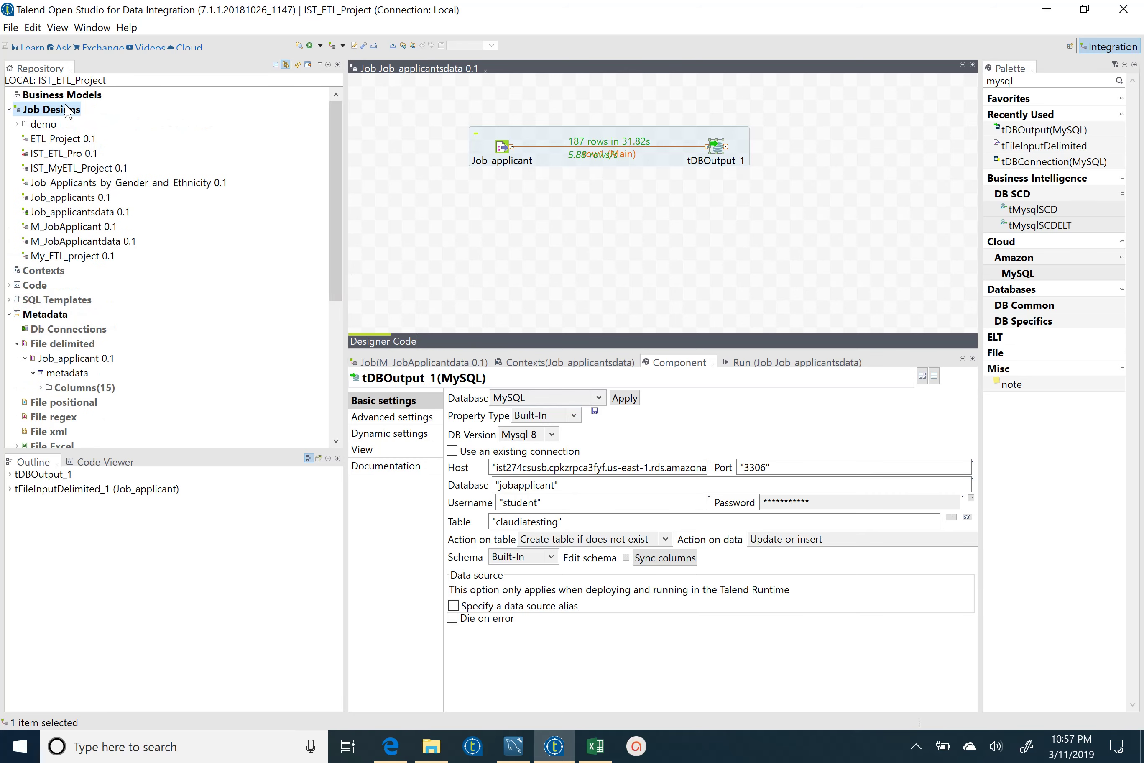
{"action": "left_click_drag", "start_coordinate": [336, 197], "coordinate": [350, 256]}
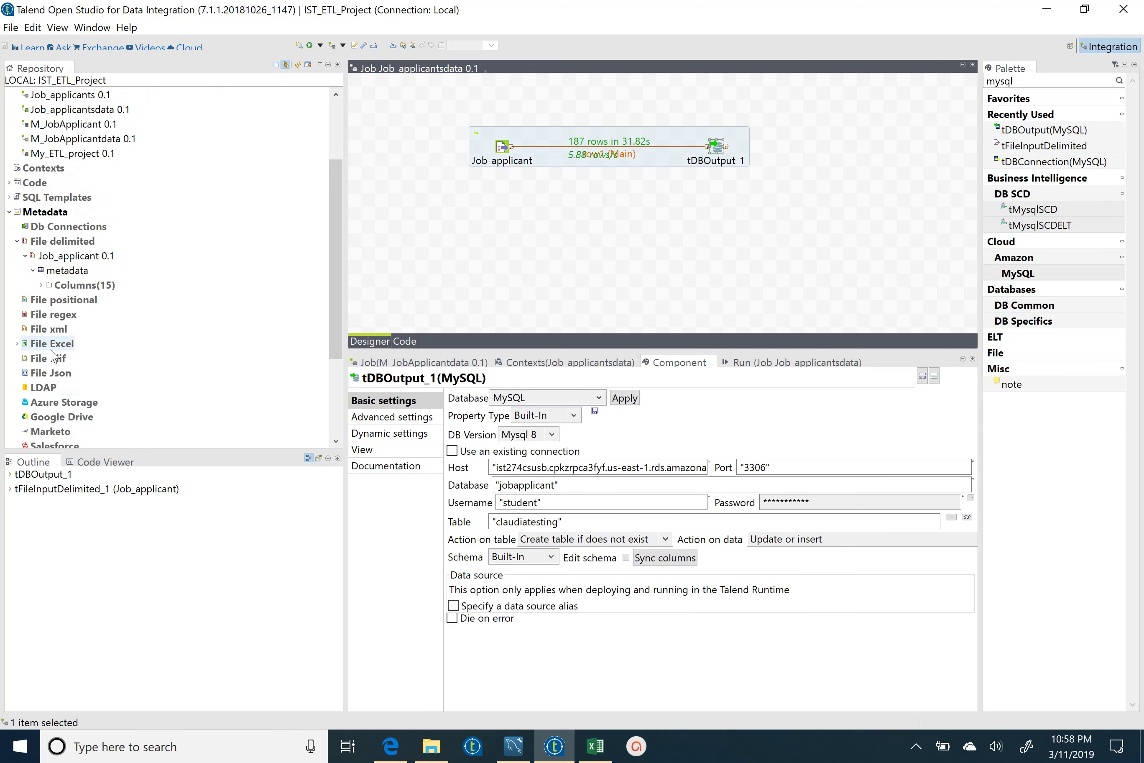
{"action": "left_click_drag", "start_coordinate": [338, 319], "coordinate": [339, 340]}
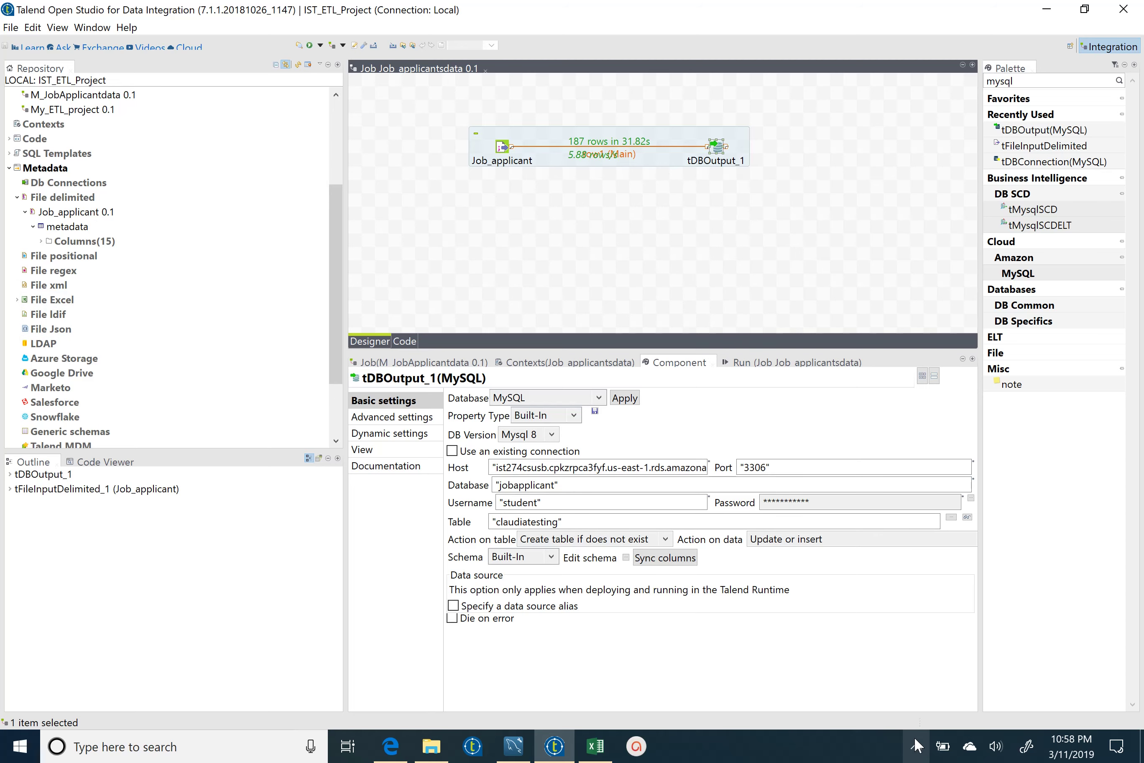
{"action": "left_click", "coordinate": [916, 746]}
{"action": "left_click", "coordinate": [883, 712]}
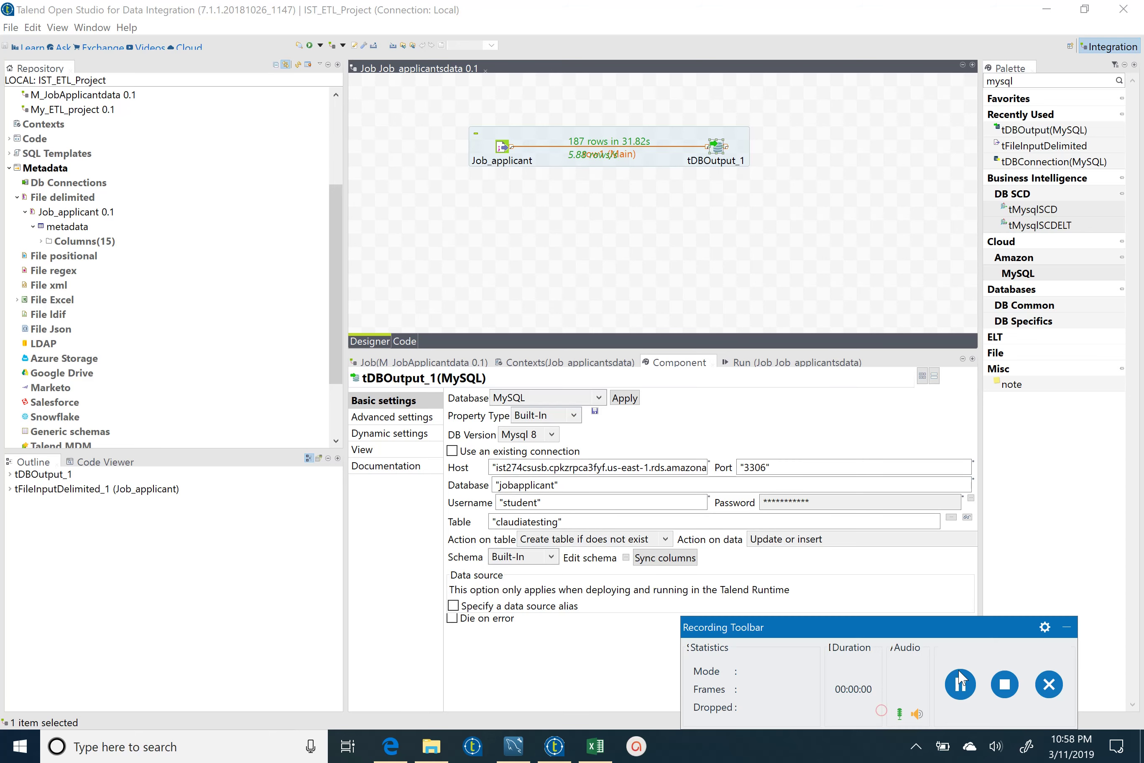
{"action": "left_click", "coordinate": [961, 680]}
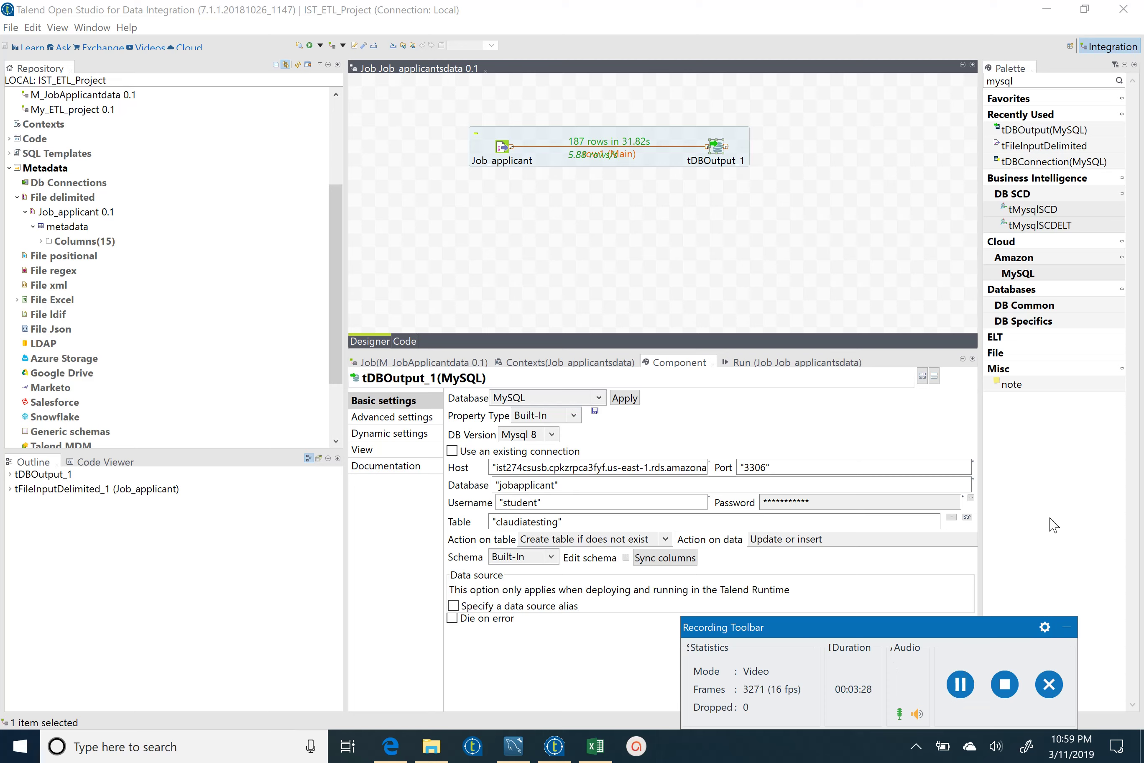
{"action": "left_click", "coordinate": [1065, 629]}
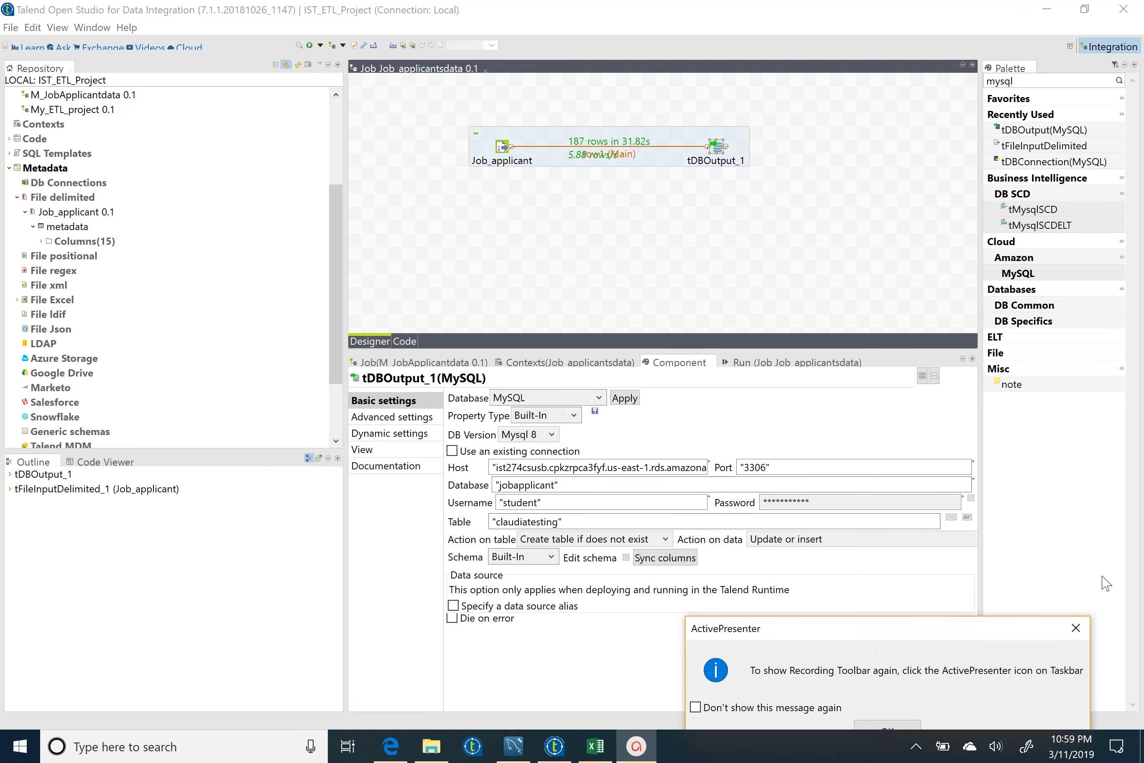
{"action": "left_click", "coordinate": [1075, 628]}
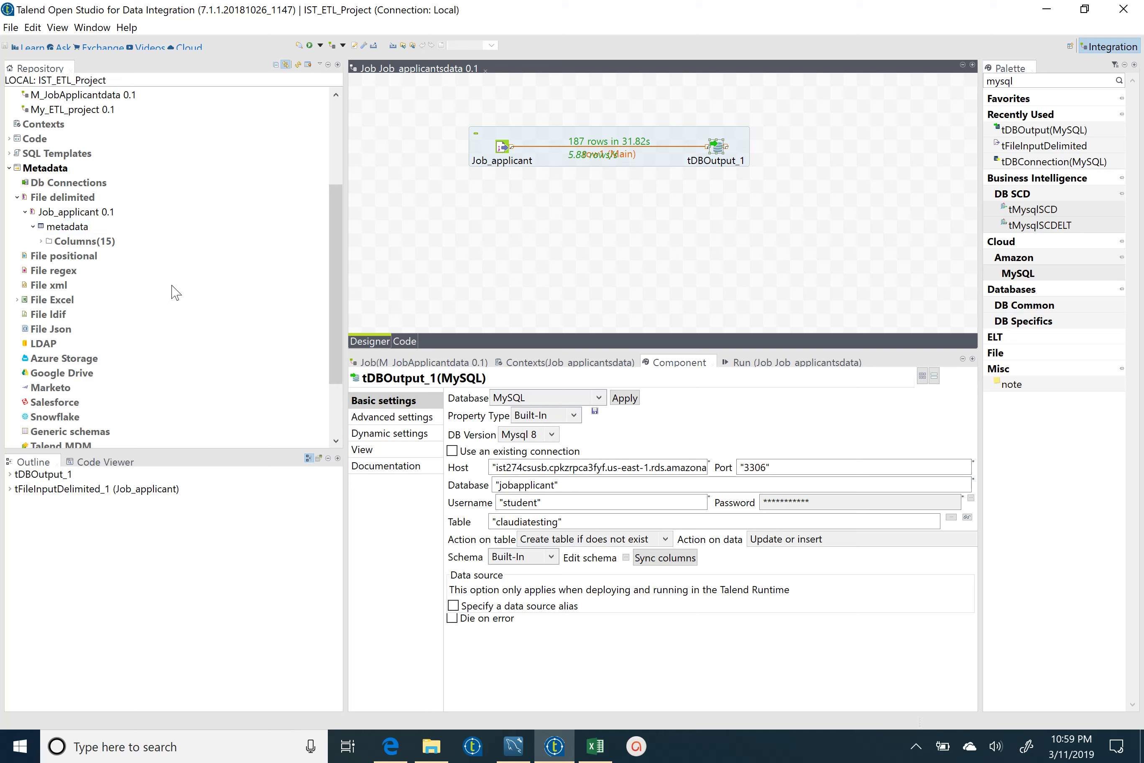
{"action": "left_click_drag", "start_coordinate": [337, 295], "coordinate": [341, 279]}
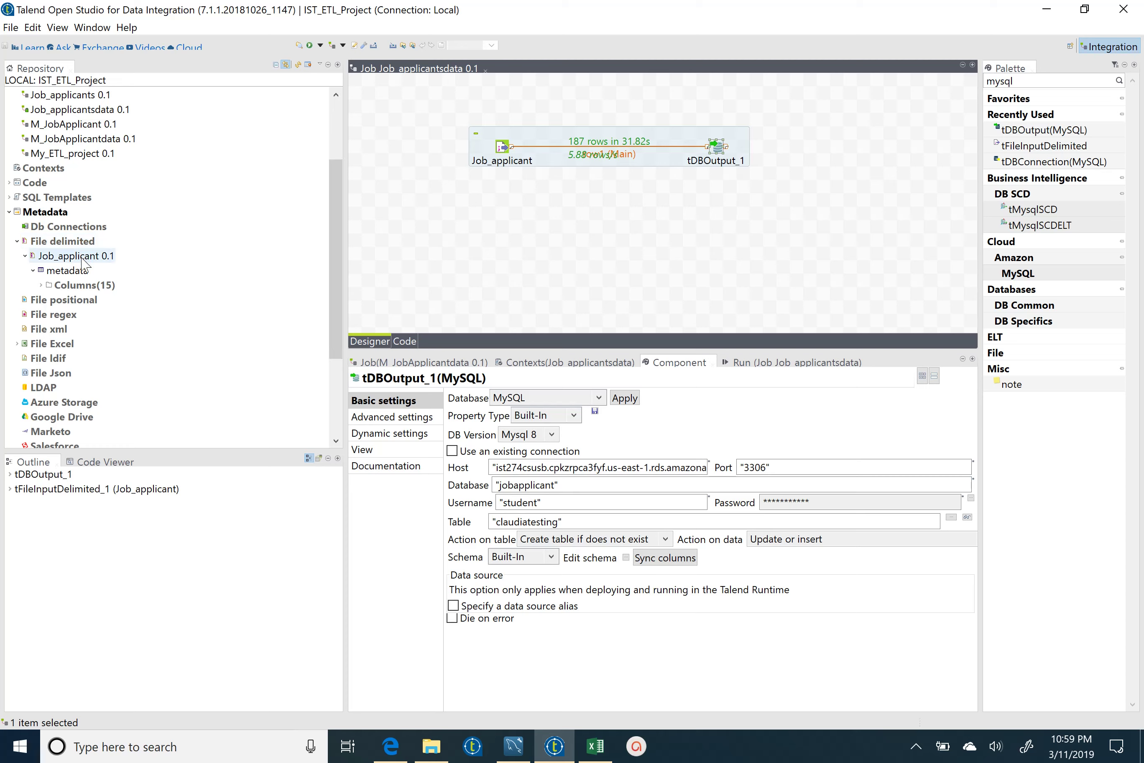
{"action": "left_click_drag", "start_coordinate": [82, 259], "coordinate": [419, 212]}
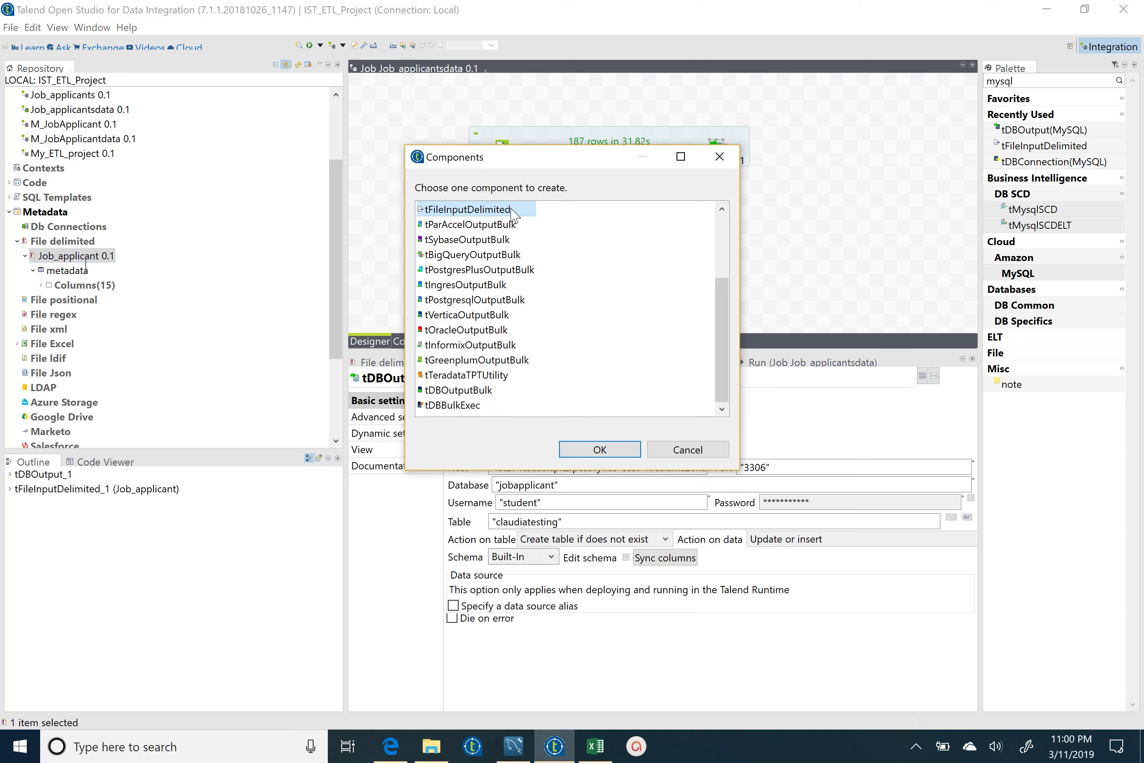
{"action": "left_click", "coordinate": [621, 448]}
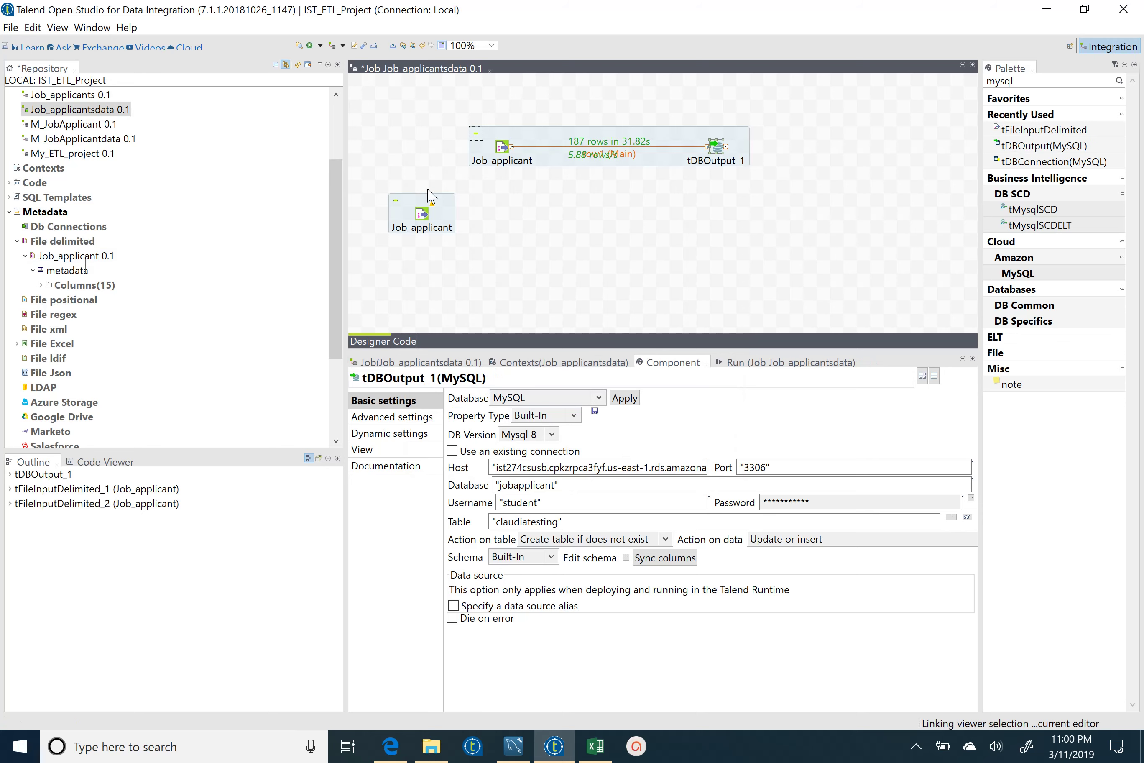
{"action": "left_click", "coordinate": [438, 216]}
{"action": "right_click", "coordinate": [438, 216]}
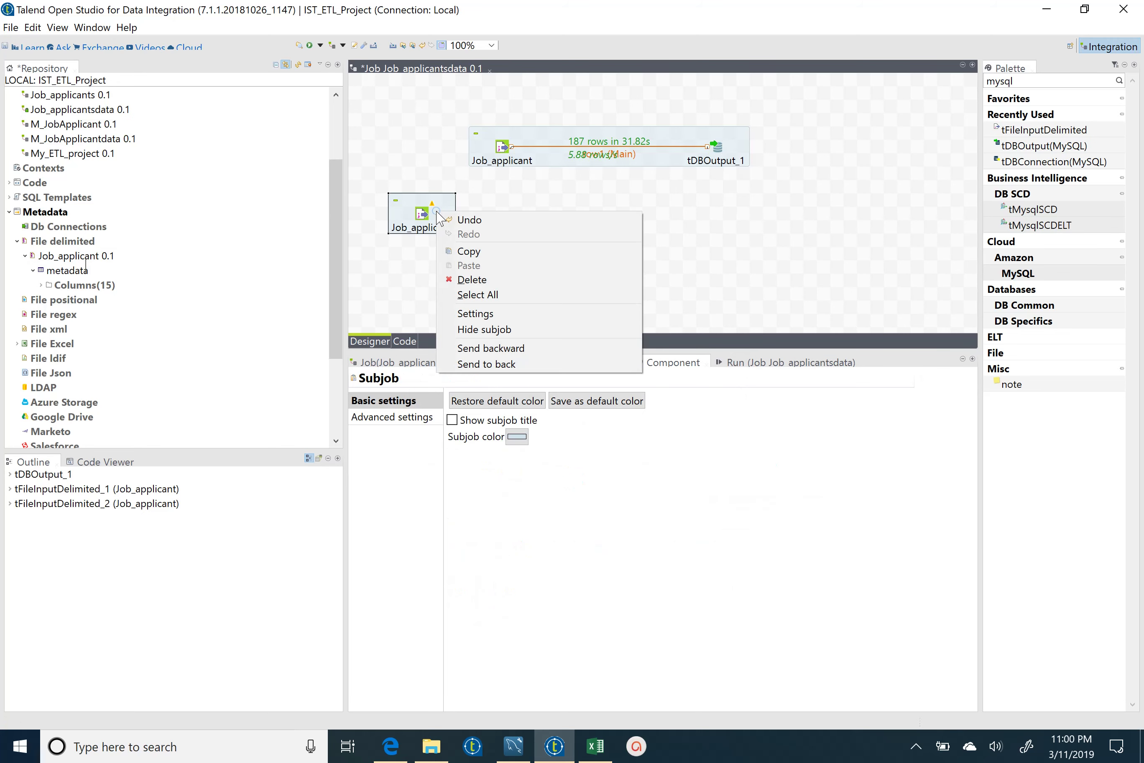
{"action": "left_click", "coordinate": [481, 283]}
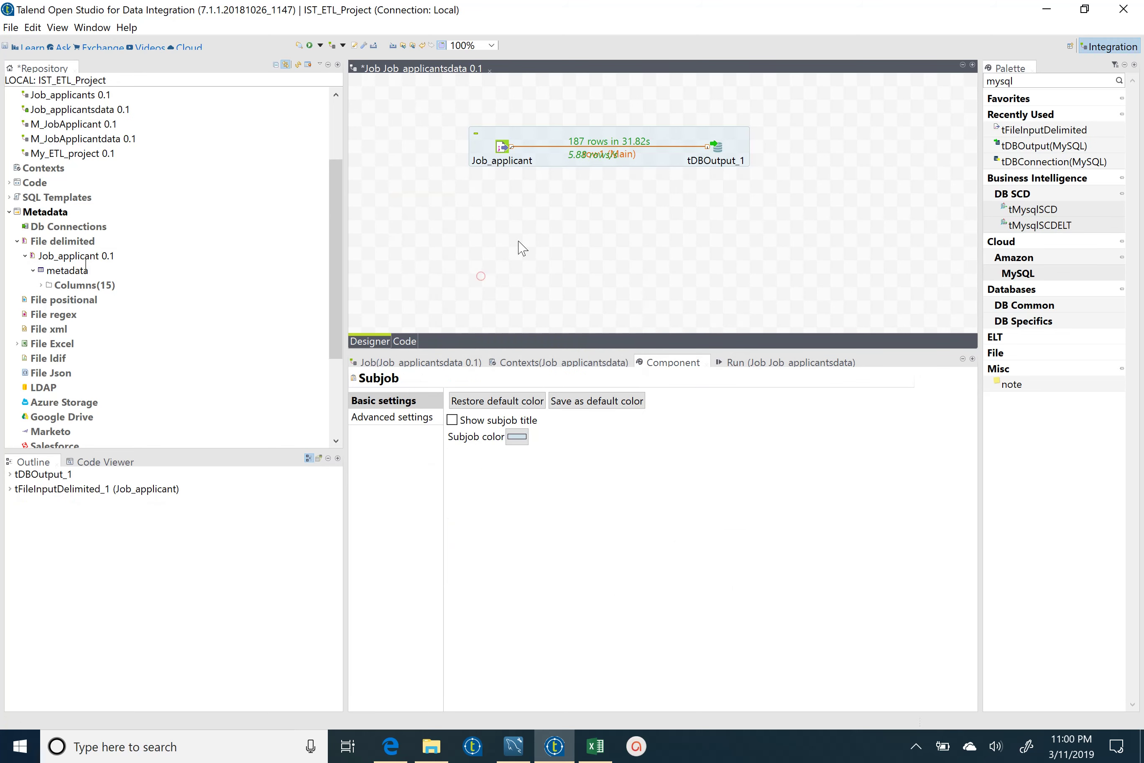
{"action": "left_click", "coordinate": [719, 149]}
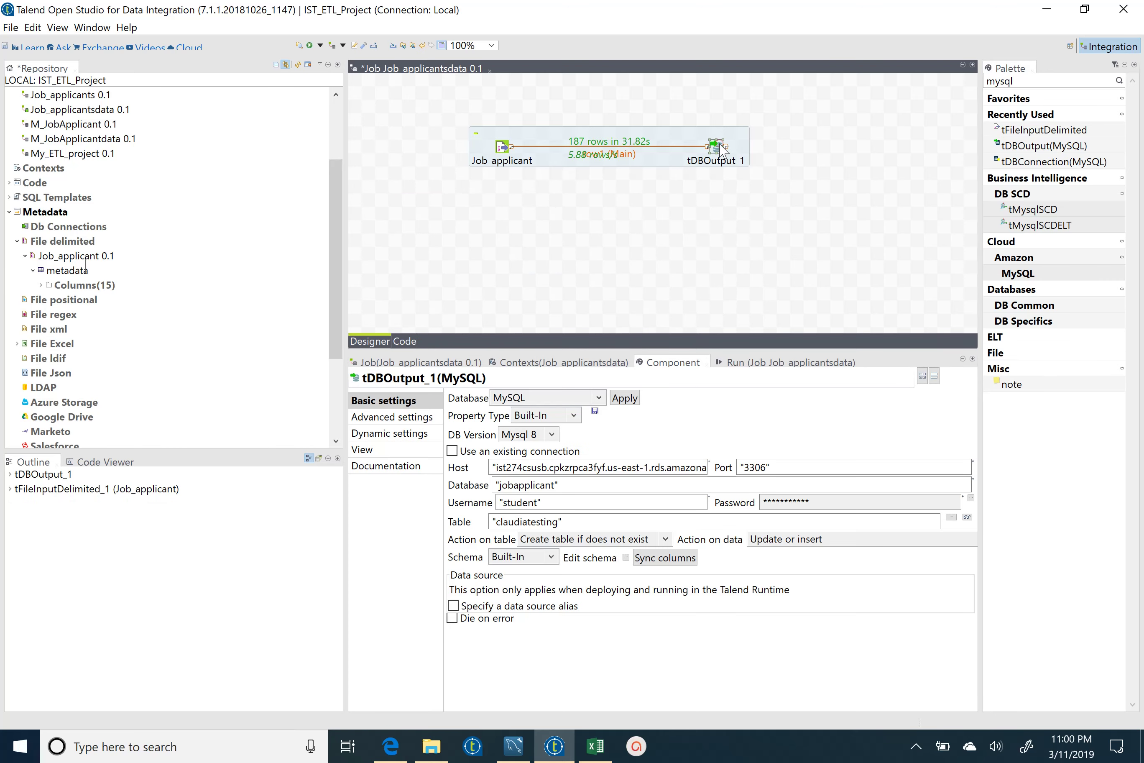
{"action": "left_click", "coordinate": [502, 148]}
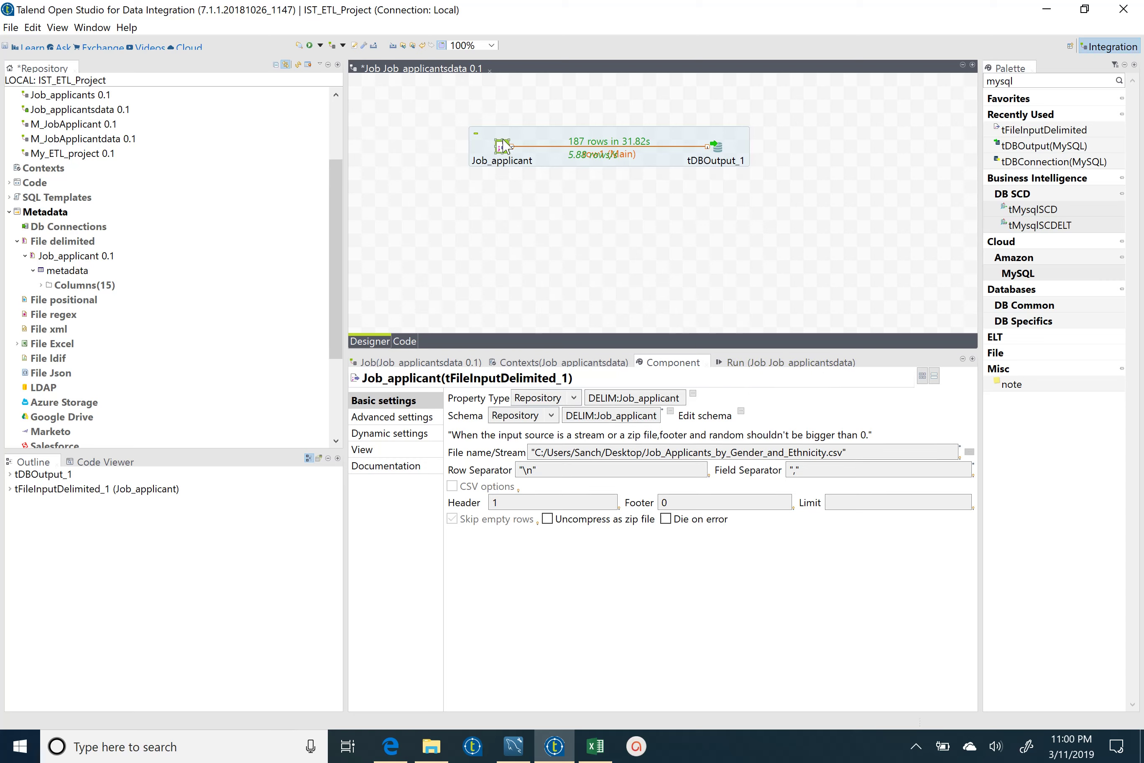
{"action": "left_click", "coordinate": [723, 159]}
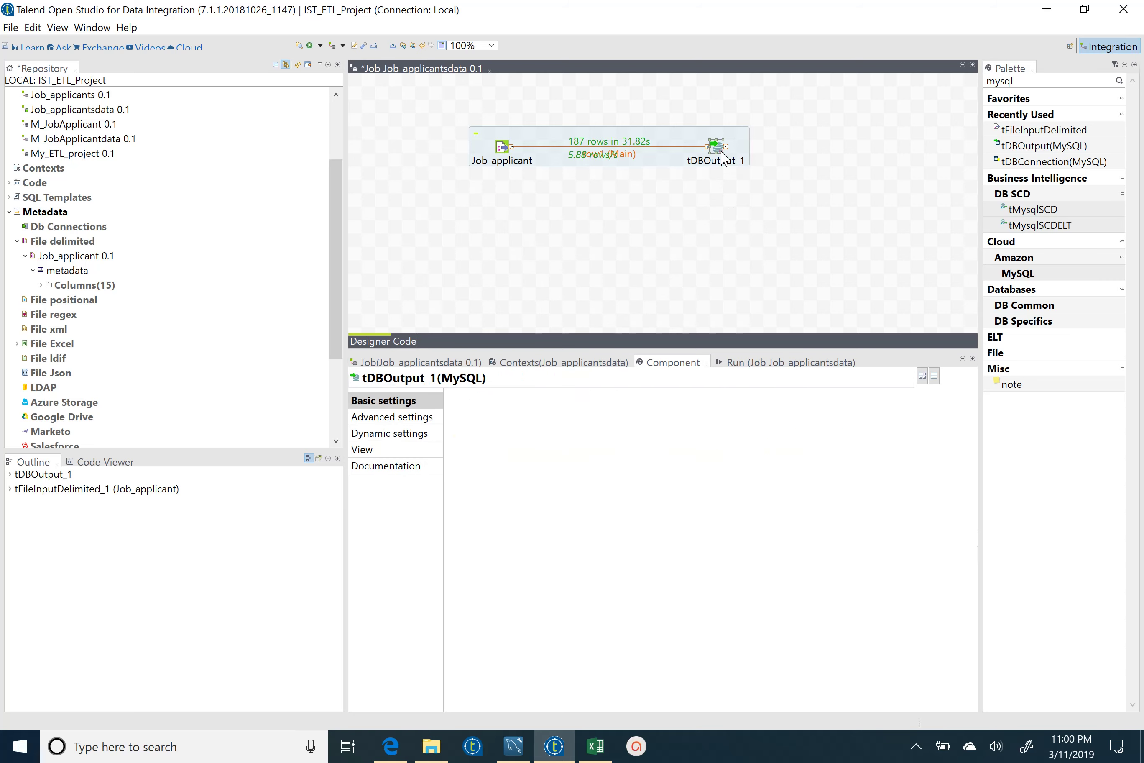
- Create new delimited-file metadata under File delimited and enter its name
{"action": "right_click", "coordinate": [78, 241]}
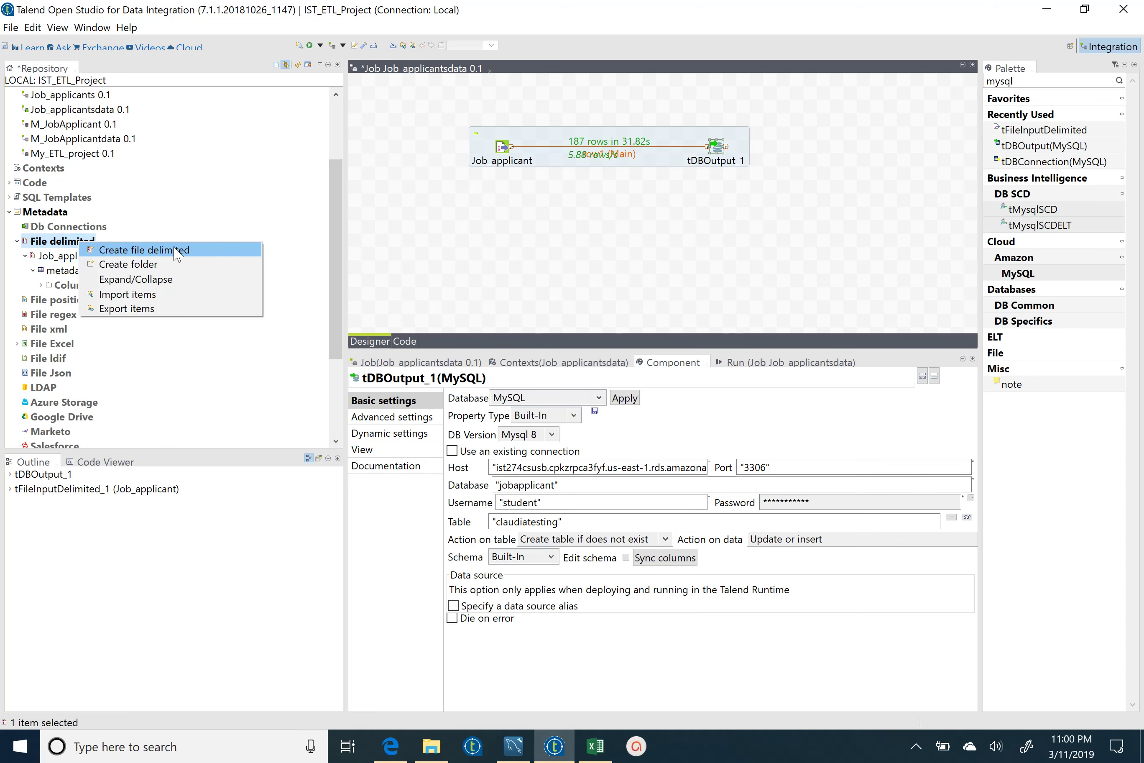
{"action": "left_click", "coordinate": [192, 249]}
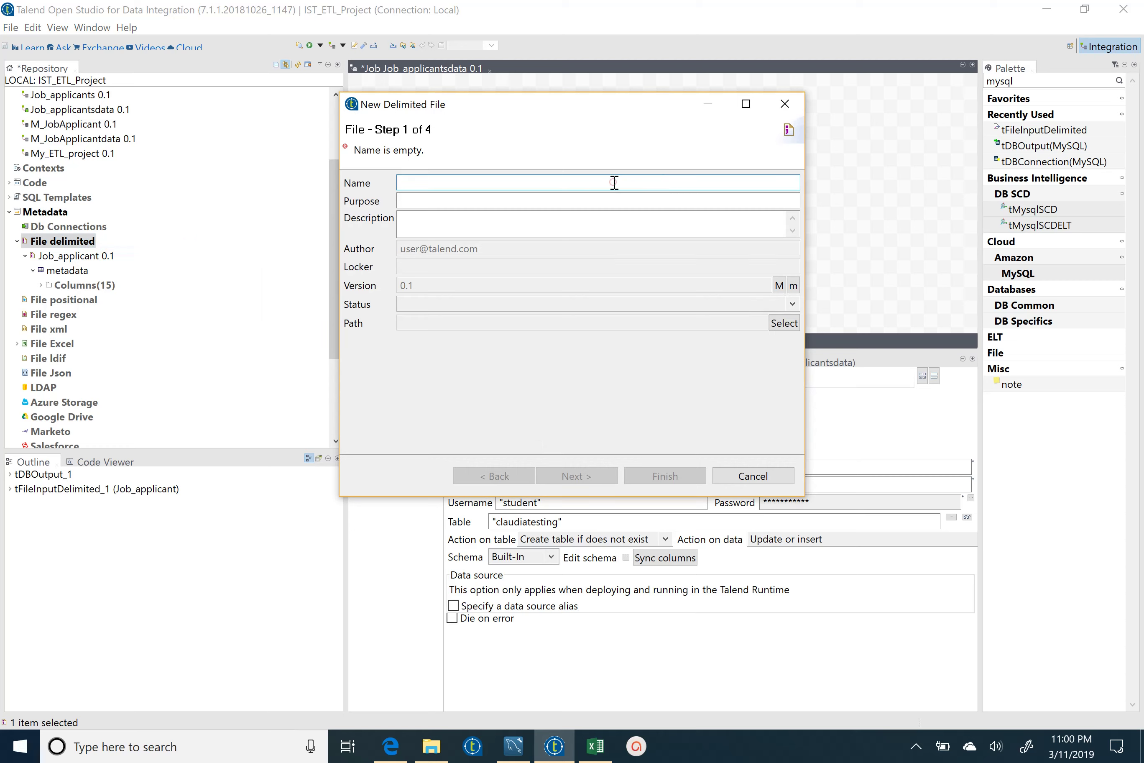
{"action": "type", "text": "llllll"}
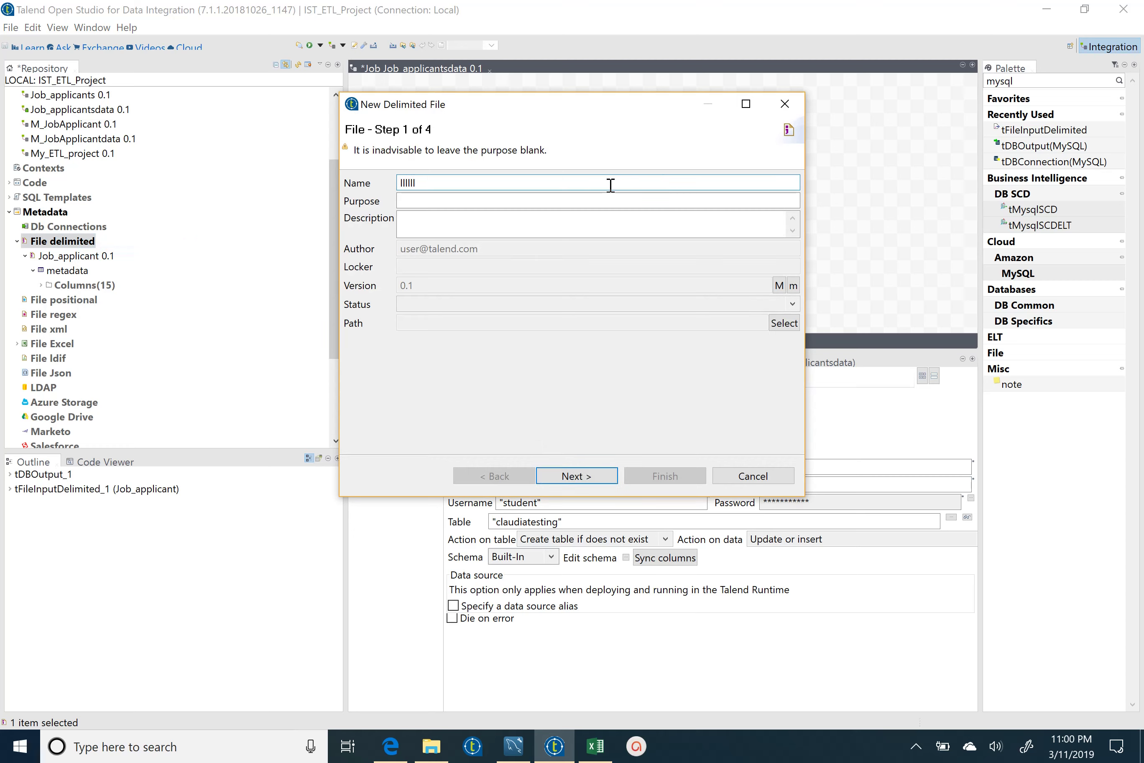
{"action": "left_click", "coordinate": [584, 477]}
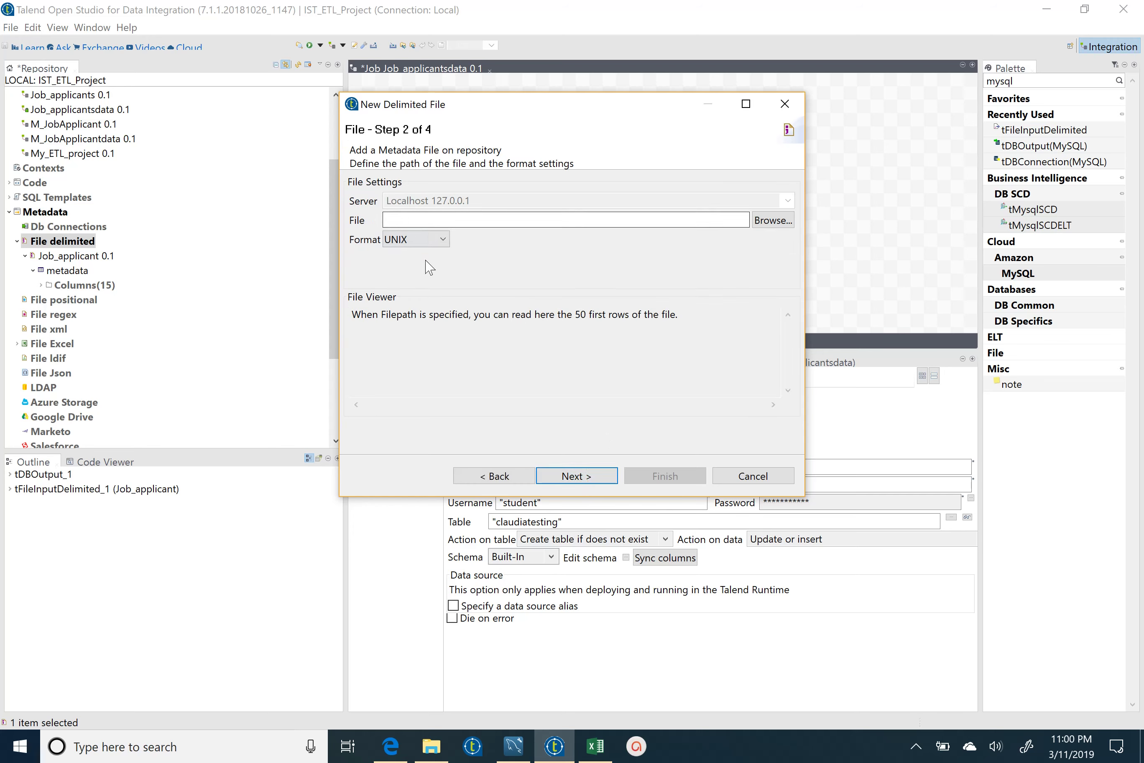
- Set the file format to WINDOWS and select Job_Applicants_by_Gender_and_Ethnicity.csv as the source
{"action": "left_click", "coordinate": [439, 240]}
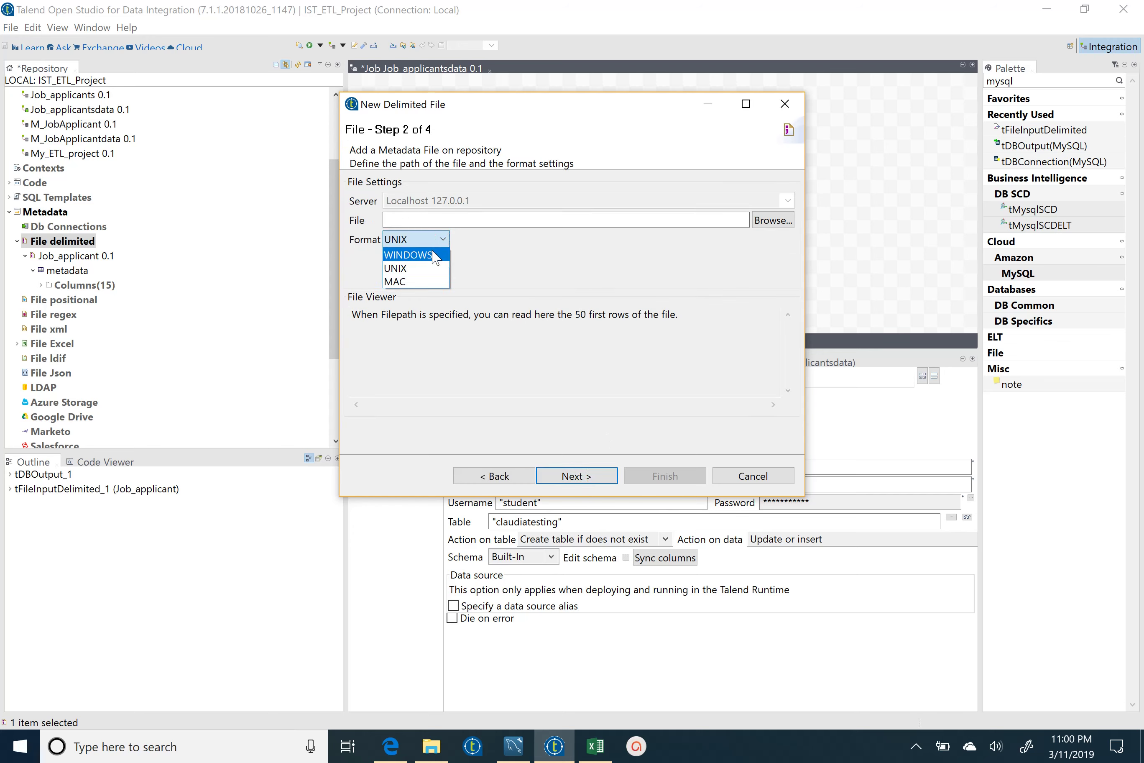
{"action": "left_click", "coordinate": [434, 256]}
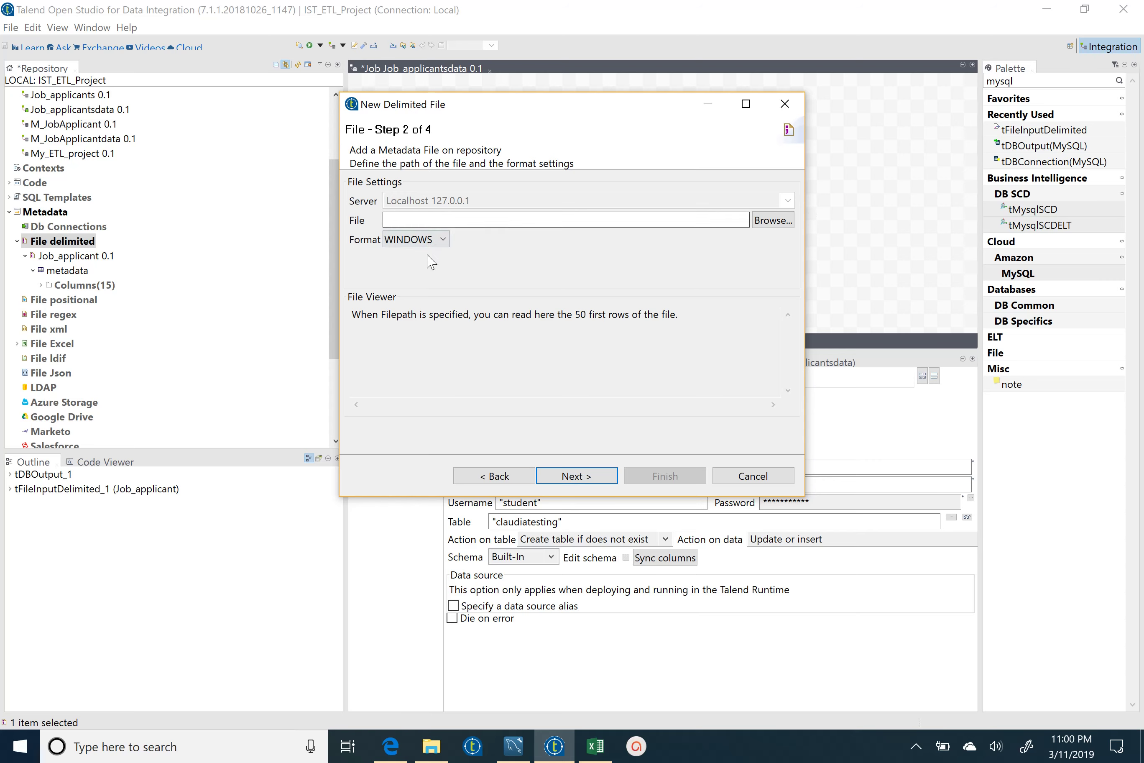
{"action": "left_click", "coordinate": [436, 241]}
{"action": "left_click", "coordinate": [527, 259]}
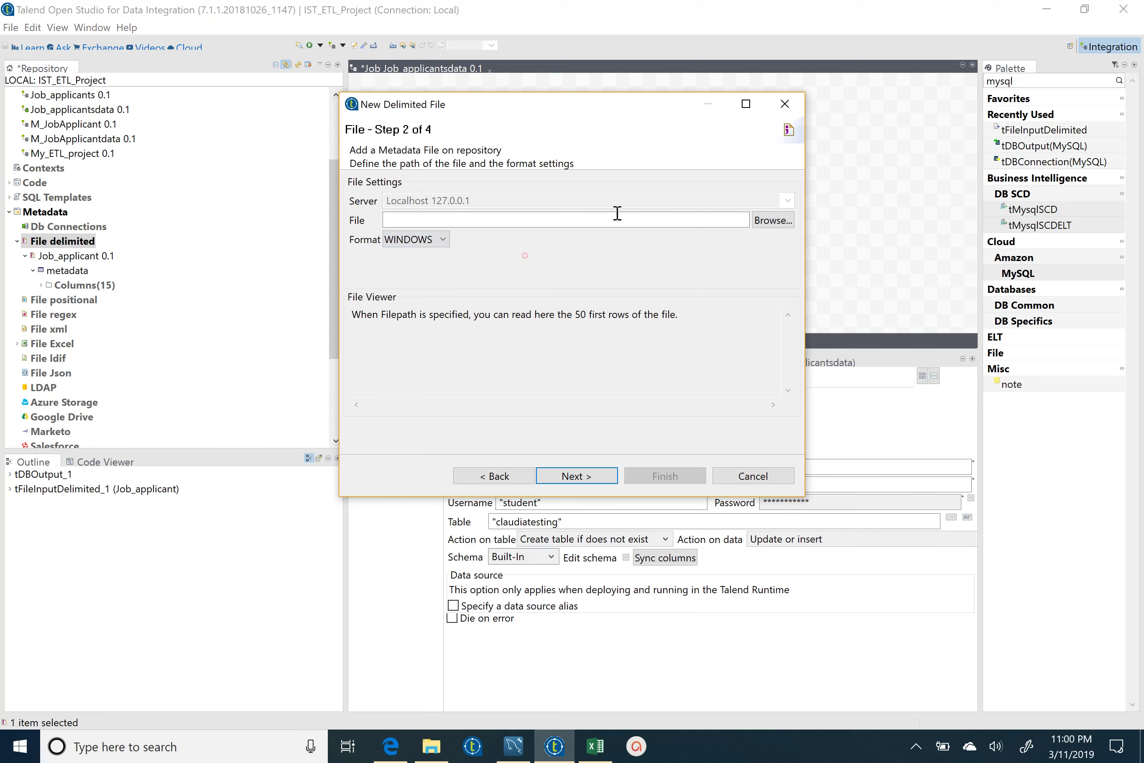
{"action": "left_click", "coordinate": [771, 220]}
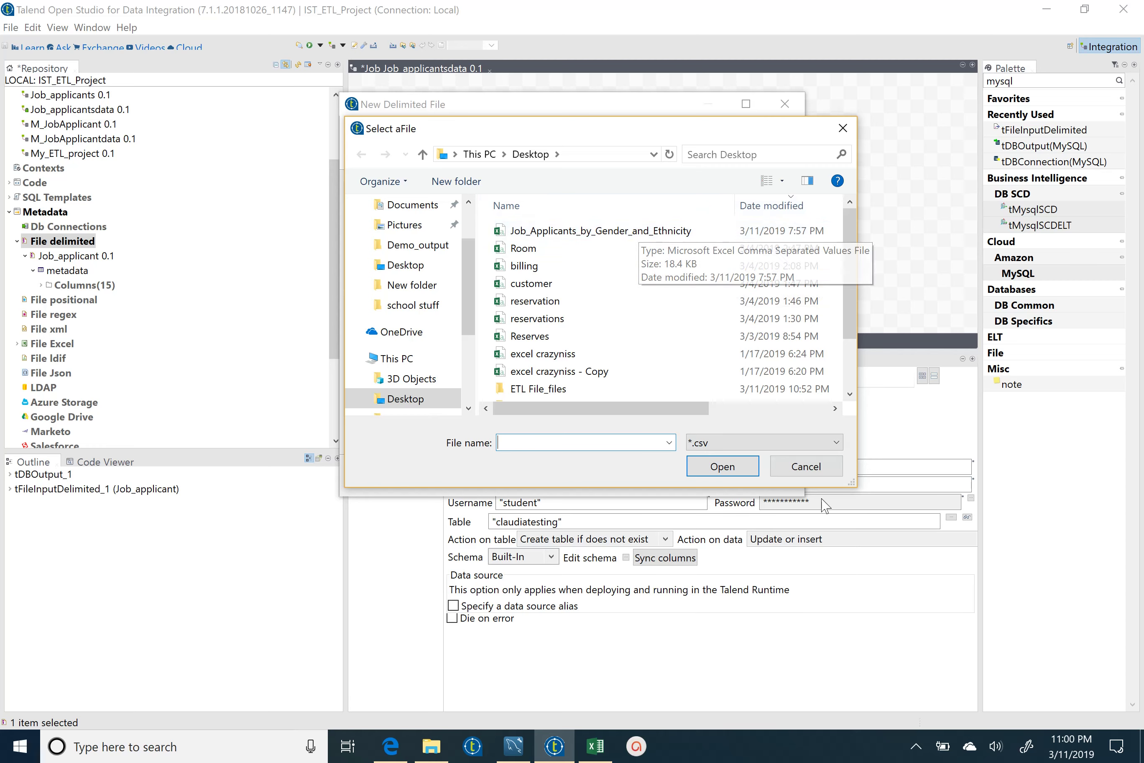
{"action": "double_click", "coordinate": [666, 230]}
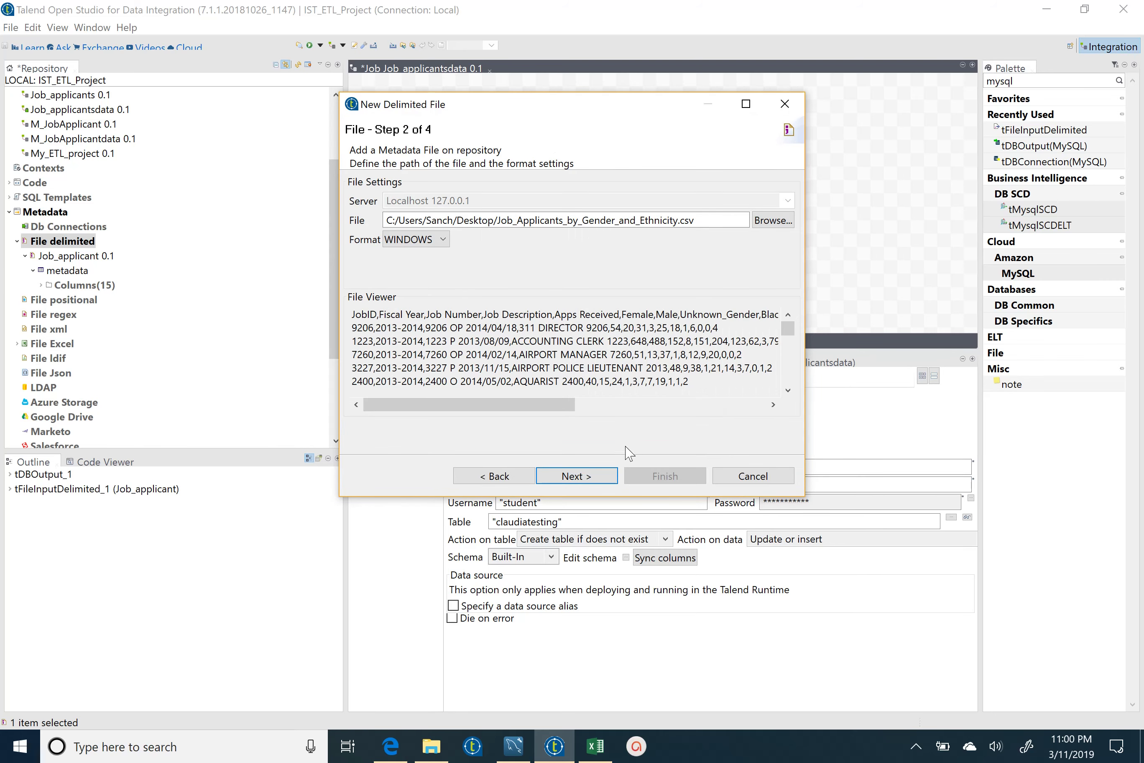
- Use Comma as field separator with the first row as heading, then reach the schema step
{"action": "left_click", "coordinate": [589, 476]}
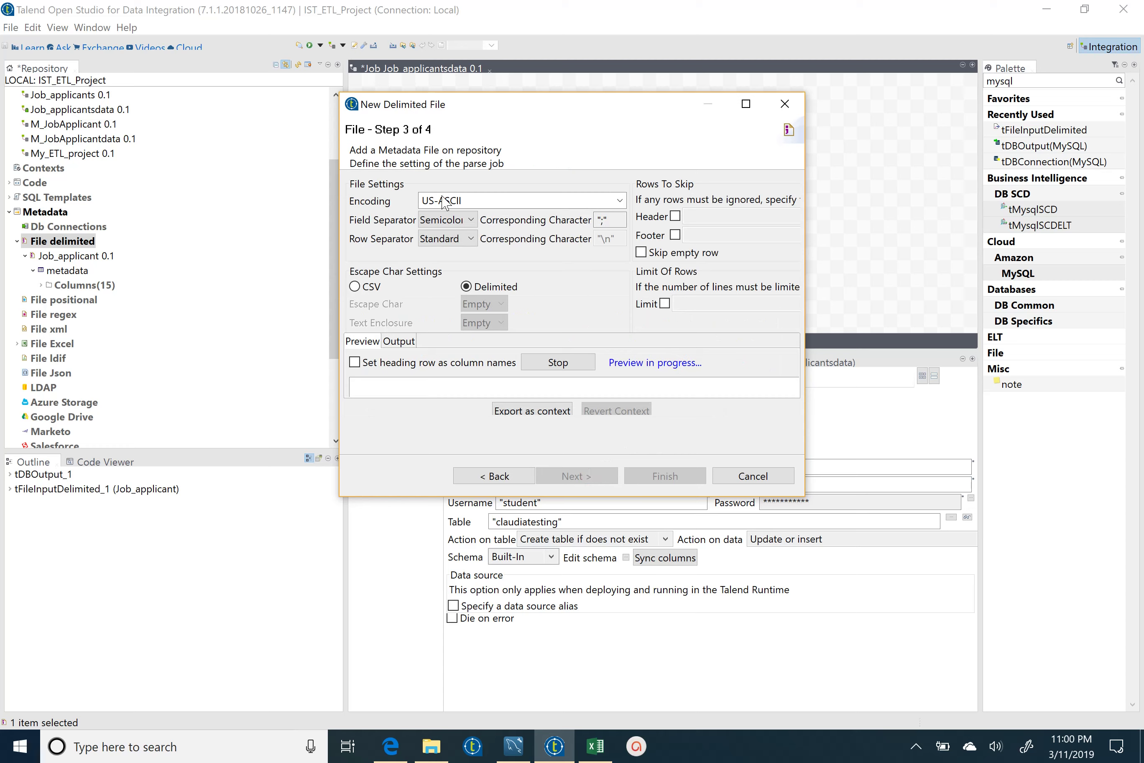
{"action": "left_click", "coordinate": [462, 220]}
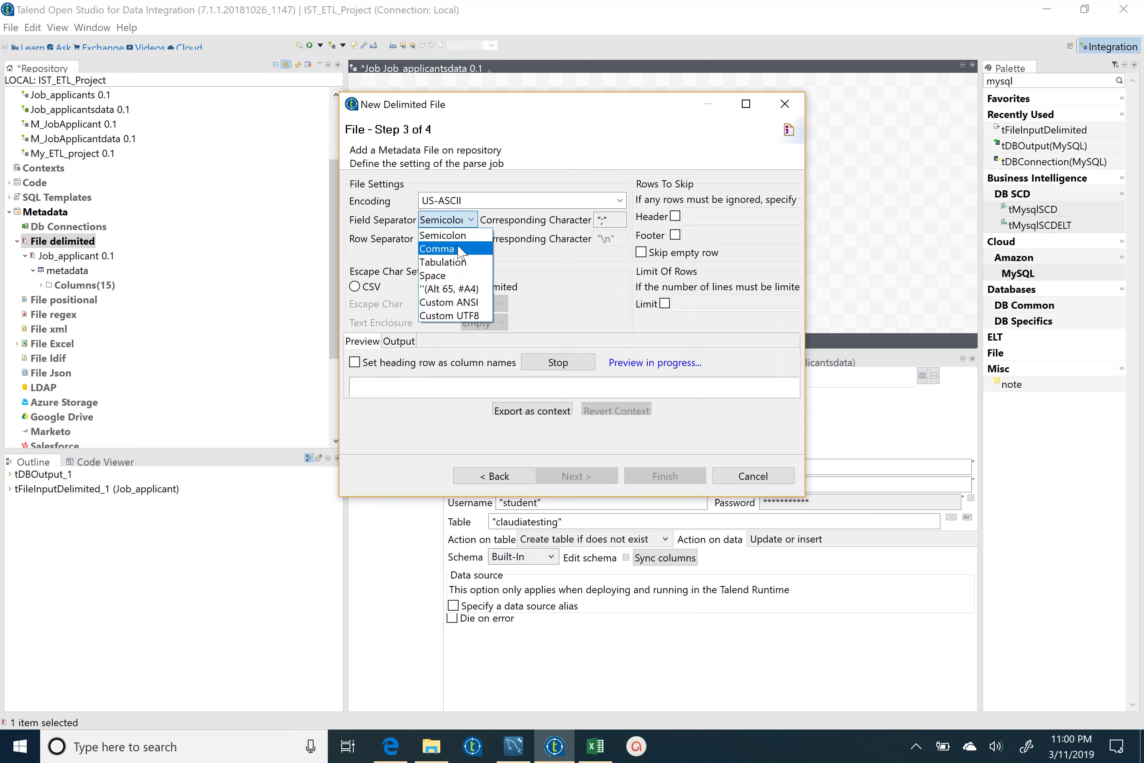
{"action": "left_click", "coordinate": [461, 248]}
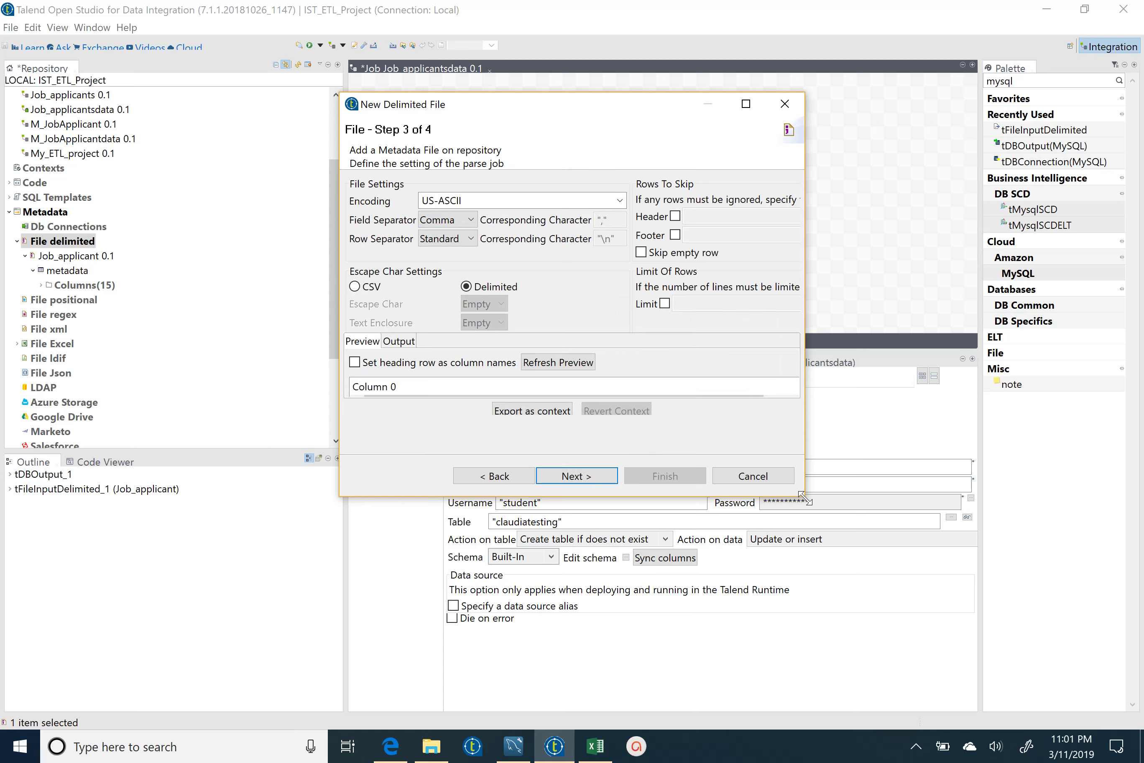
{"action": "left_click_drag", "start_coordinate": [800, 493], "coordinate": [855, 582]}
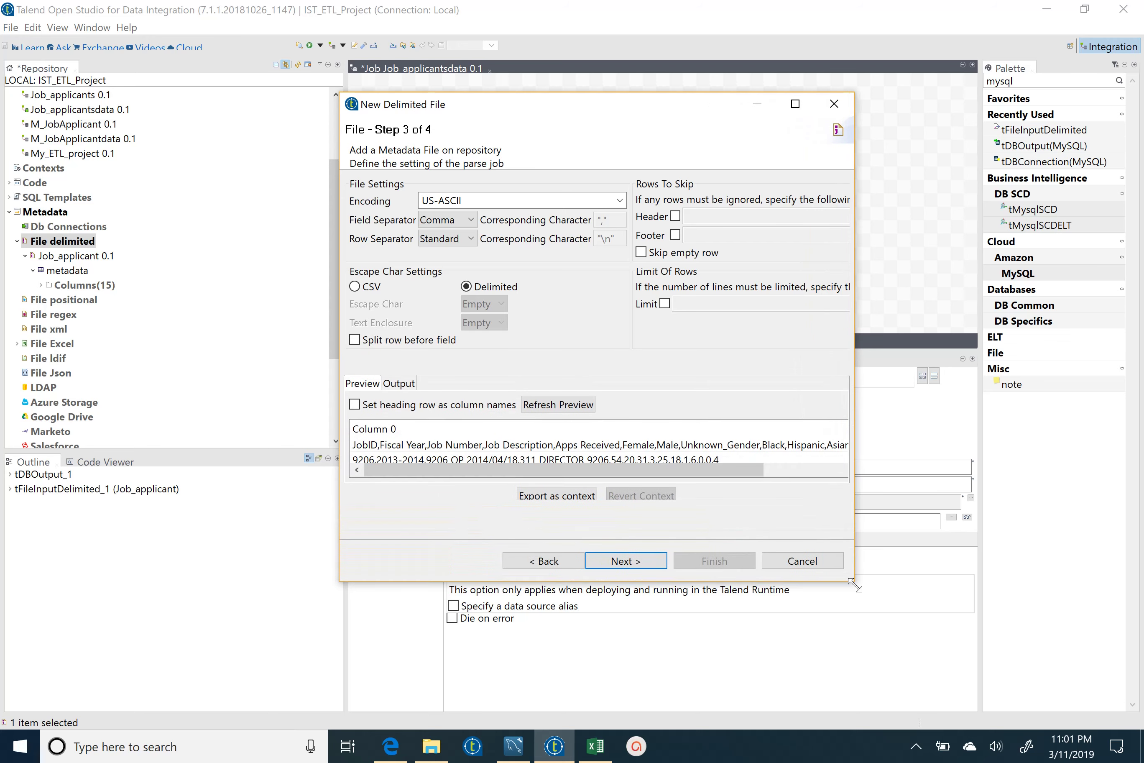
{"action": "left_click", "coordinate": [354, 404]}
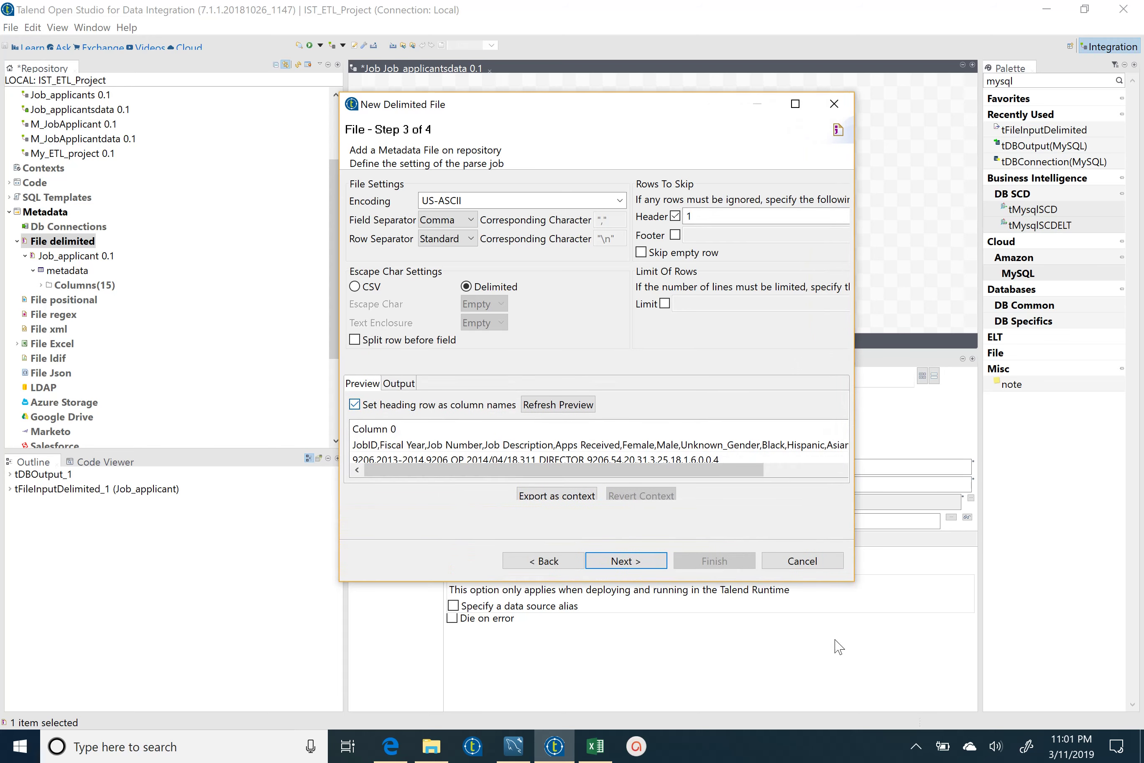
{"action": "left_click_drag", "start_coordinate": [853, 582], "coordinate": [906, 728]}
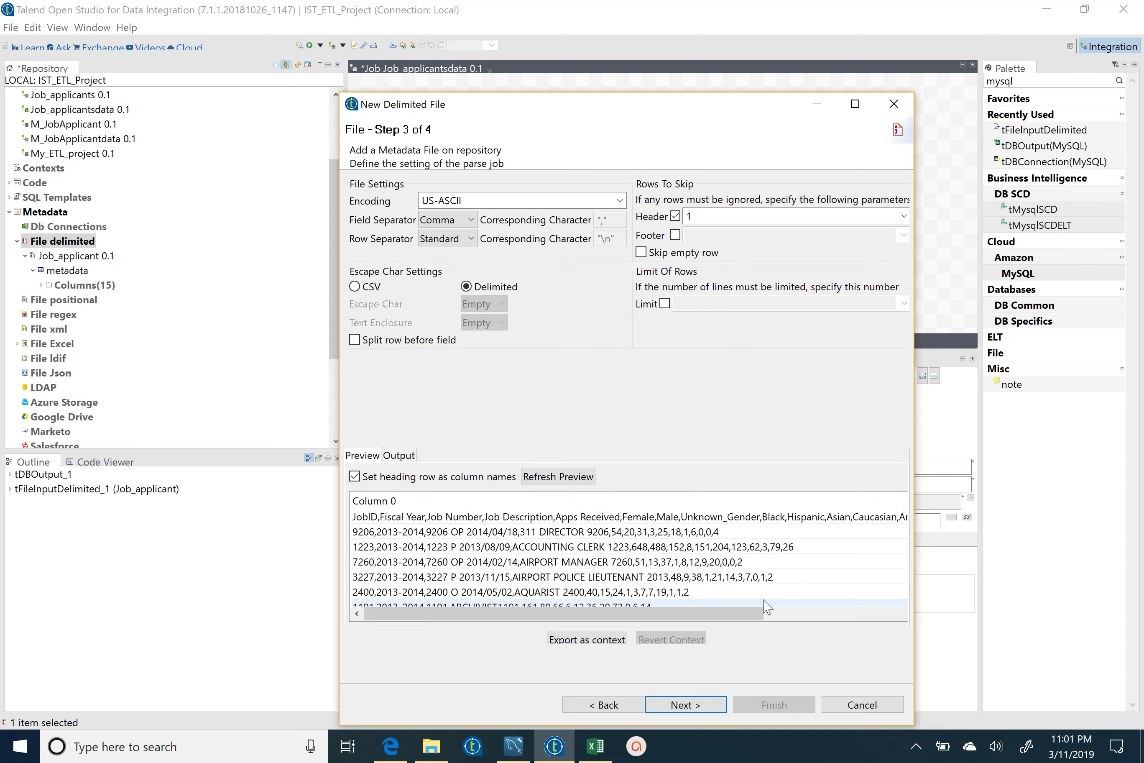
{"action": "left_click", "coordinate": [699, 705]}
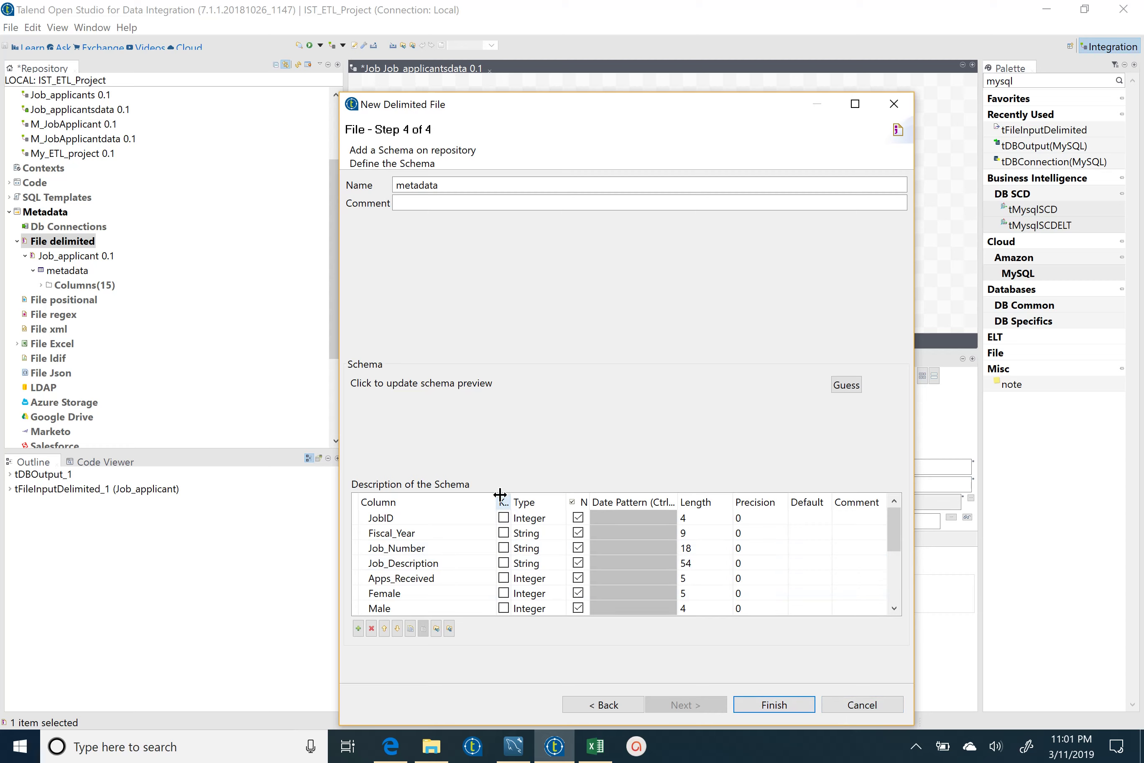
- Mark JobID as the key column and finish the Job_applicant metadata
{"action": "left_click", "coordinate": [503, 517]}
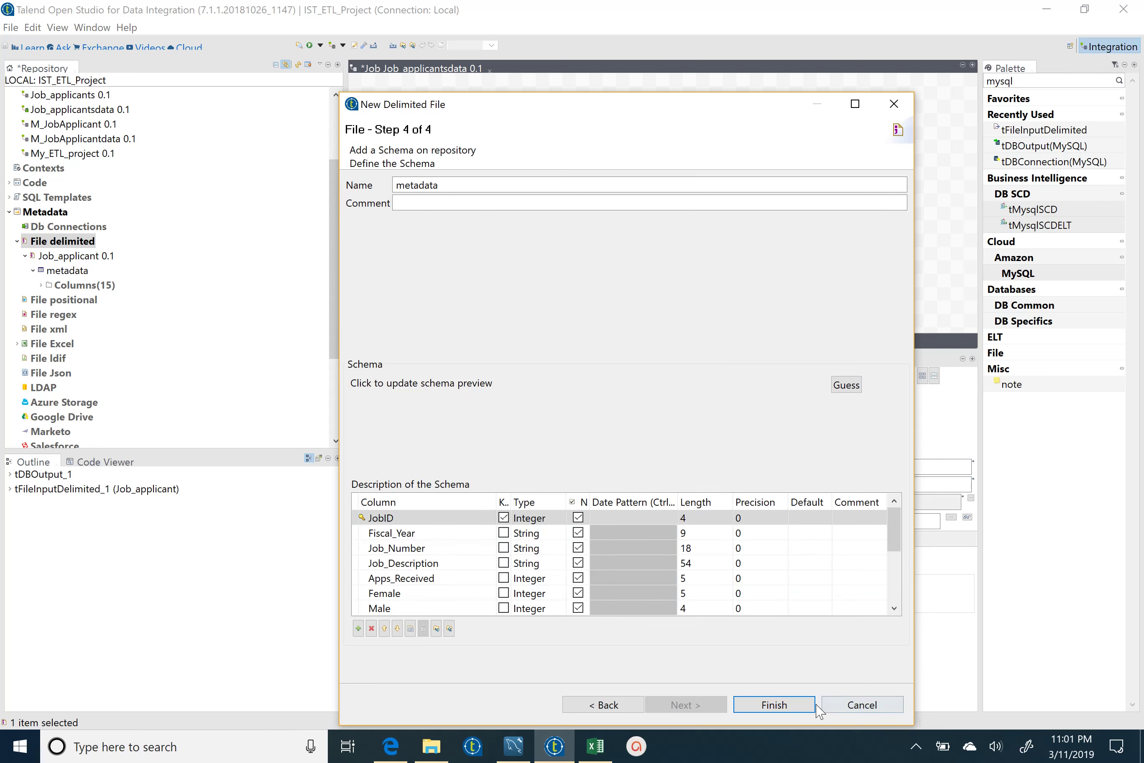
{"action": "left_click", "coordinate": [862, 707]}
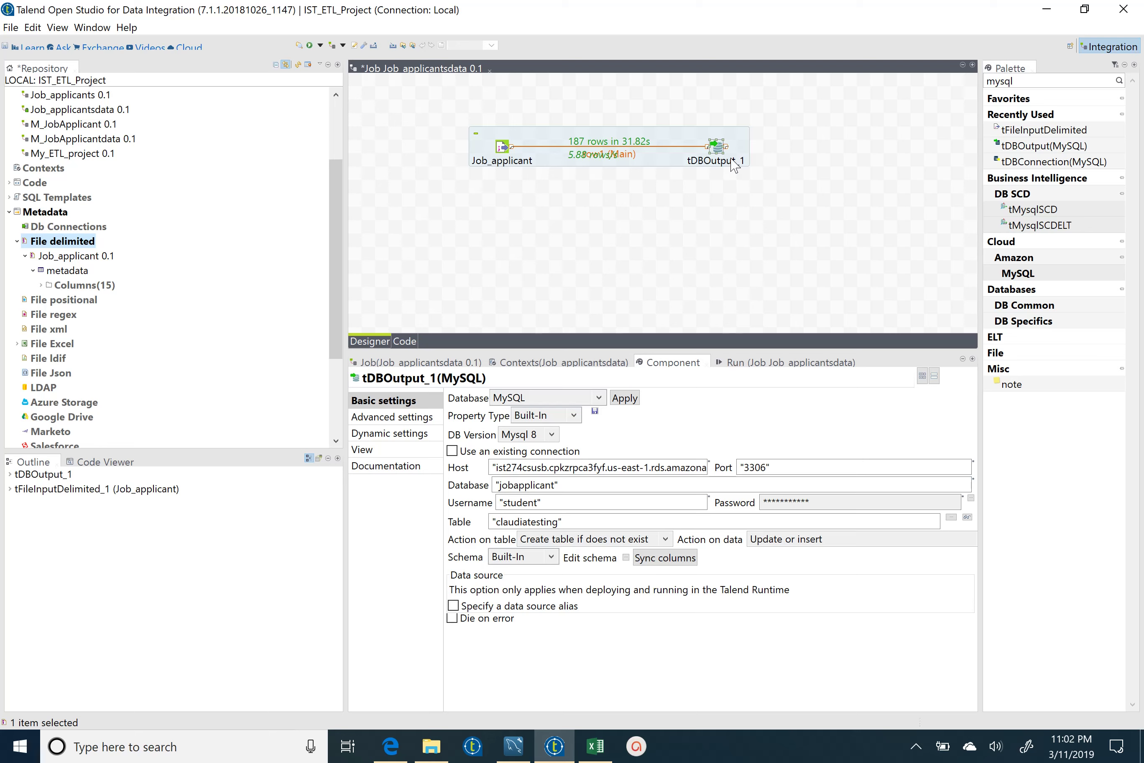
- Refocus the job's Component view, then switch to Workbench's claudiatesting query results
{"action": "left_click", "coordinate": [717, 147]}
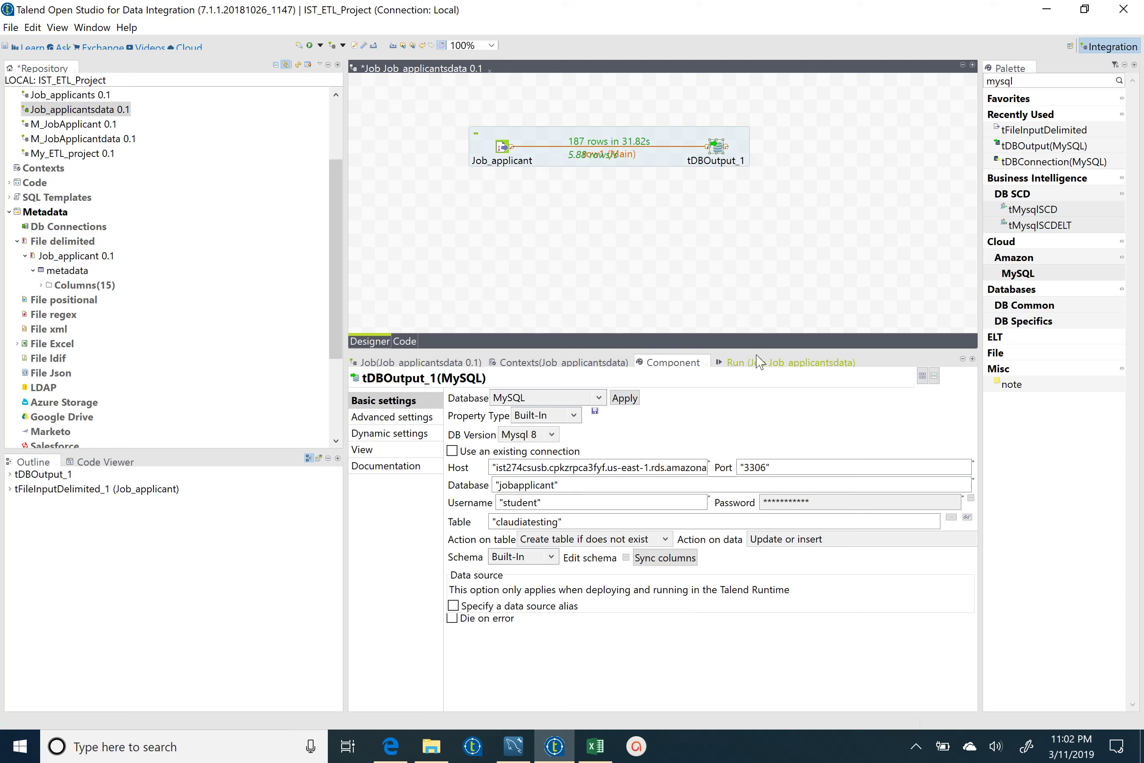
{"action": "left_click", "coordinate": [678, 367]}
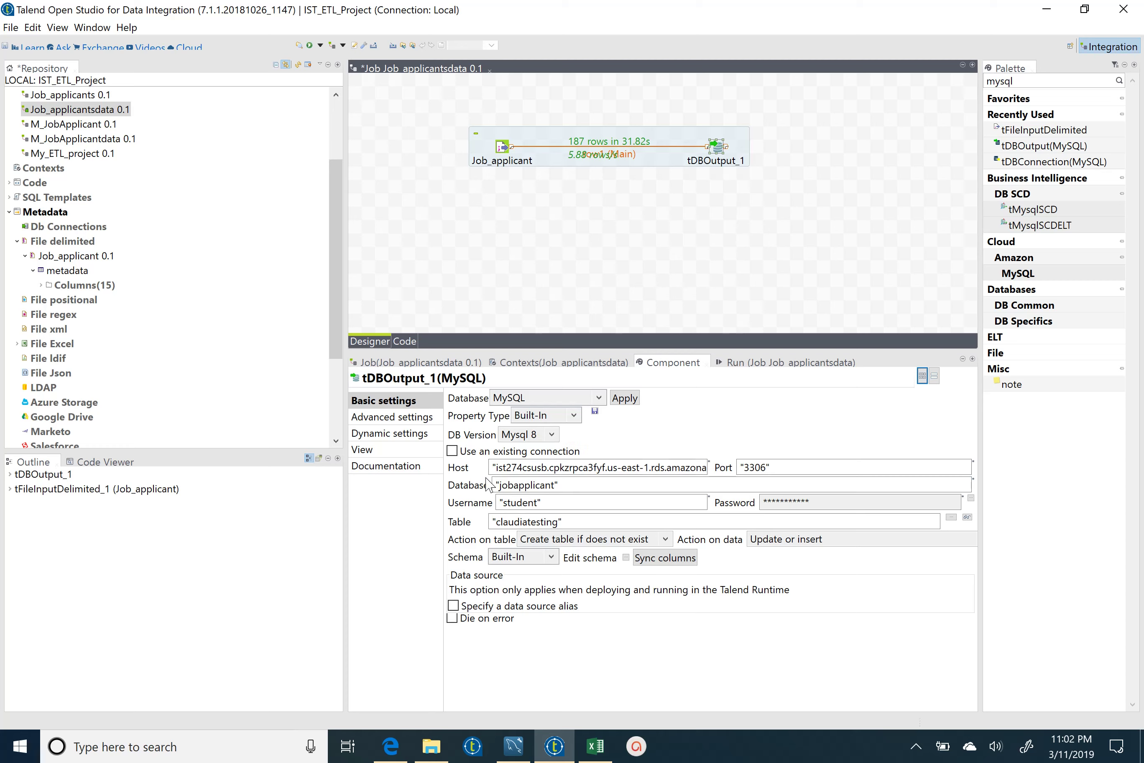
{"action": "left_click", "coordinate": [514, 747]}
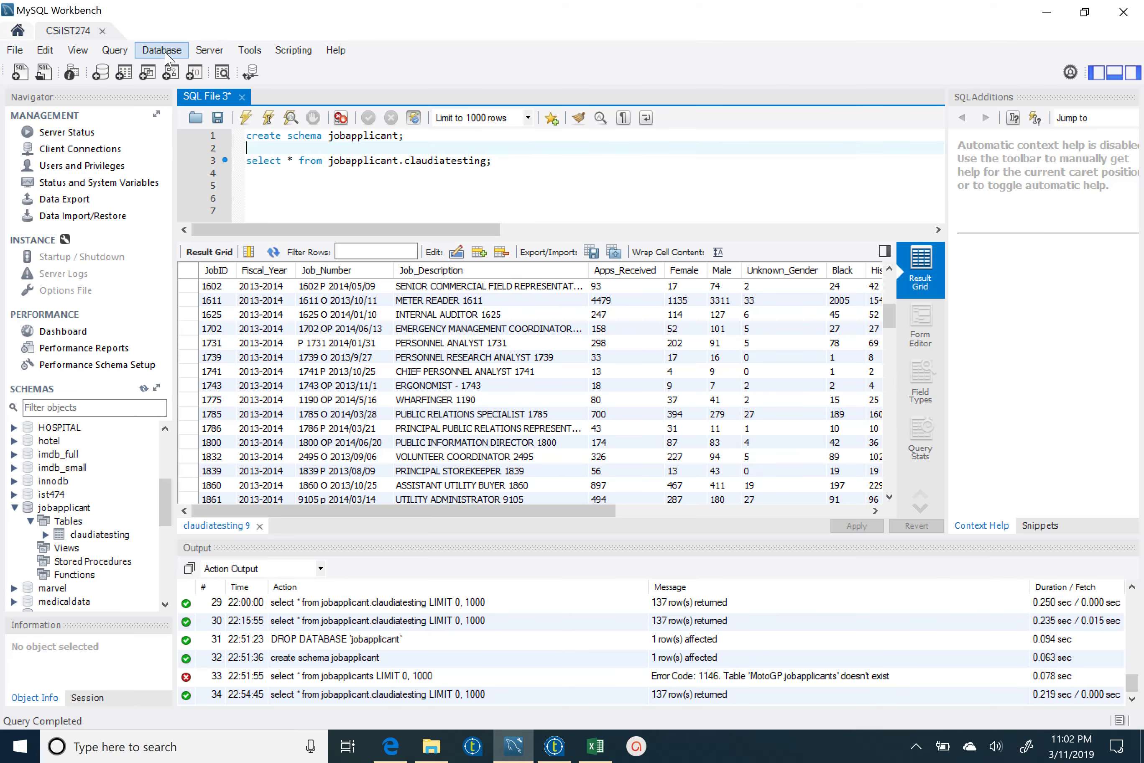
- Inspect the CSiIST274 connection's host and user in Manage Connections, then return to Talend
{"action": "left_click", "coordinate": [163, 50]}
{"action": "left_click", "coordinate": [206, 87]}
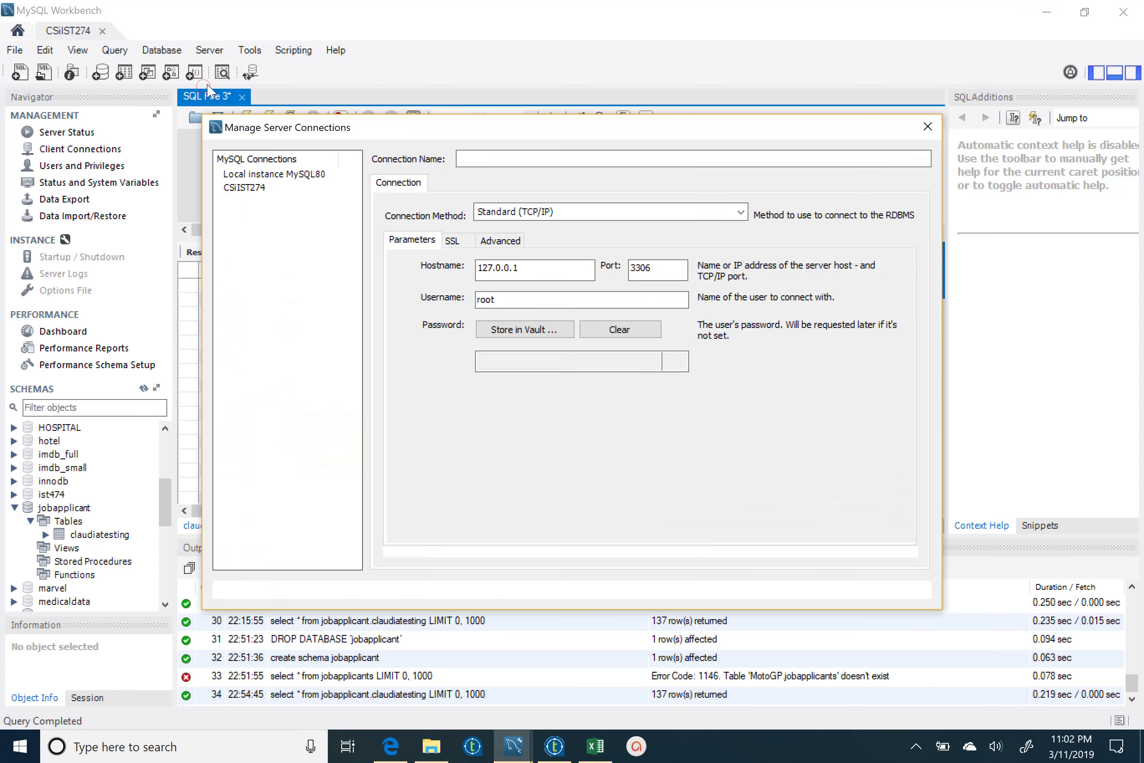
{"action": "left_click", "coordinate": [260, 187]}
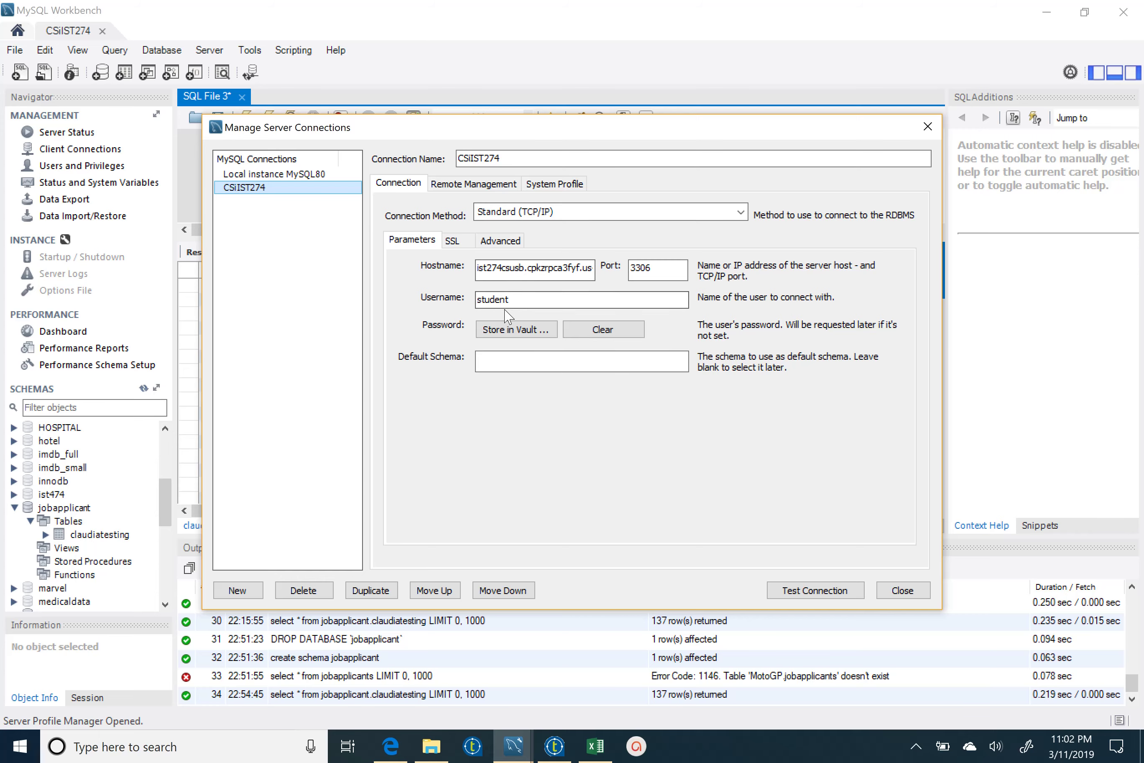
{"action": "left_click", "coordinate": [904, 593]}
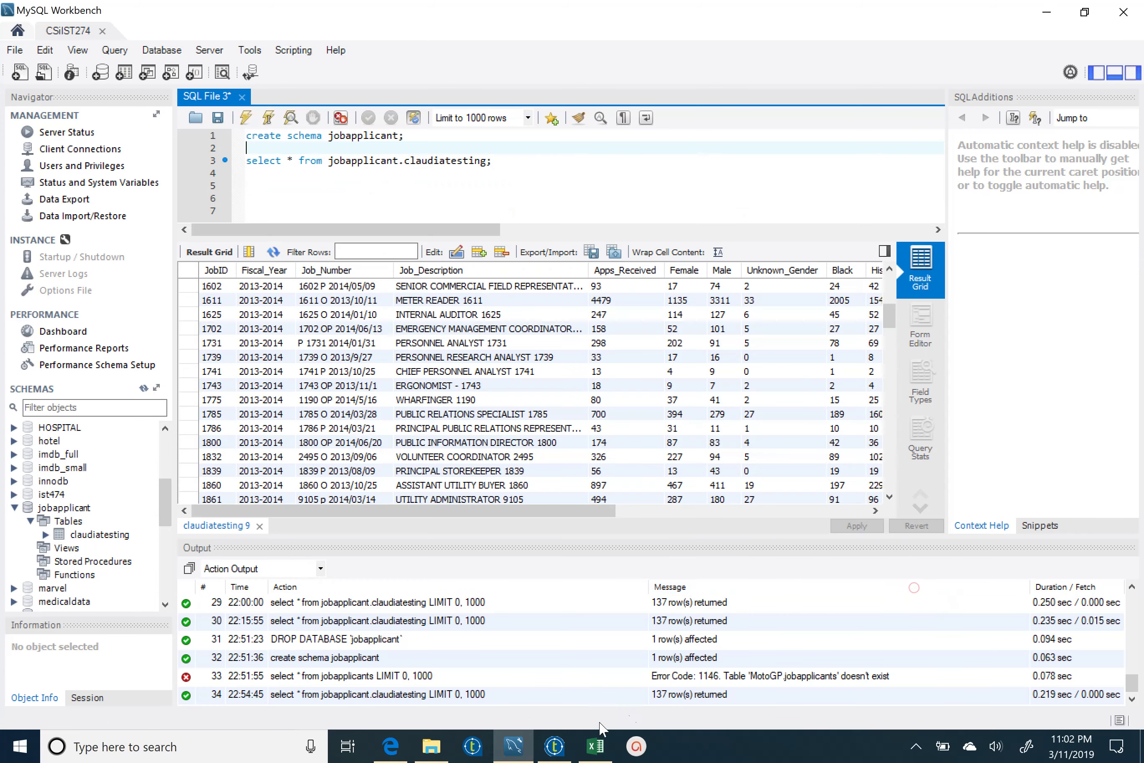
{"action": "left_click", "coordinate": [555, 746]}
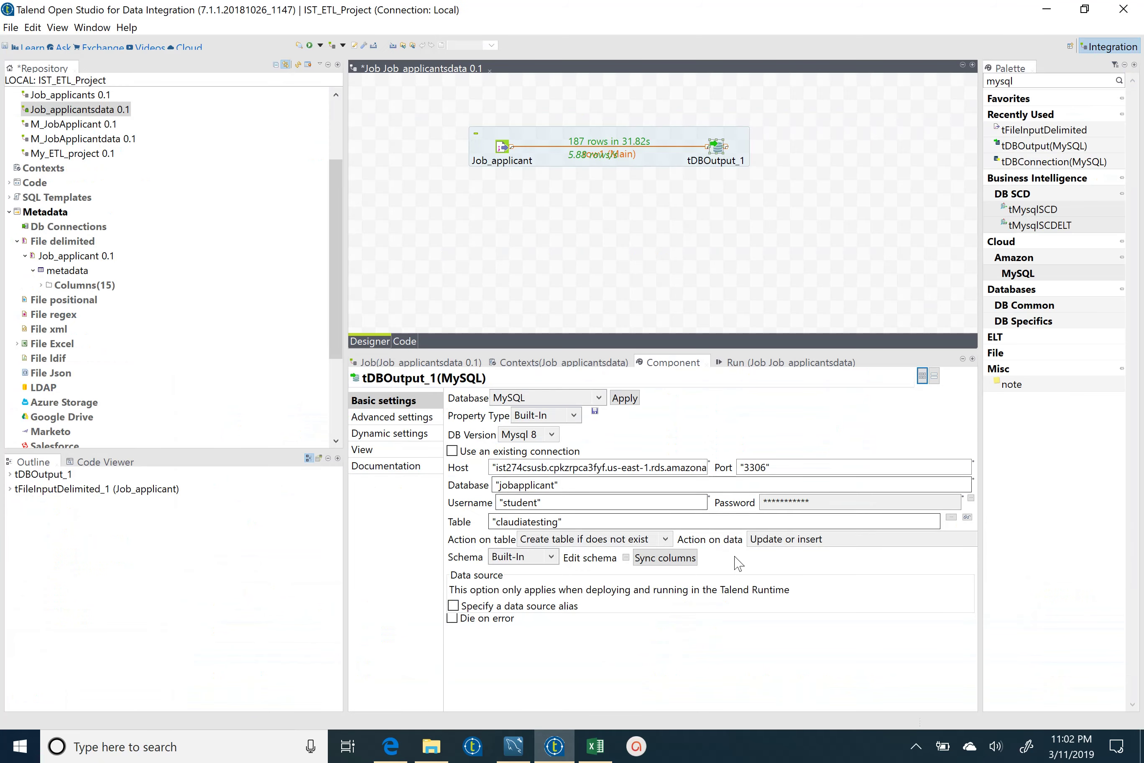
- Enter the database password for tDBOutput_1 in its password dialog and confirm
{"action": "left_click", "coordinate": [539, 503]}
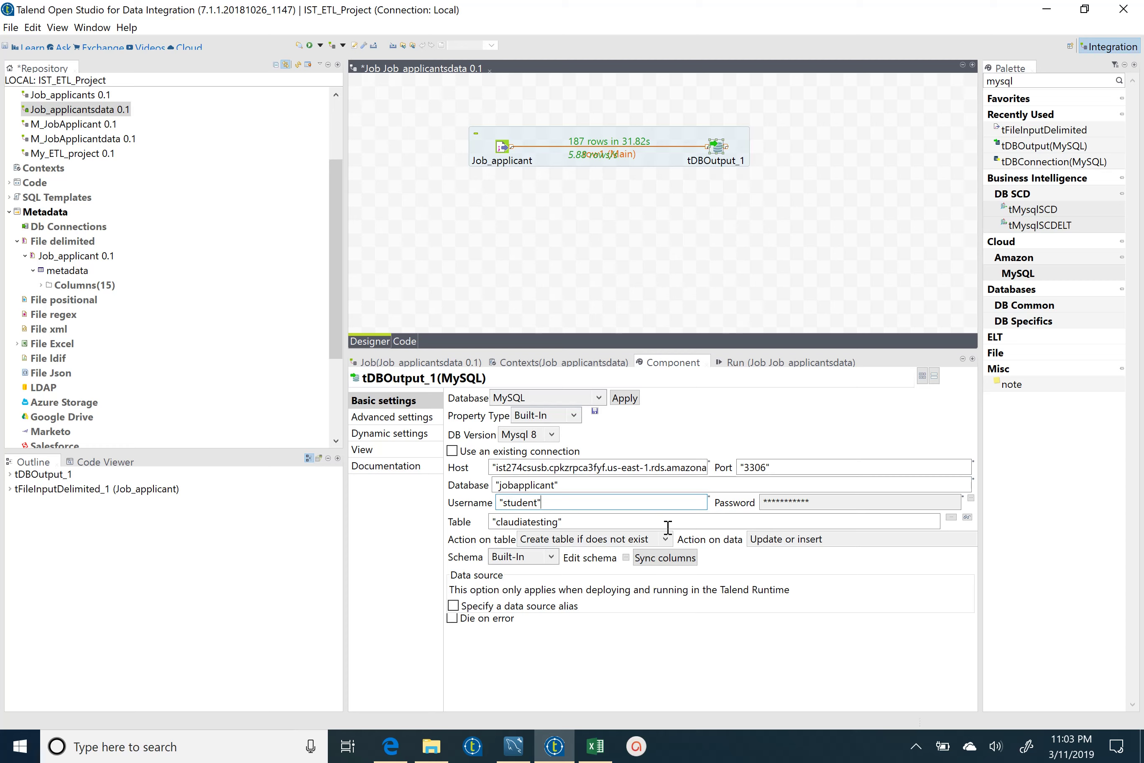
{"action": "left_click", "coordinate": [916, 747]}
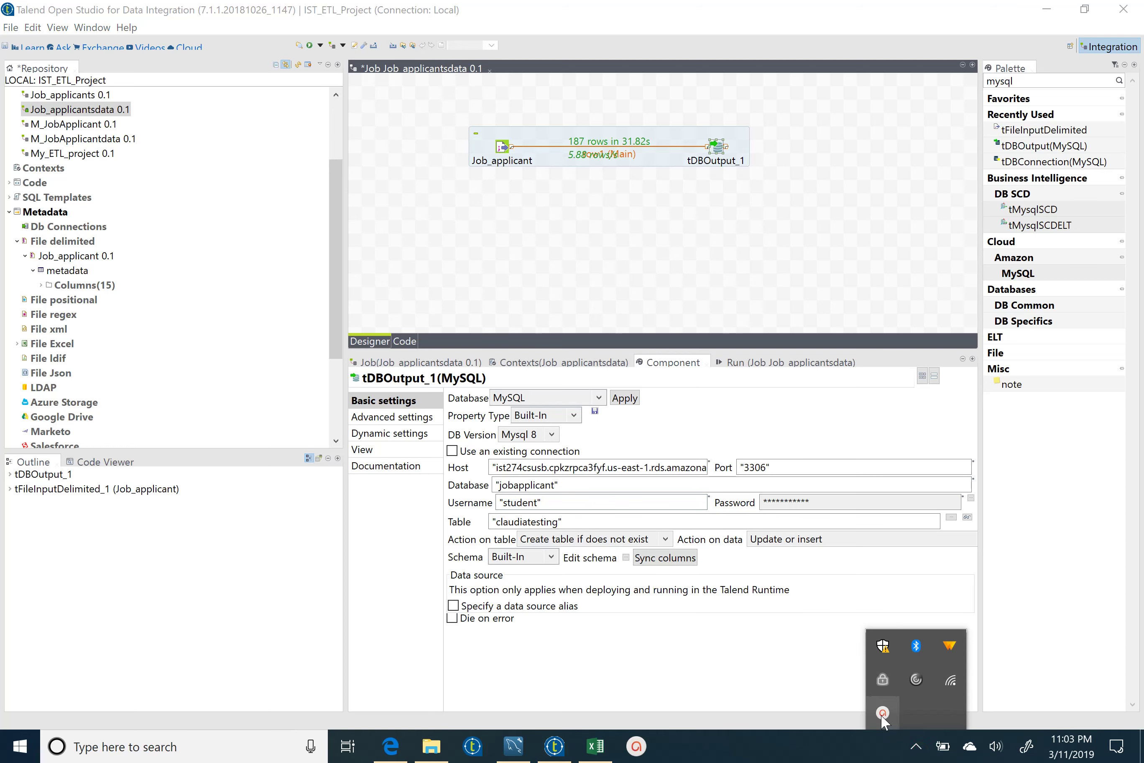
{"action": "left_click", "coordinate": [882, 714]}
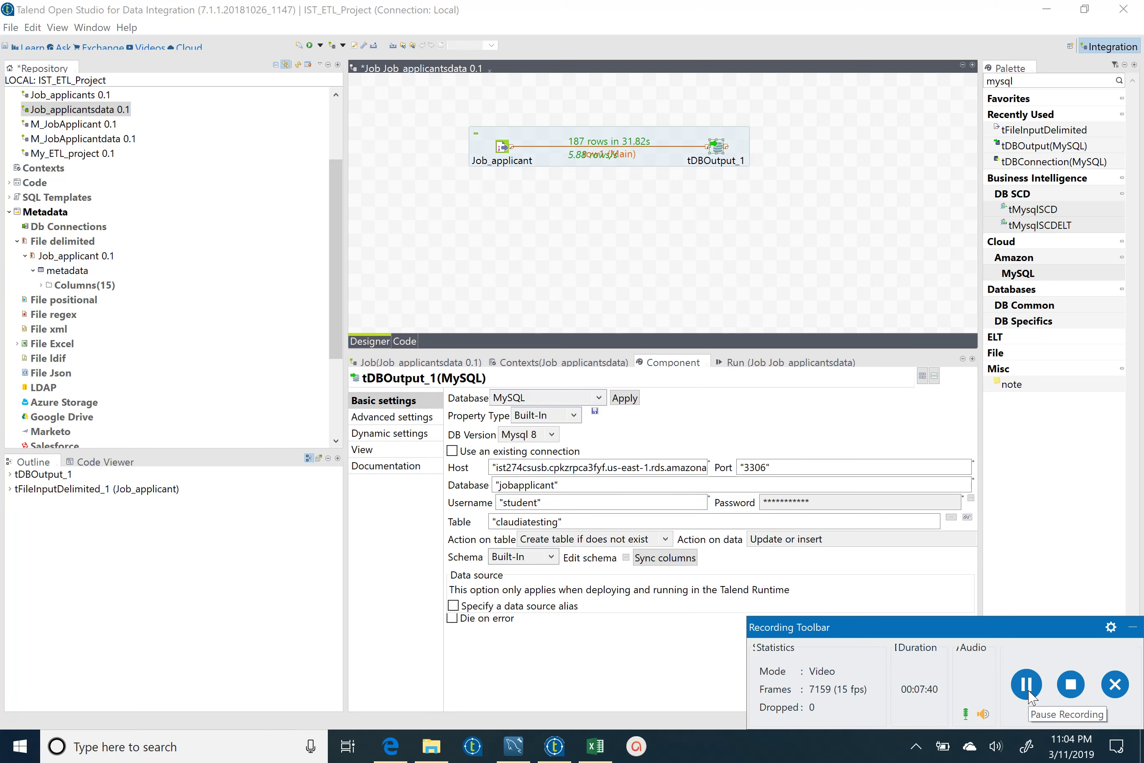
{"action": "left_click", "coordinate": [971, 498]}
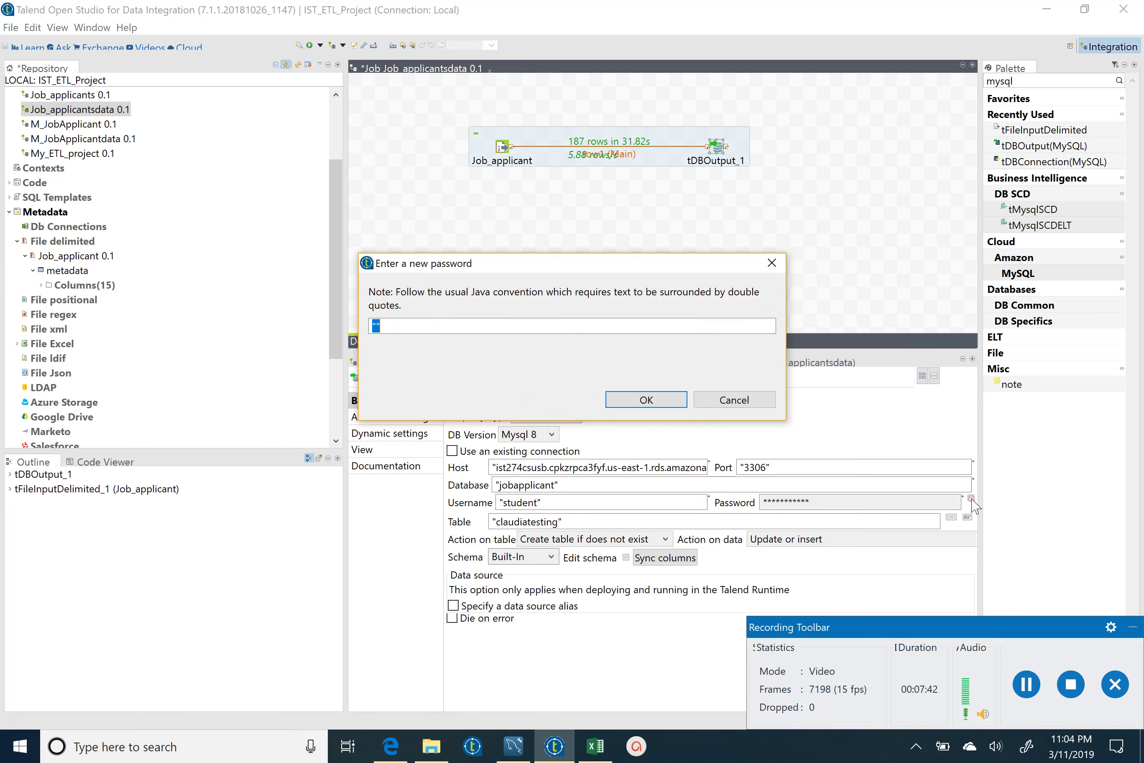
{"action": "left_click", "coordinate": [379, 322]}
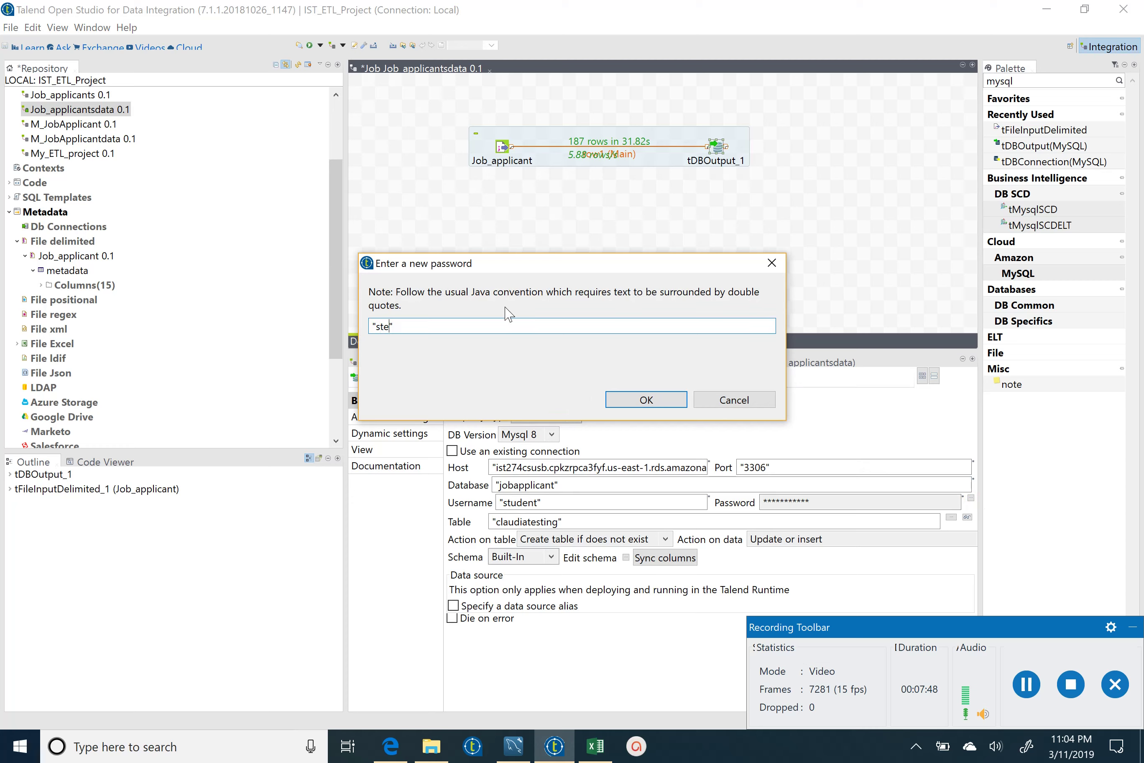
{"action": "left_click", "coordinate": [667, 400]}
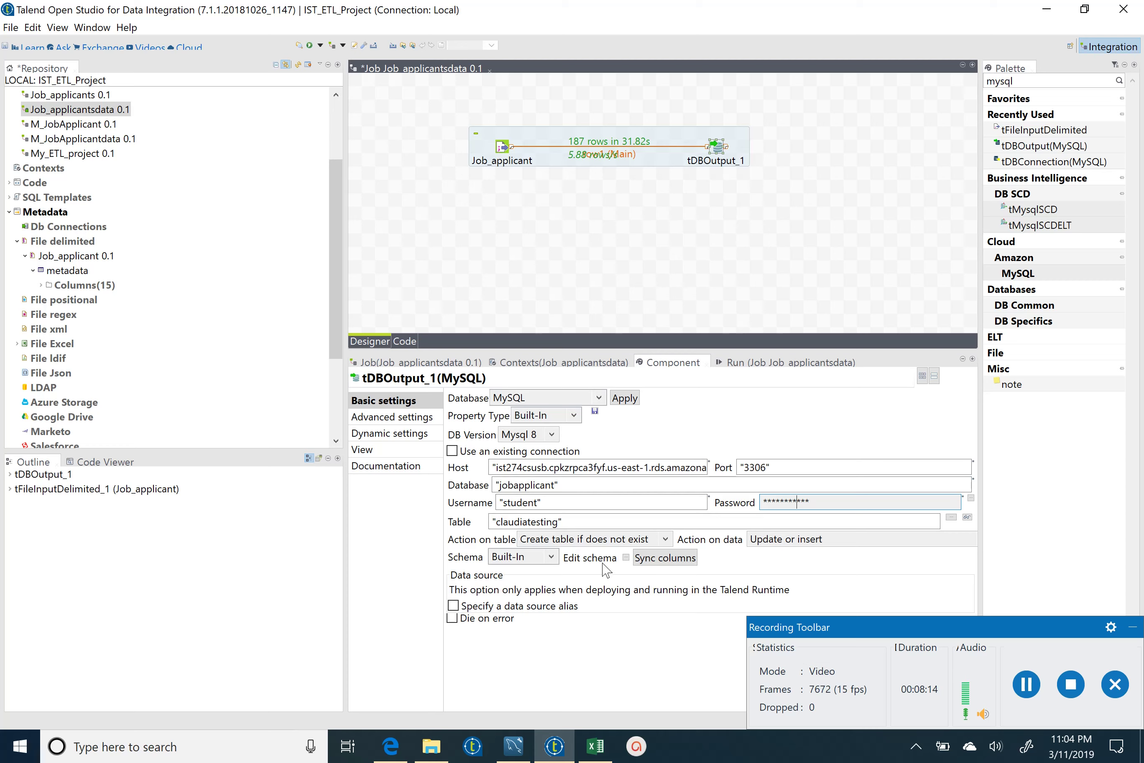
- Leave Action on table unchanged and show the Job_applicantsdata Run console log
{"action": "left_click", "coordinate": [637, 536]}
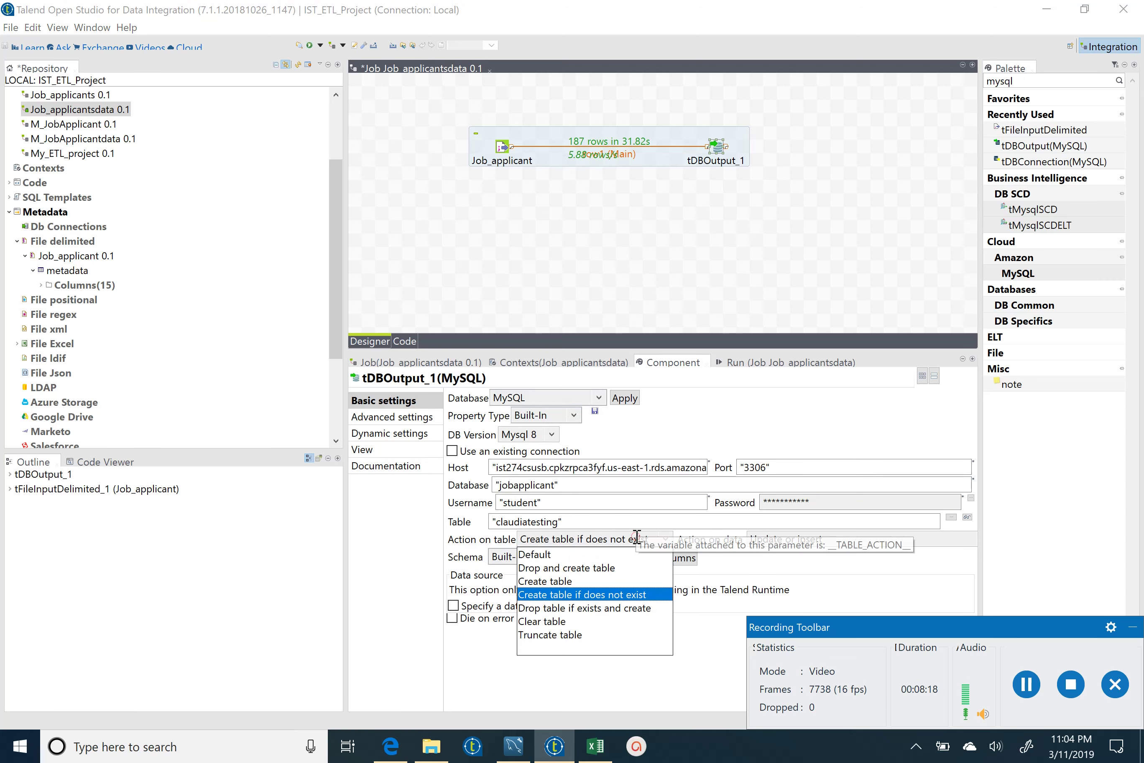
{"action": "left_click", "coordinate": [414, 561]}
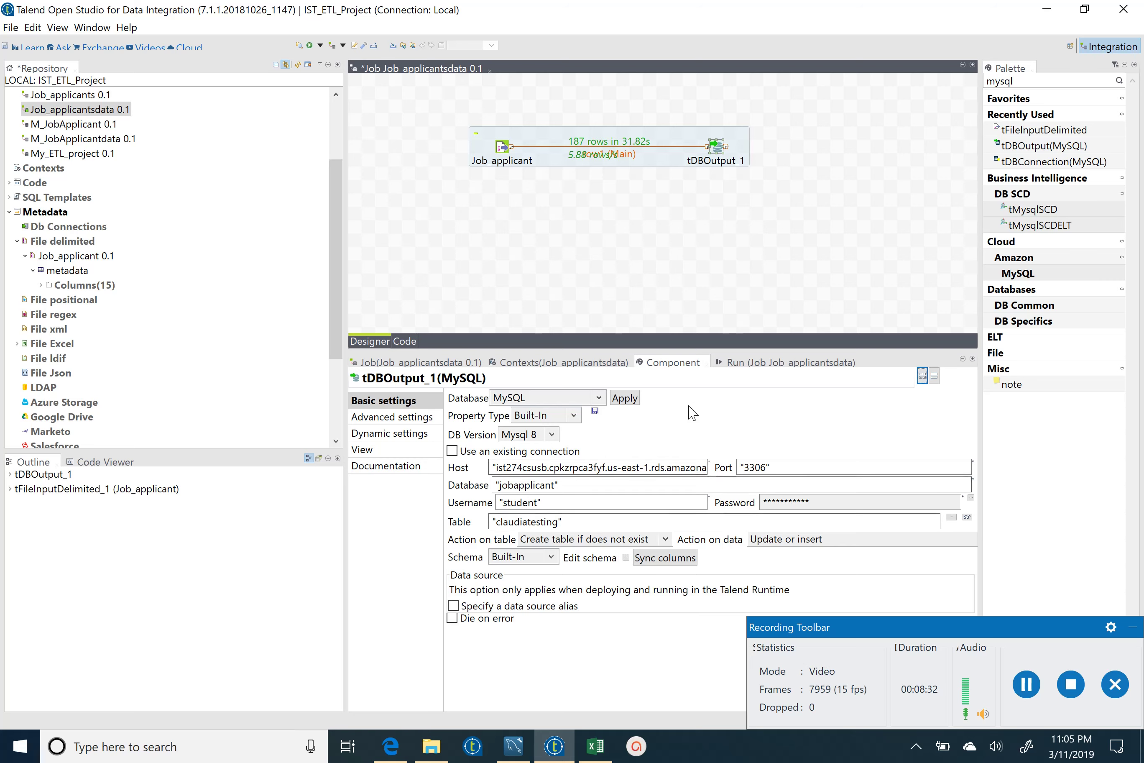
{"action": "left_click", "coordinate": [767, 363]}
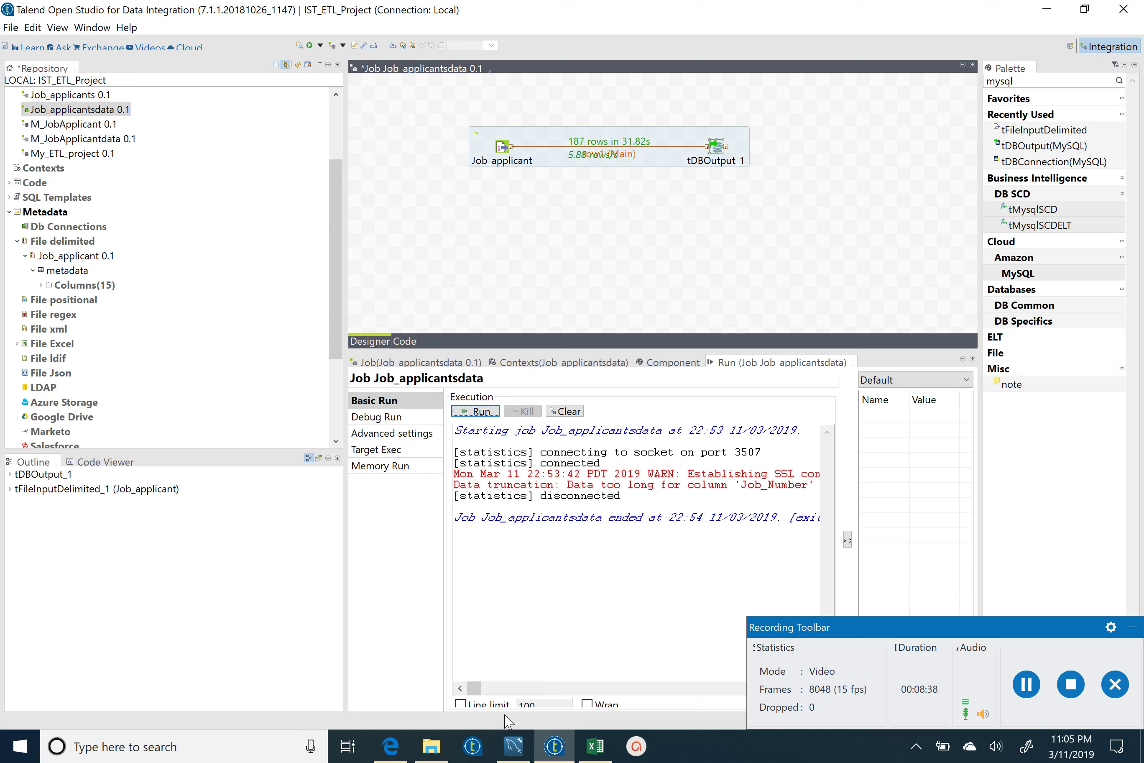
- Recheck tDBOutput_1's Component settings, then bring up Workbench's claudiatesting results
{"action": "left_click", "coordinate": [513, 747]}
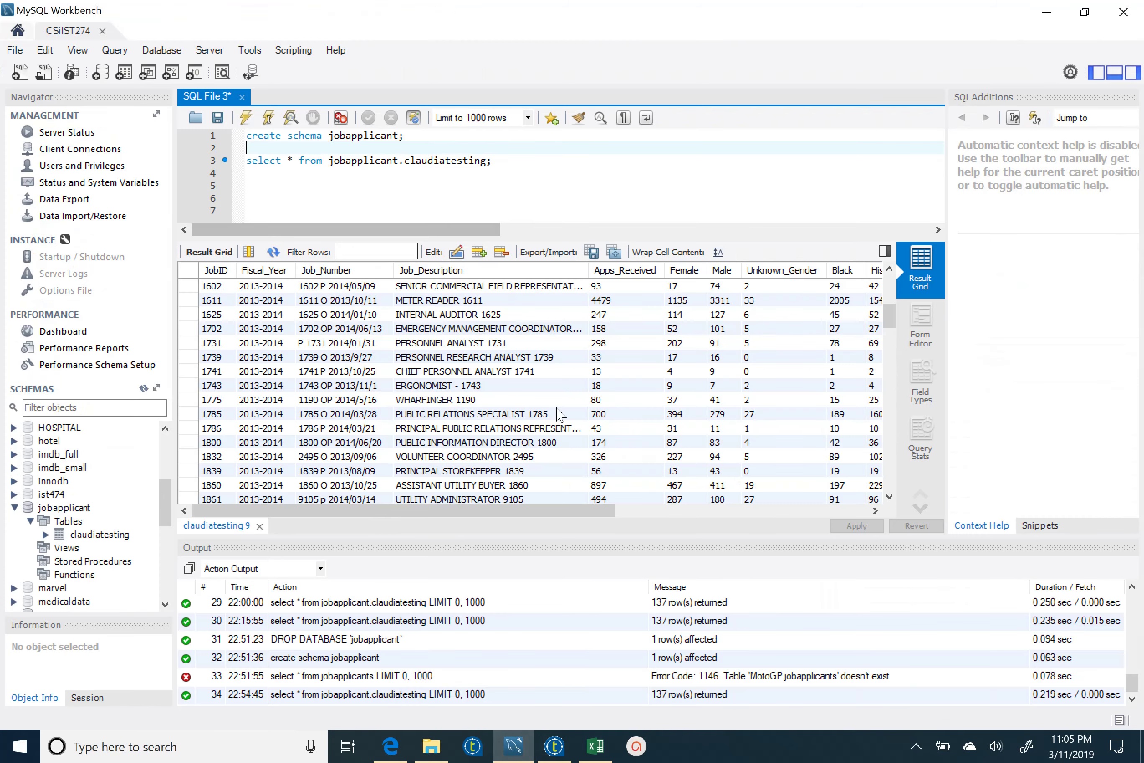
{"action": "left_click", "coordinate": [555, 746]}
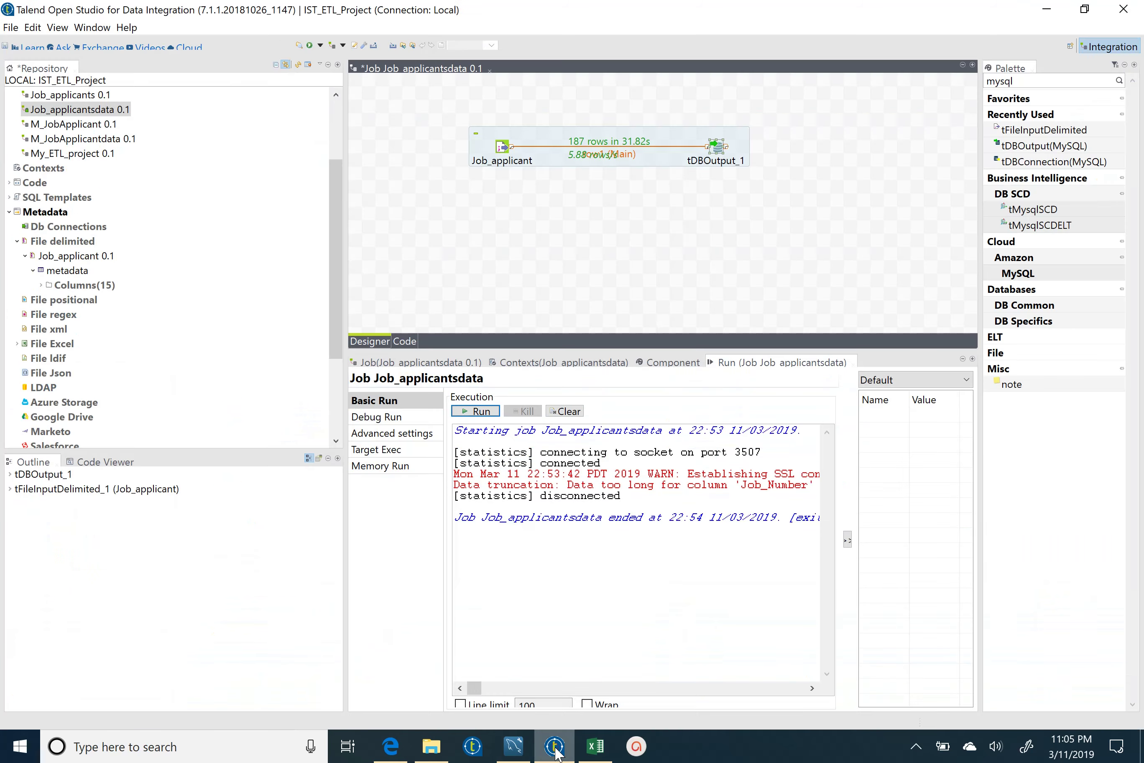
{"action": "left_click", "coordinate": [653, 365]}
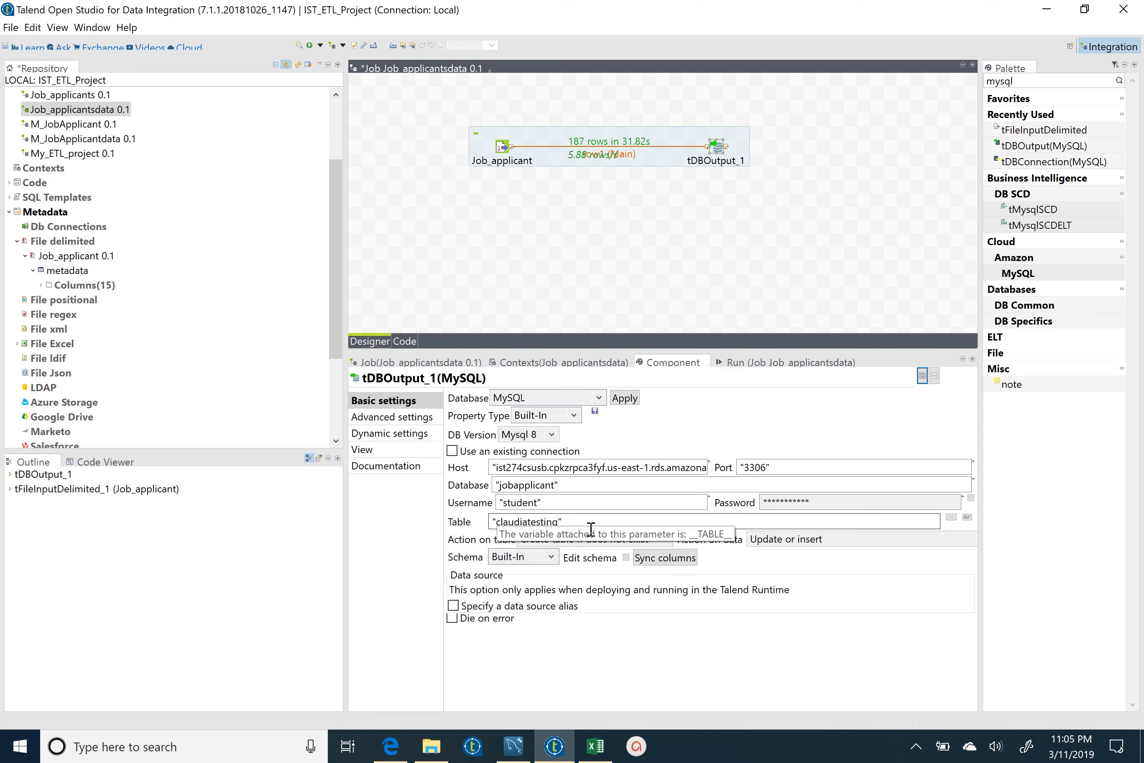
{"action": "left_click", "coordinate": [513, 746]}
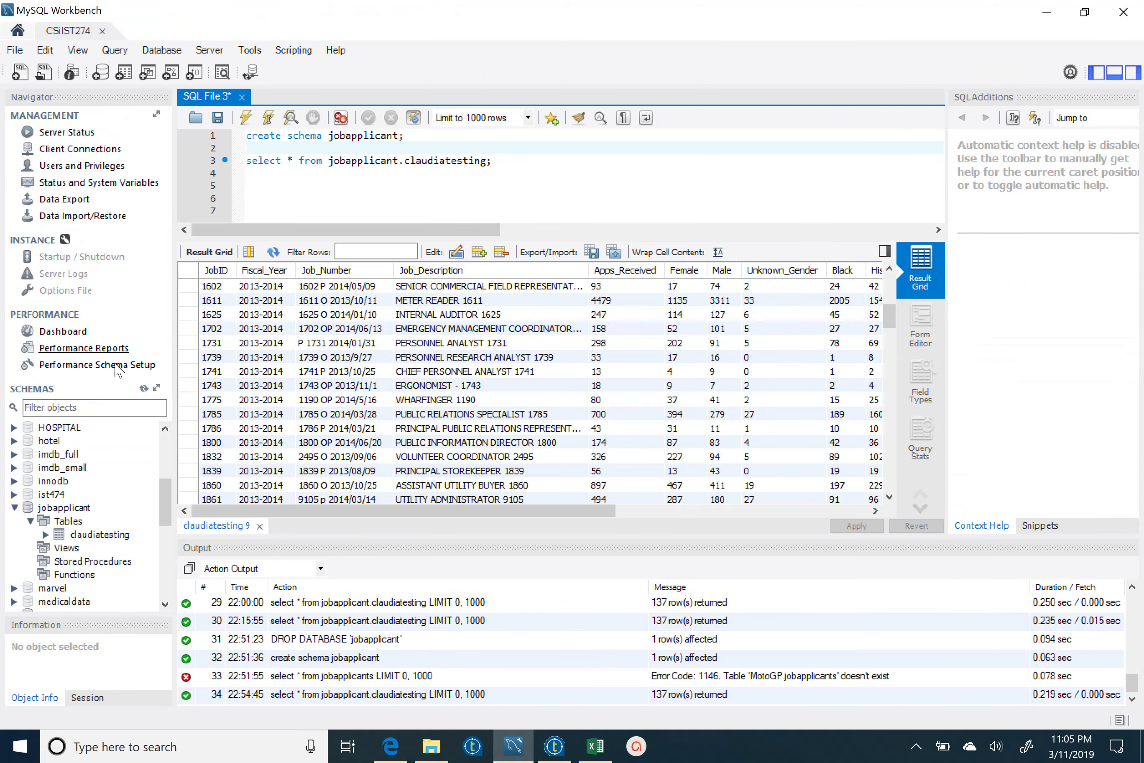
- Scroll the jobapplicant schema tree in Workbench, then switch back to Talend Open Studio
{"action": "left_click_drag", "start_coordinate": [167, 523], "coordinate": [167, 537]}
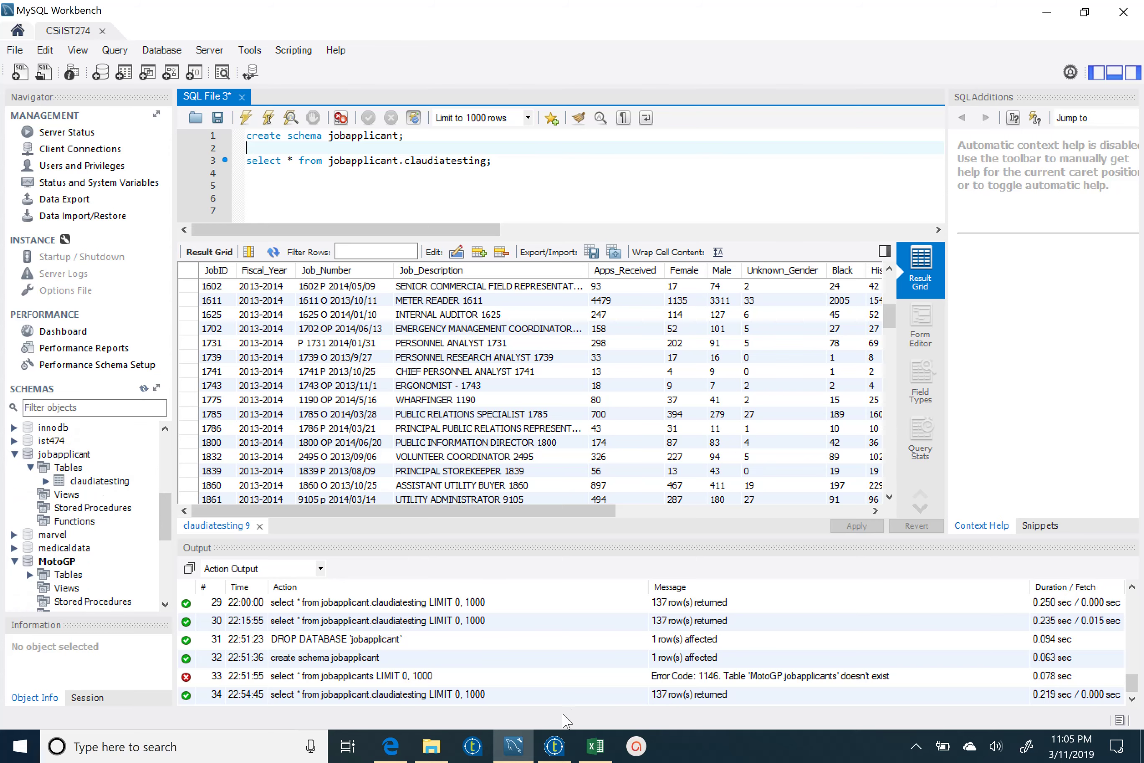
{"action": "left_click", "coordinate": [555, 747]}
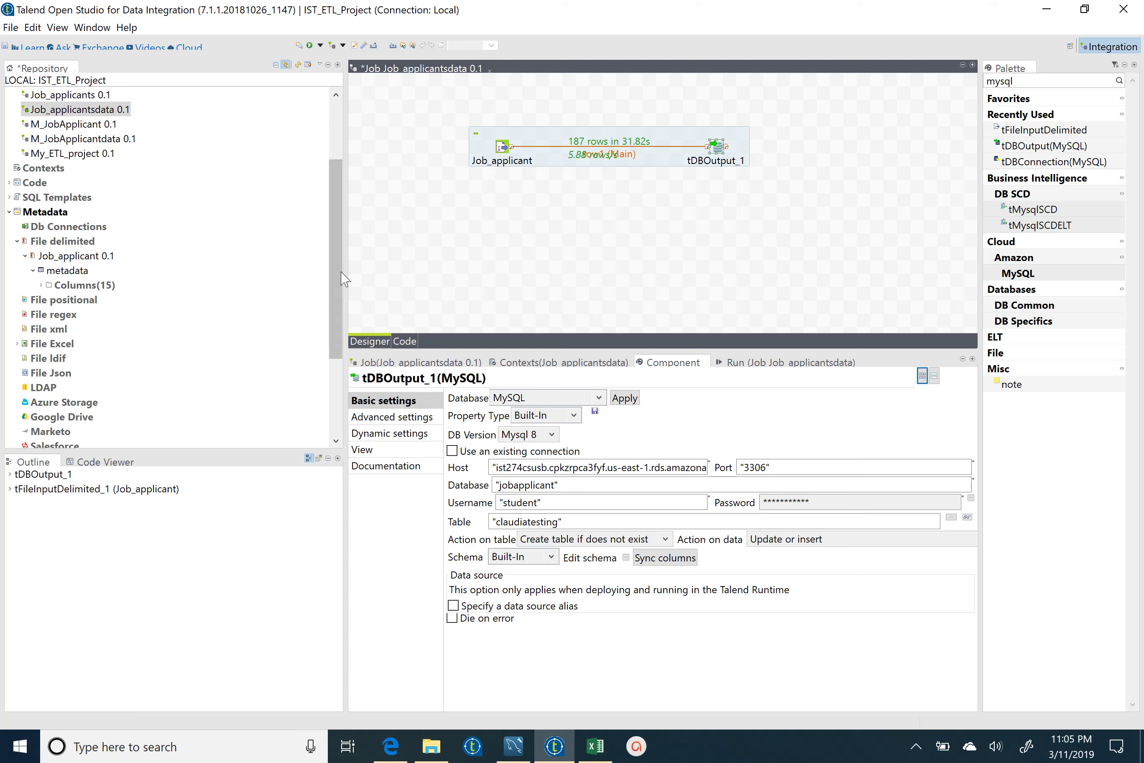
{"action": "left_click", "coordinate": [339, 254]}
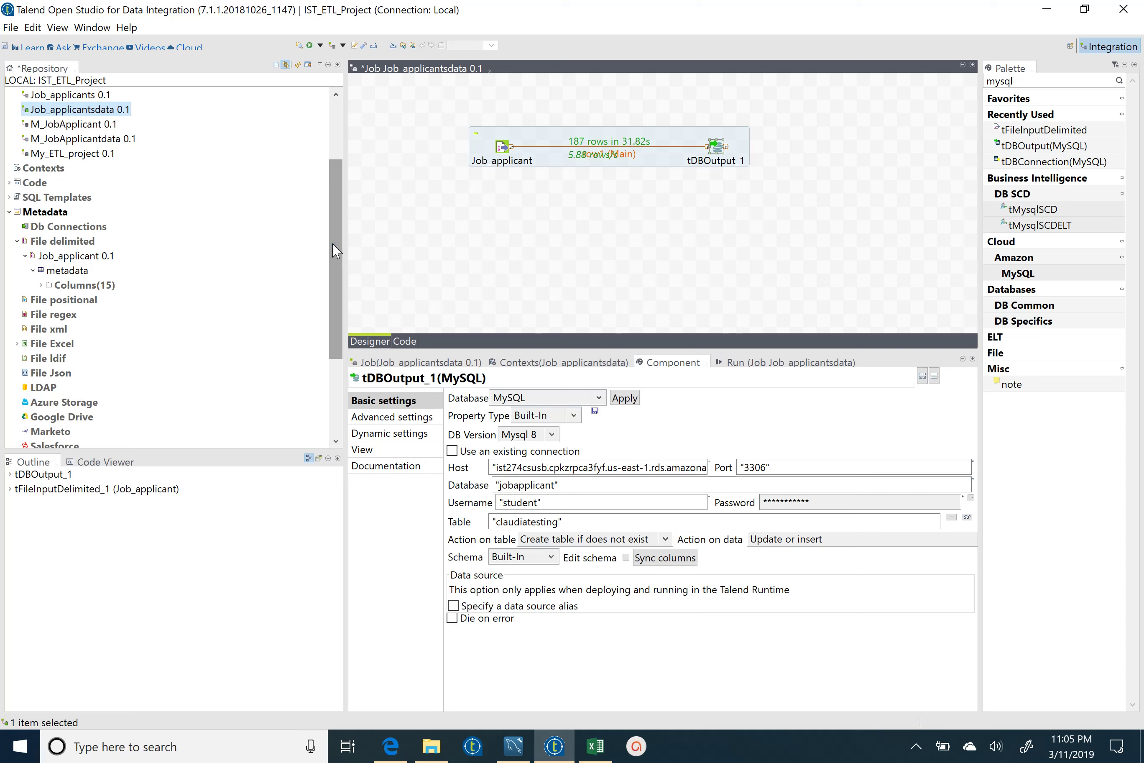
{"action": "right_click", "coordinate": [336, 251]}
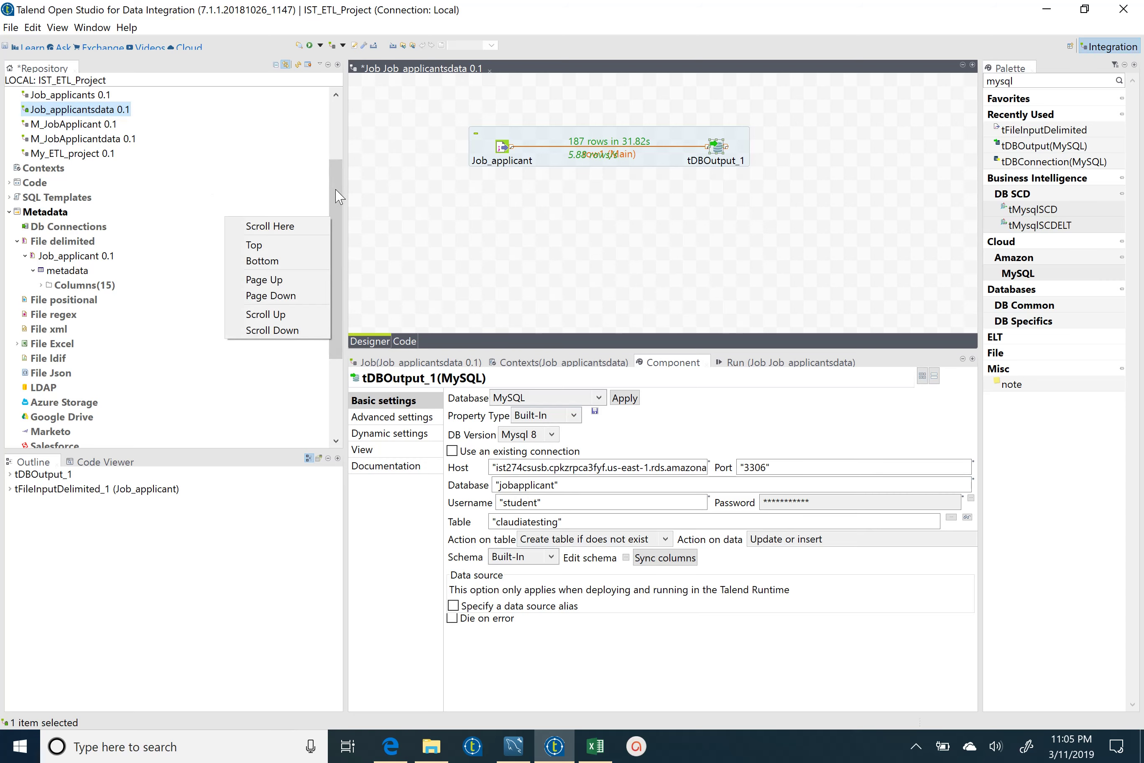
{"action": "scroll", "coordinate": [116, 186], "scroll_direction": "up", "scroll_amount": 2}
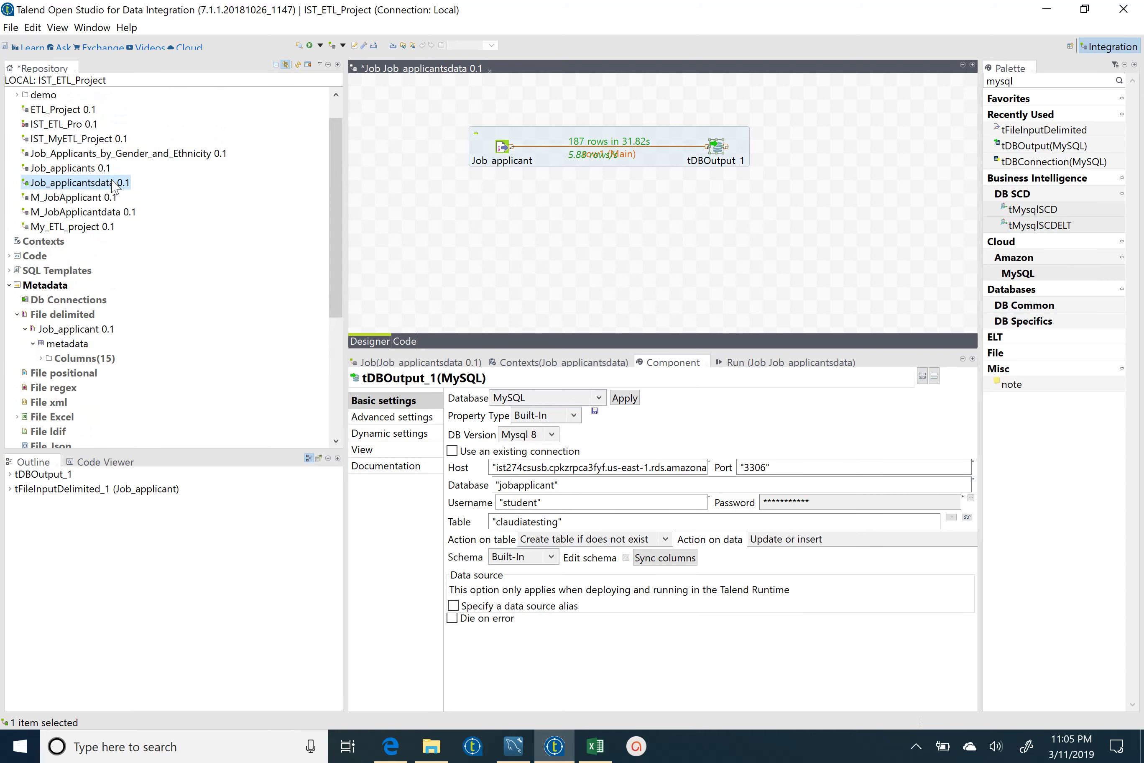
{"action": "right_click", "coordinate": [114, 186]}
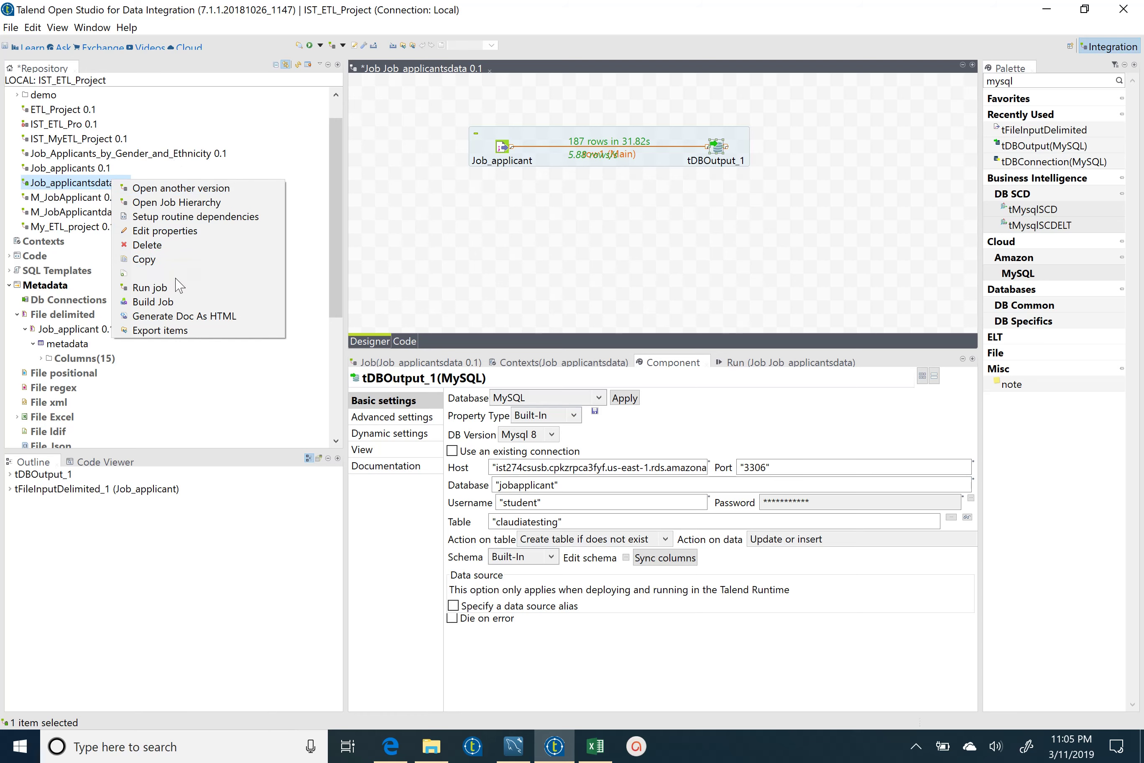
{"action": "left_click", "coordinate": [168, 302]}
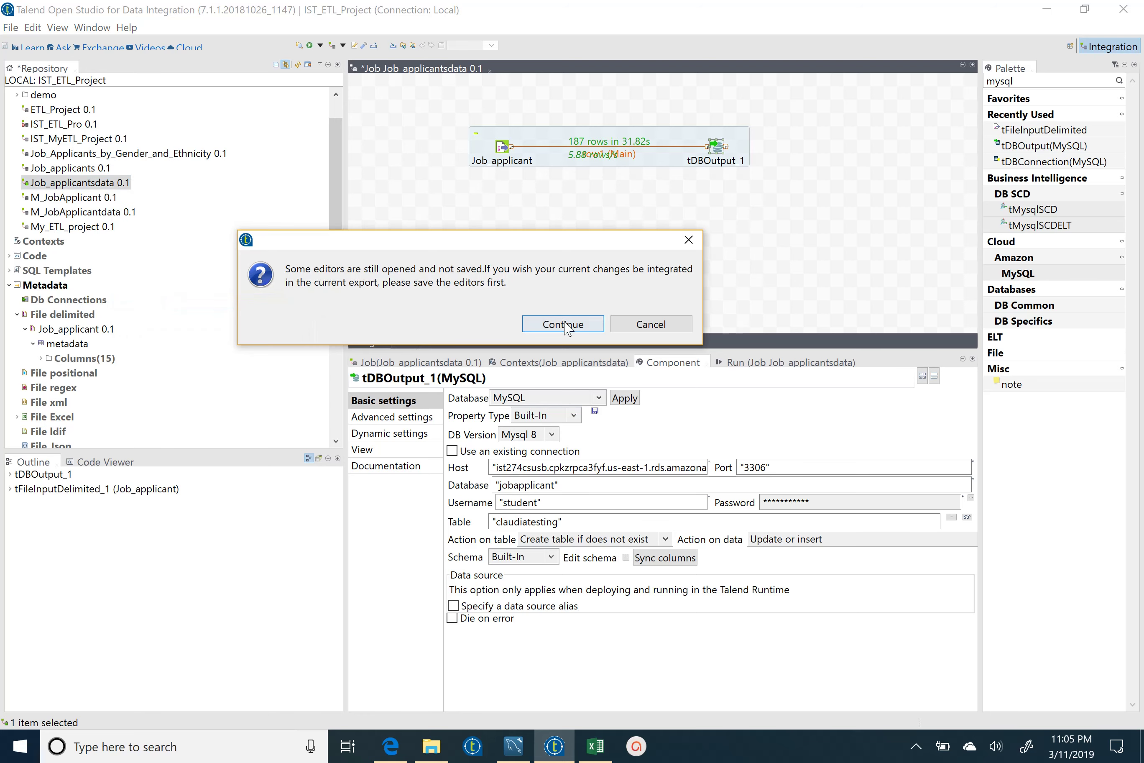
{"action": "left_click", "coordinate": [550, 326]}
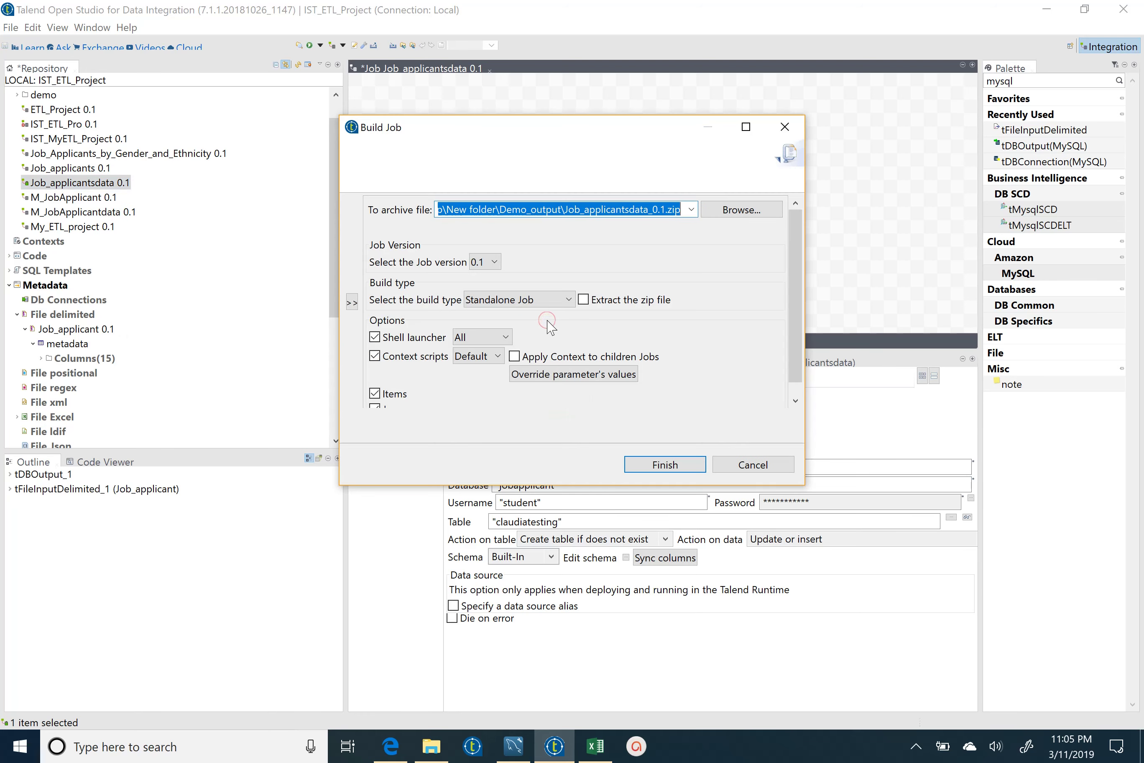
{"action": "left_click", "coordinate": [742, 210]}
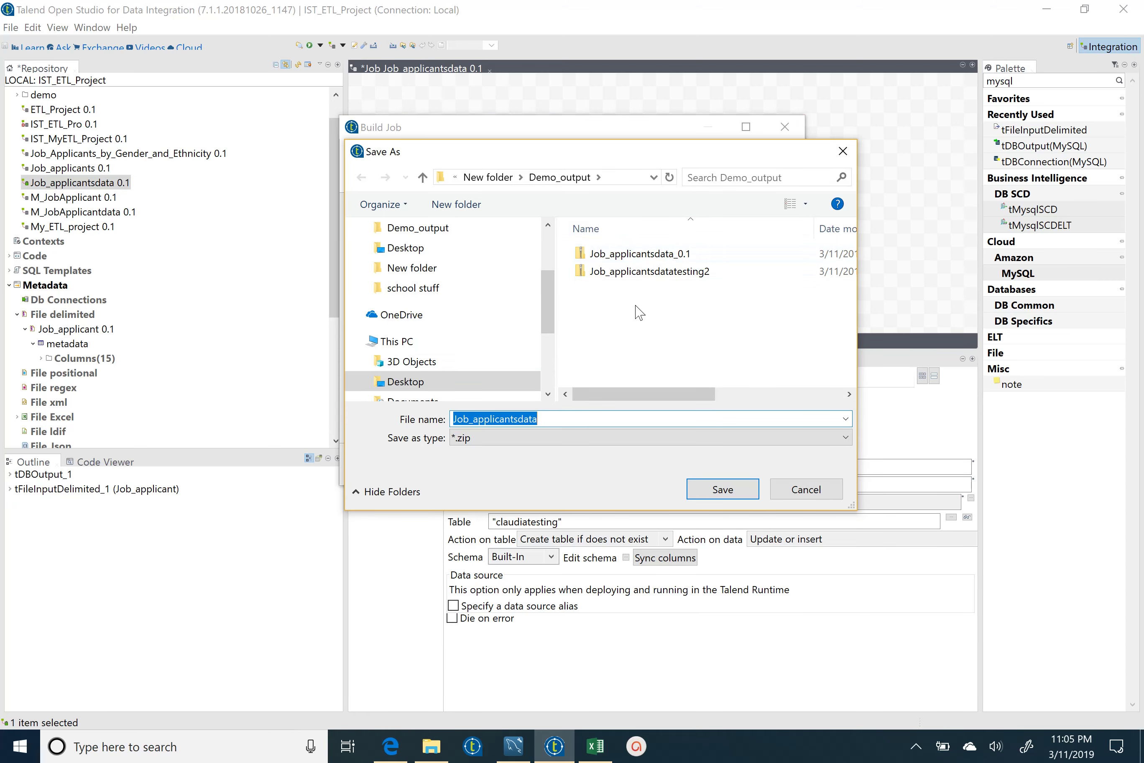
{"action": "left_click", "coordinate": [541, 420]}
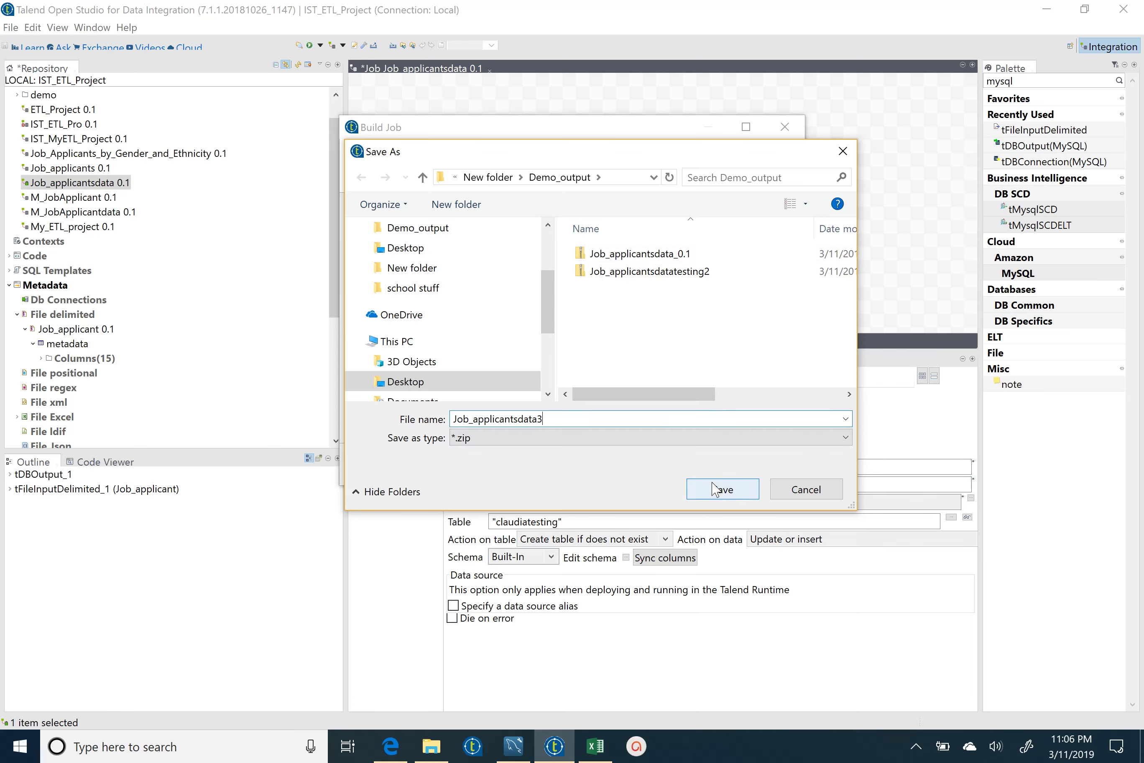
{"action": "left_click", "coordinate": [724, 488]}
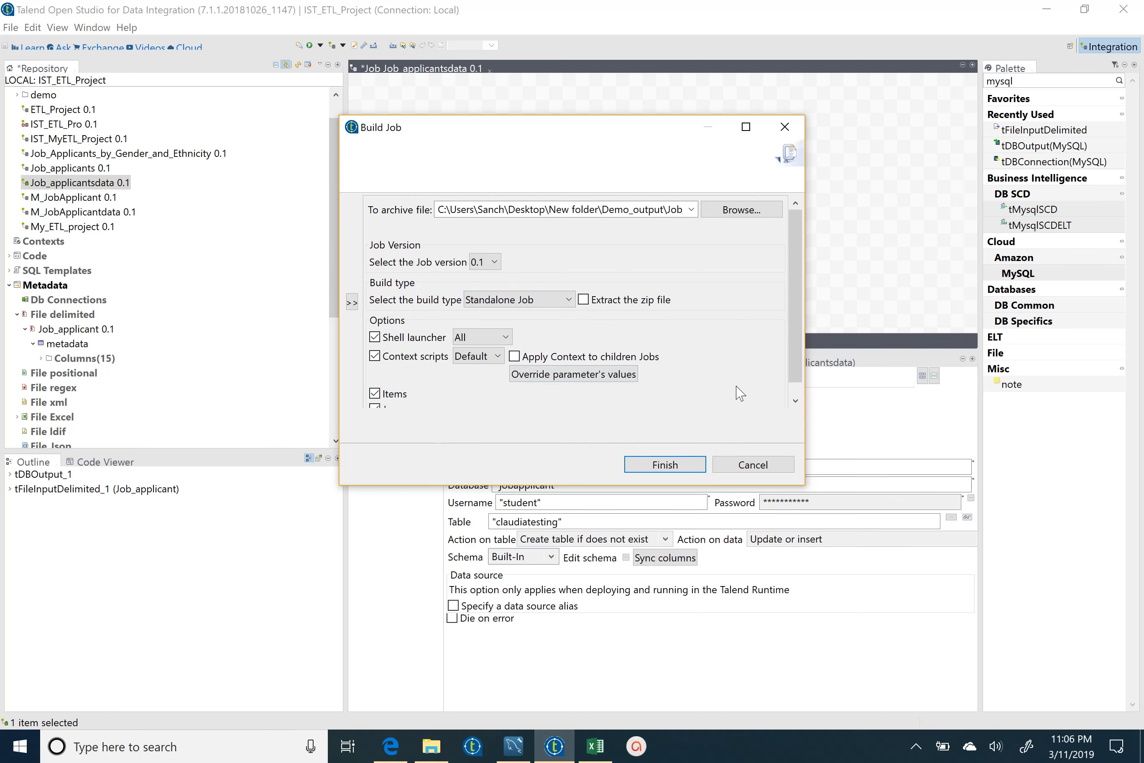
{"action": "left_click", "coordinate": [753, 465]}
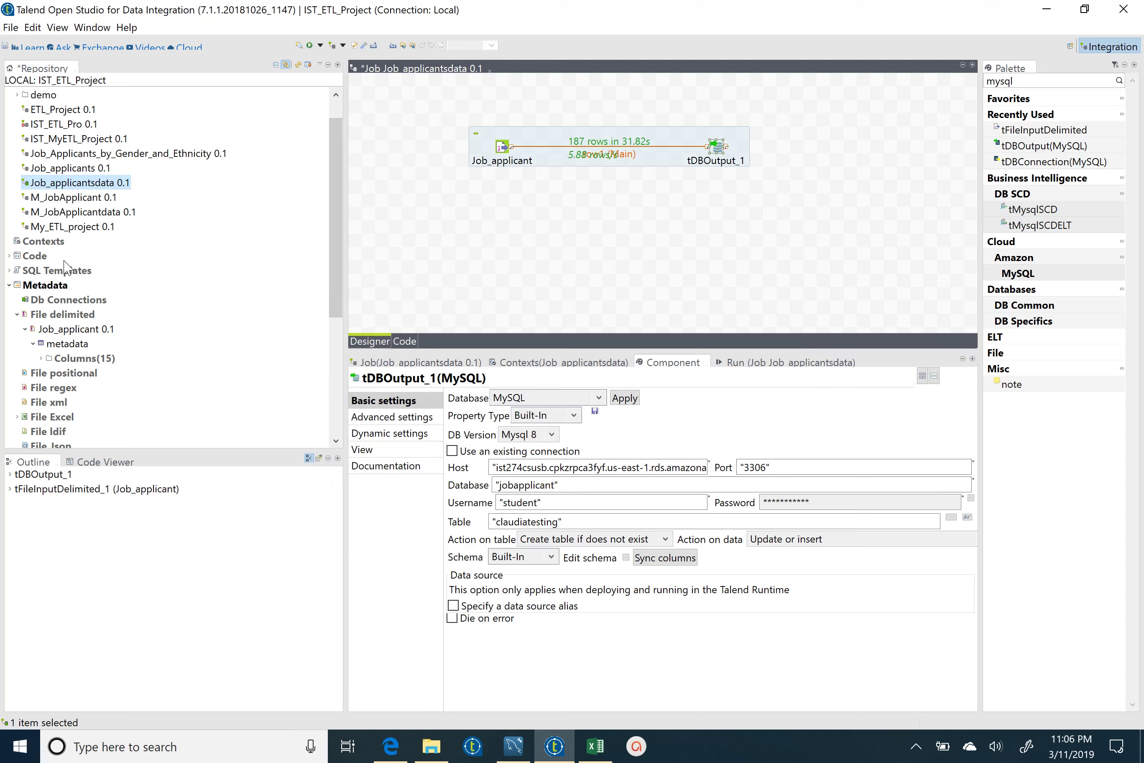
- Review the Job_applicant delimited file's column schema in an enlarged Edit Schema dialog, cancel, and switch to Workbench
{"action": "left_click", "coordinate": [40, 345]}
{"action": "right_click", "coordinate": [40, 345]}
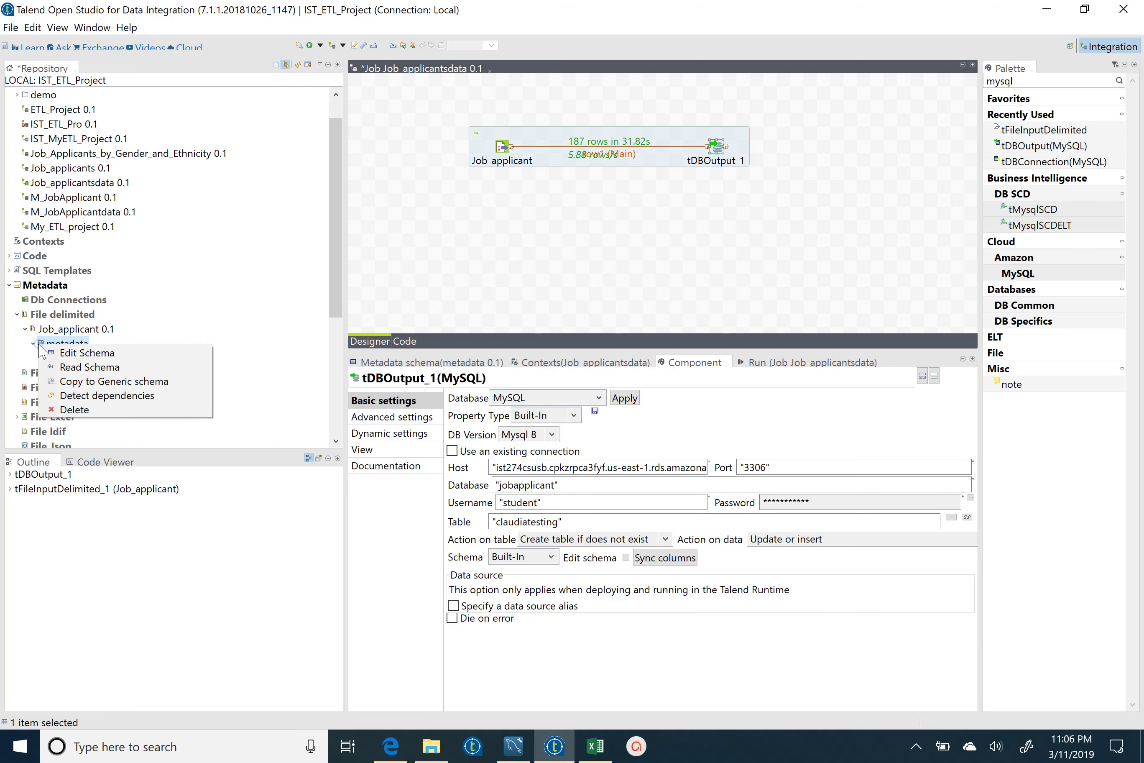
{"action": "left_click", "coordinate": [77, 354]}
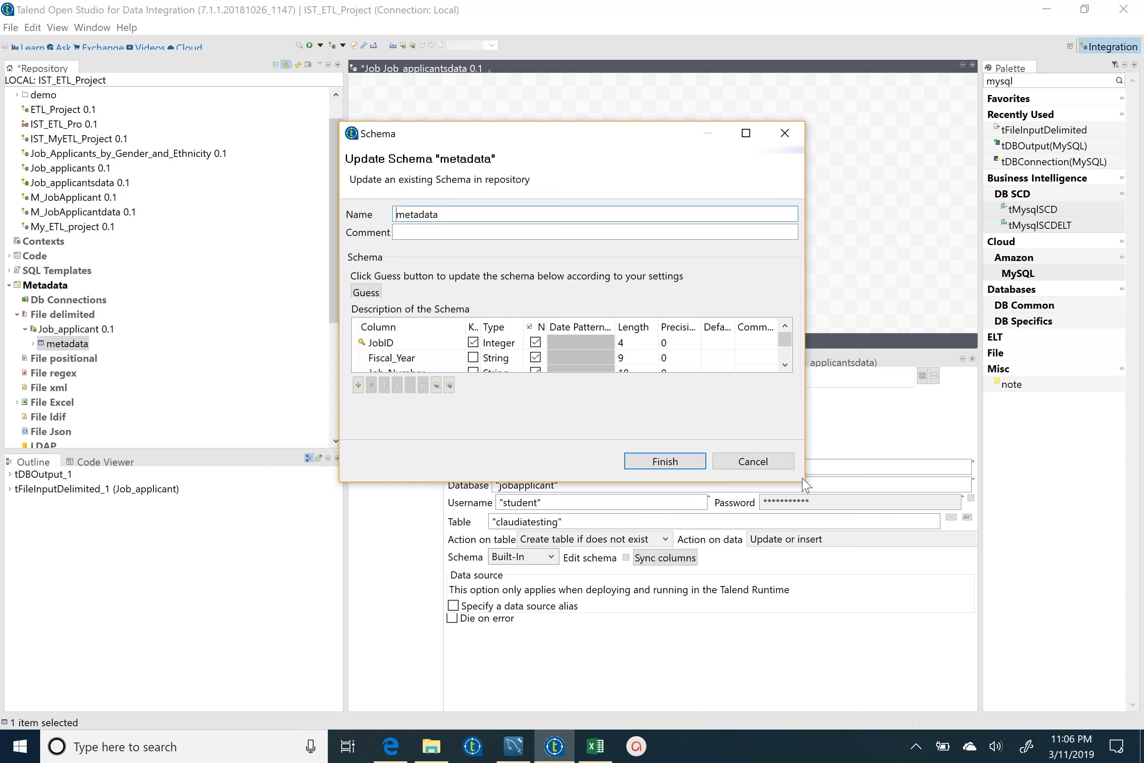
{"action": "left_click_drag", "start_coordinate": [805, 484], "coordinate": [929, 631]}
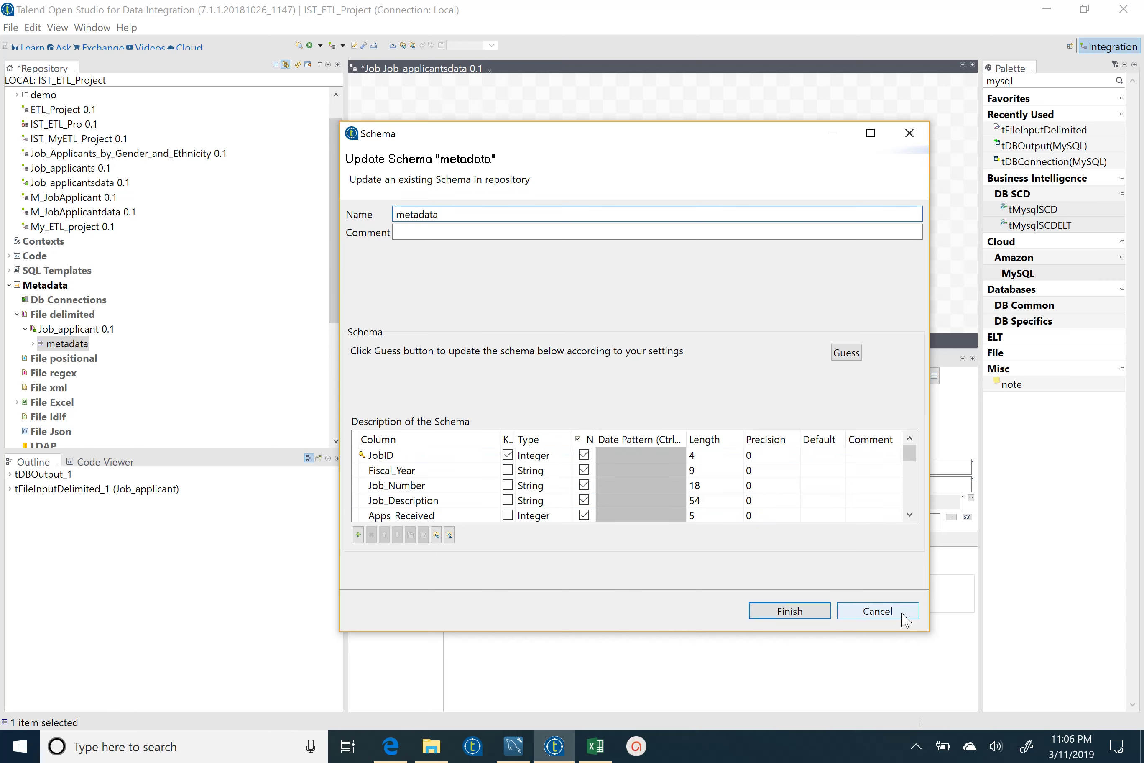
{"action": "left_click", "coordinate": [905, 621]}
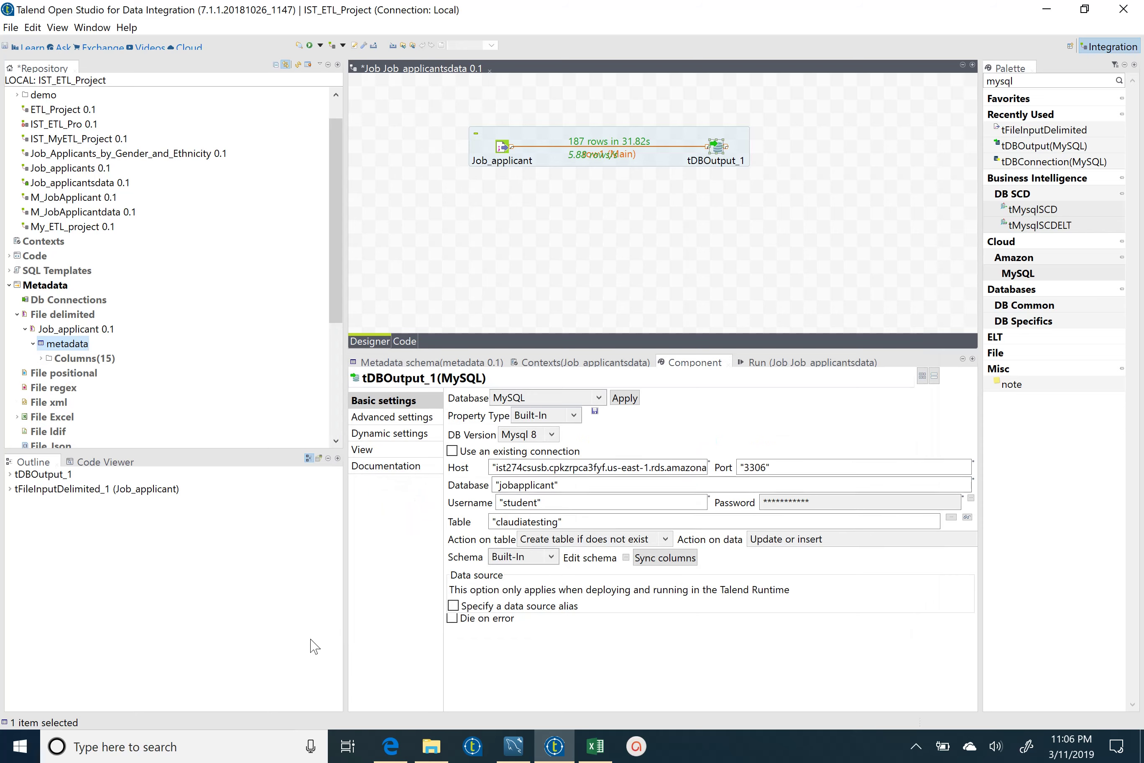
{"action": "left_click", "coordinate": [511, 753]}
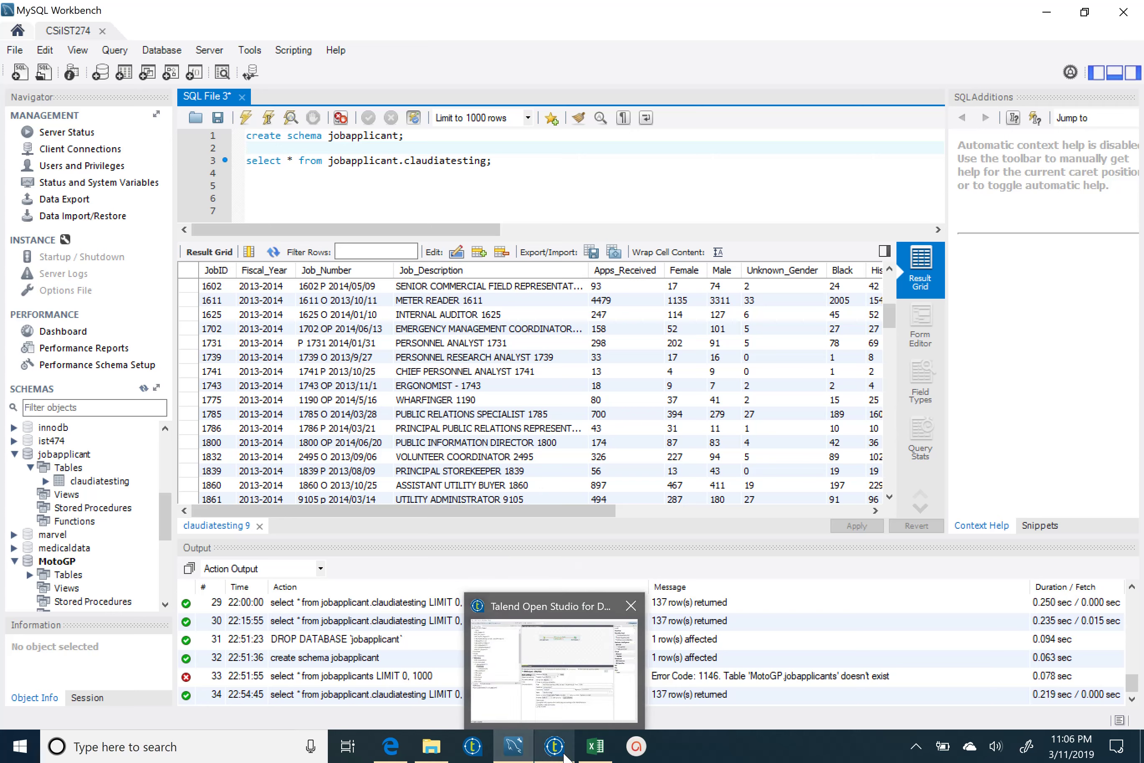
- Bring Talend Open Studio back to the front and open the Windows search box
{"action": "left_click", "coordinate": [564, 754]}
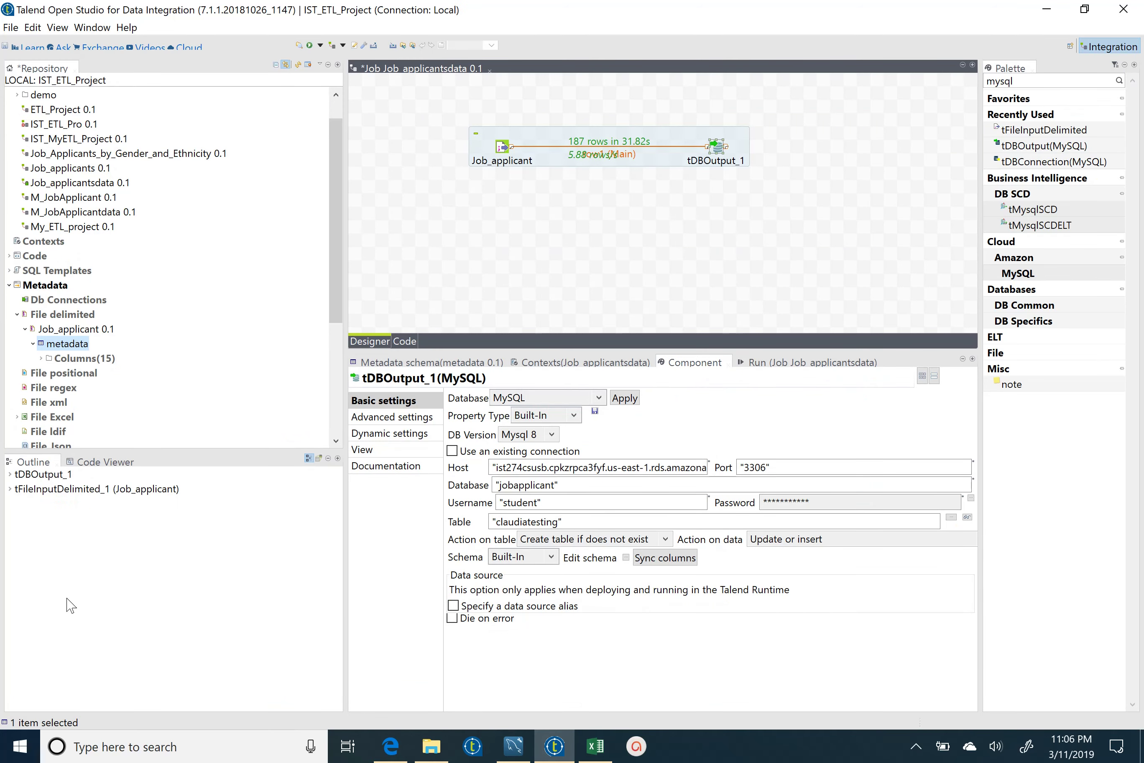
{"action": "left_click", "coordinate": [122, 748]}
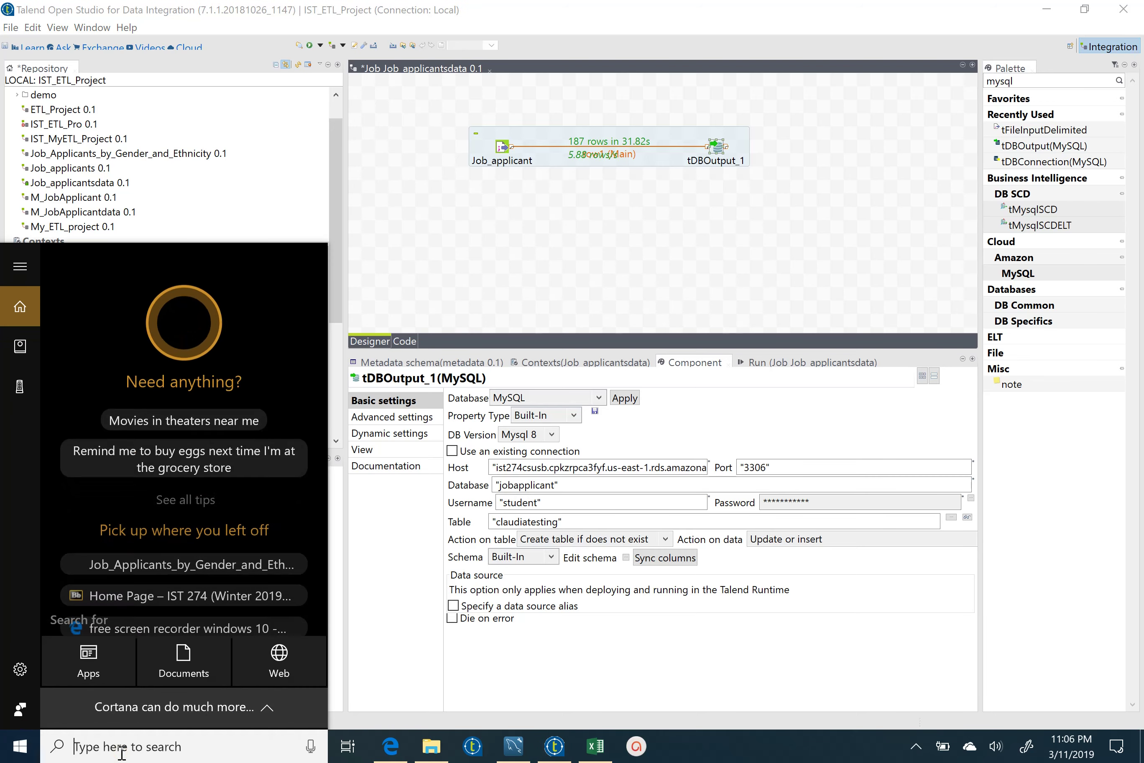
- Launch Task Scheduler from a 'task' search and start the Create Basic Task wizard
{"action": "type", "text": "task"}
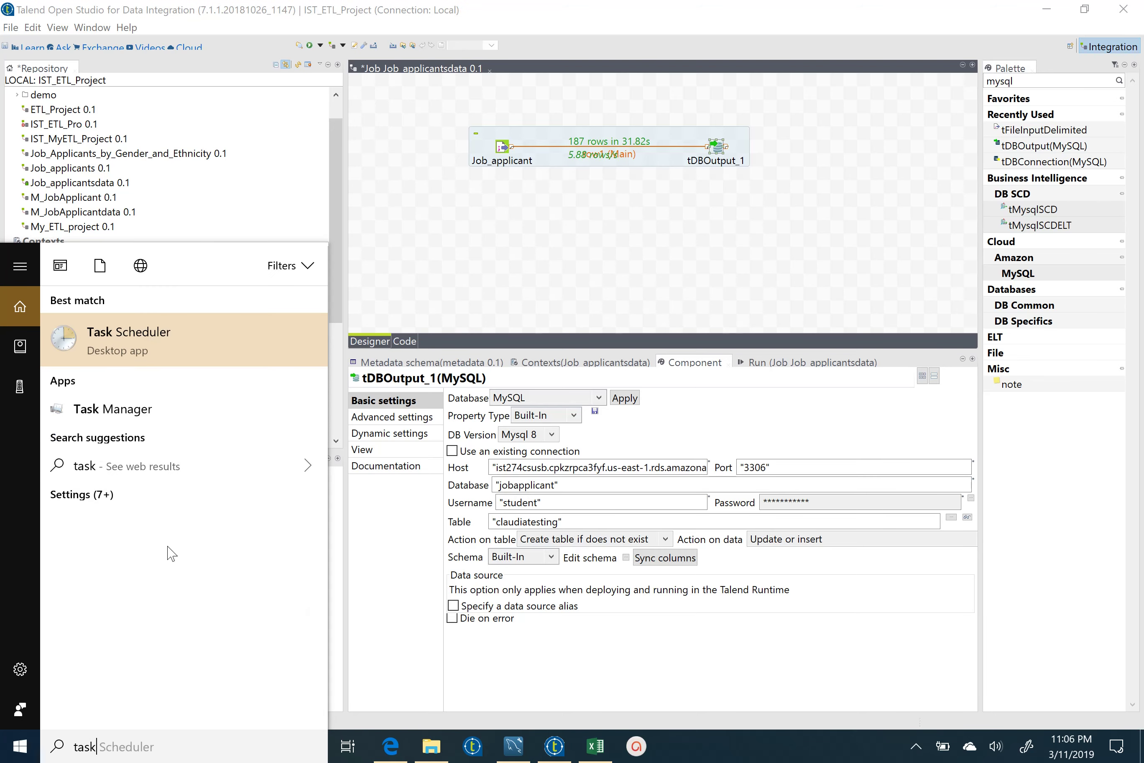
{"action": "left_click", "coordinate": [225, 362]}
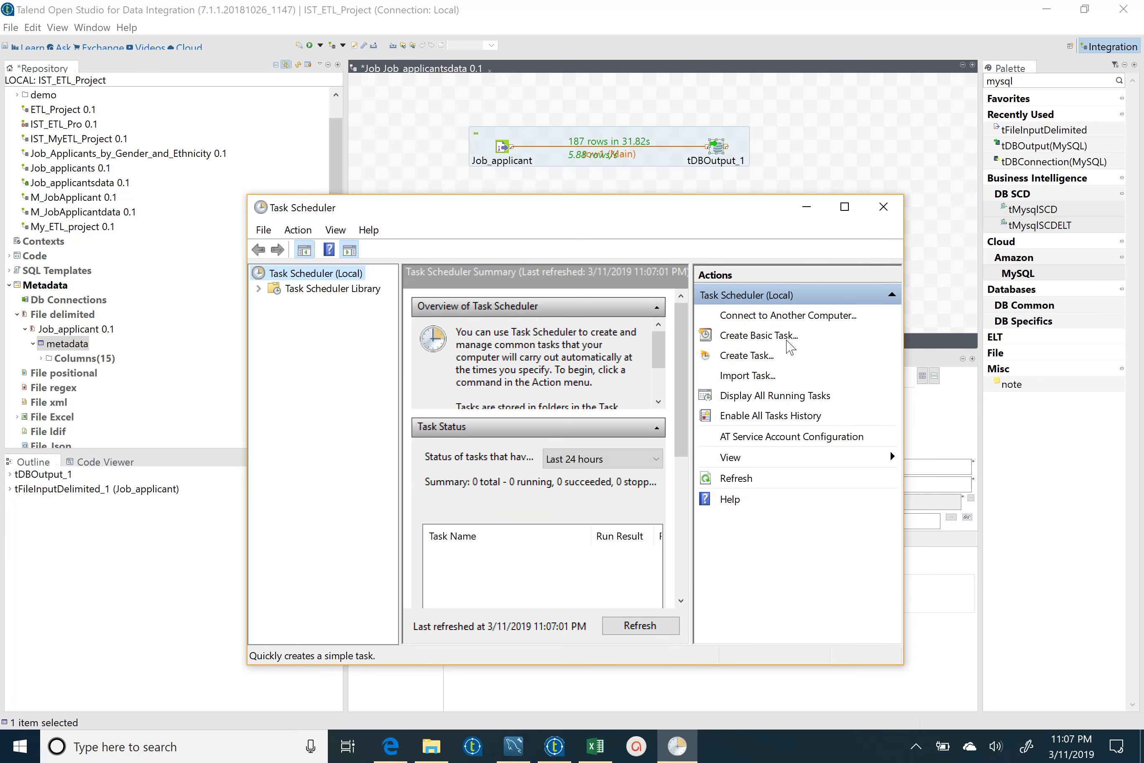
{"action": "left_click", "coordinate": [788, 342]}
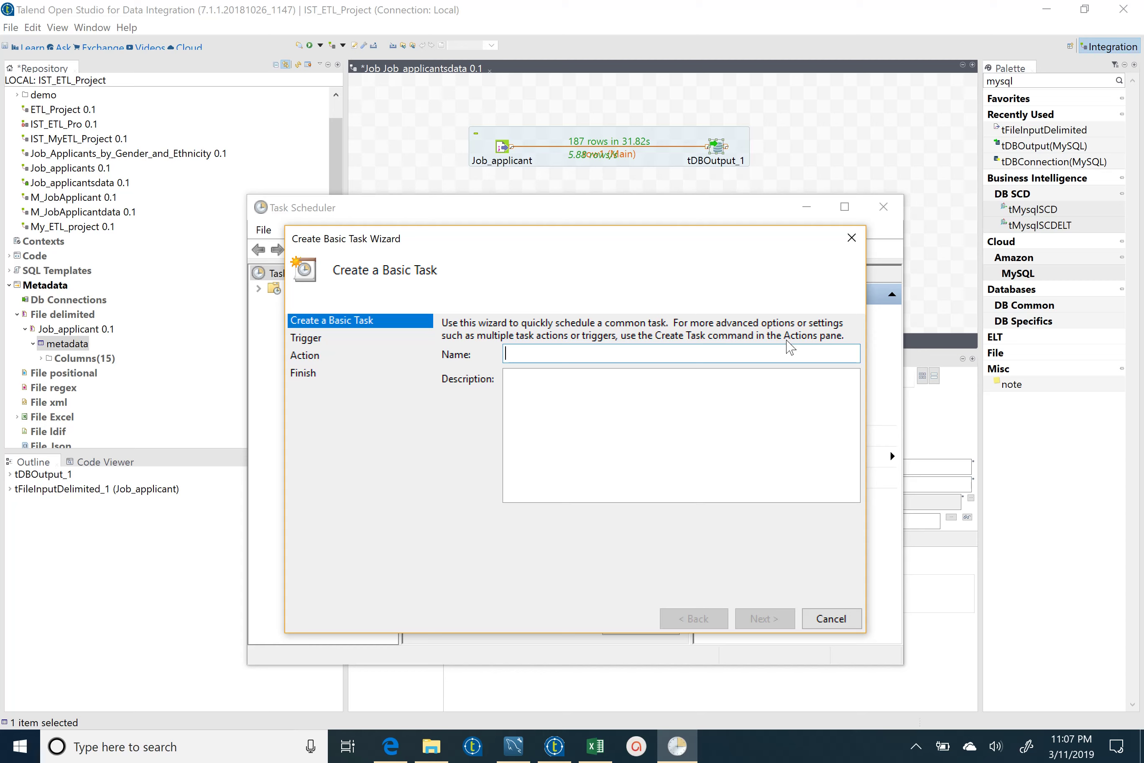
- Name the basic task 'ExcelConversion', add a description mentioning MySQL data, and go to the next page
{"action": "type", "text": "Excel"}
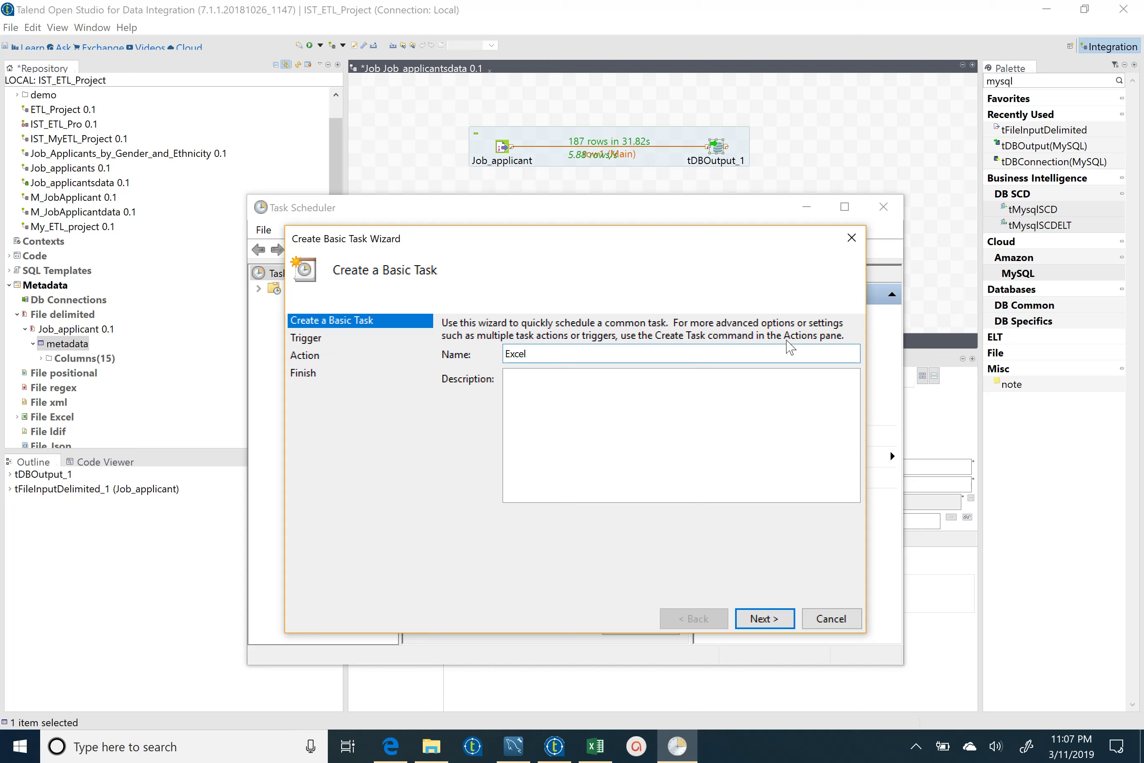
{"action": "type", "text": "Conversion"}
{"action": "key", "text": "Tab"}
{"action": "type", "text": "Conve"}
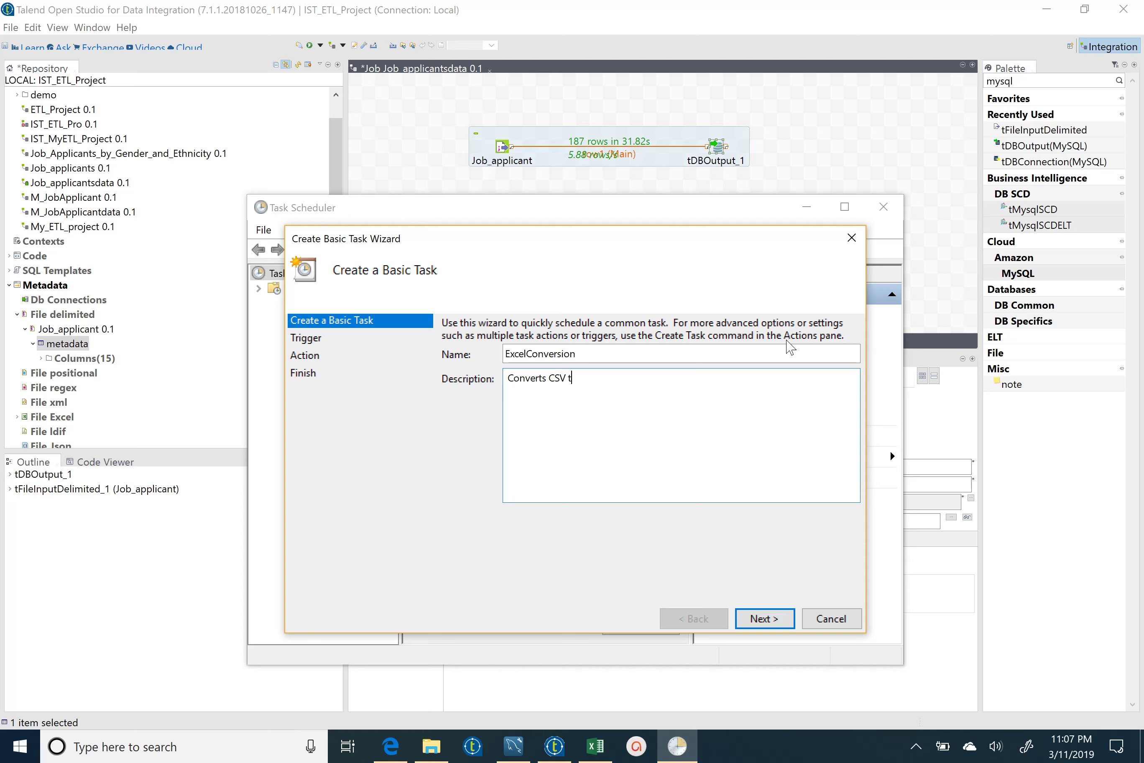
{"action": "type", "text": "my"}
{"action": "key", "text": "BackSpace"}
{"action": "key", "text": "BackSpace"}
{"action": "type", "text": "MySQL data"}
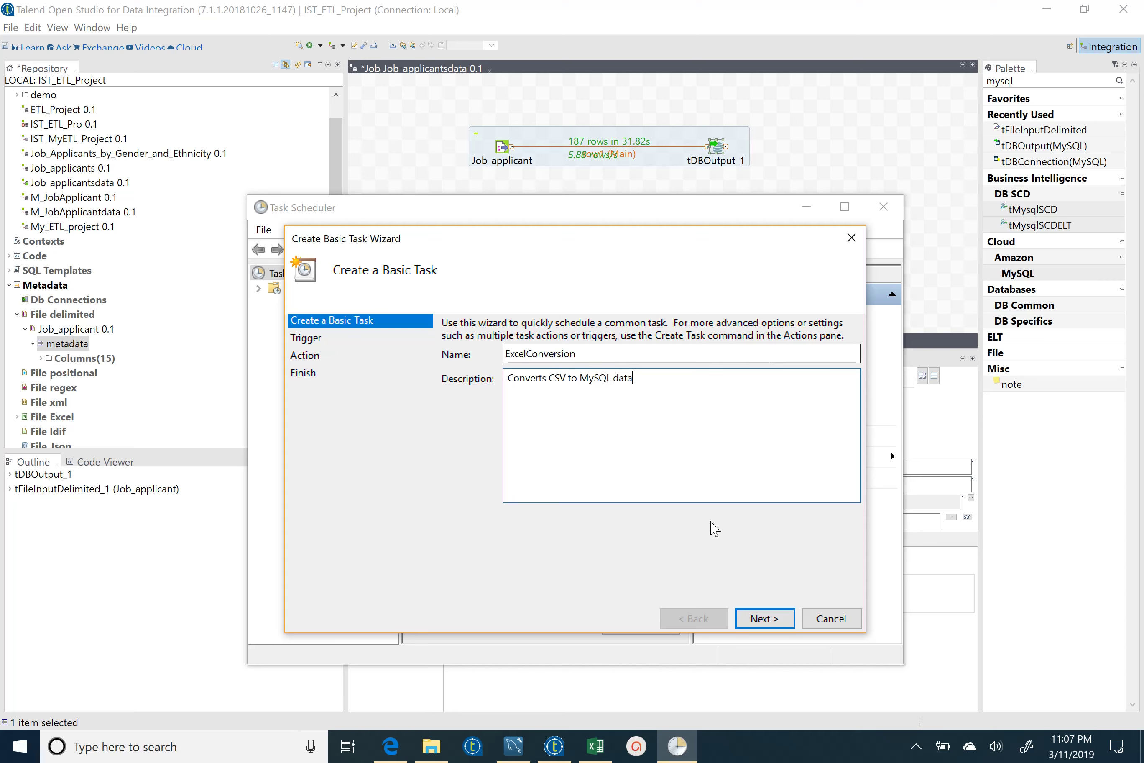
{"action": "left_click", "coordinate": [764, 619]}
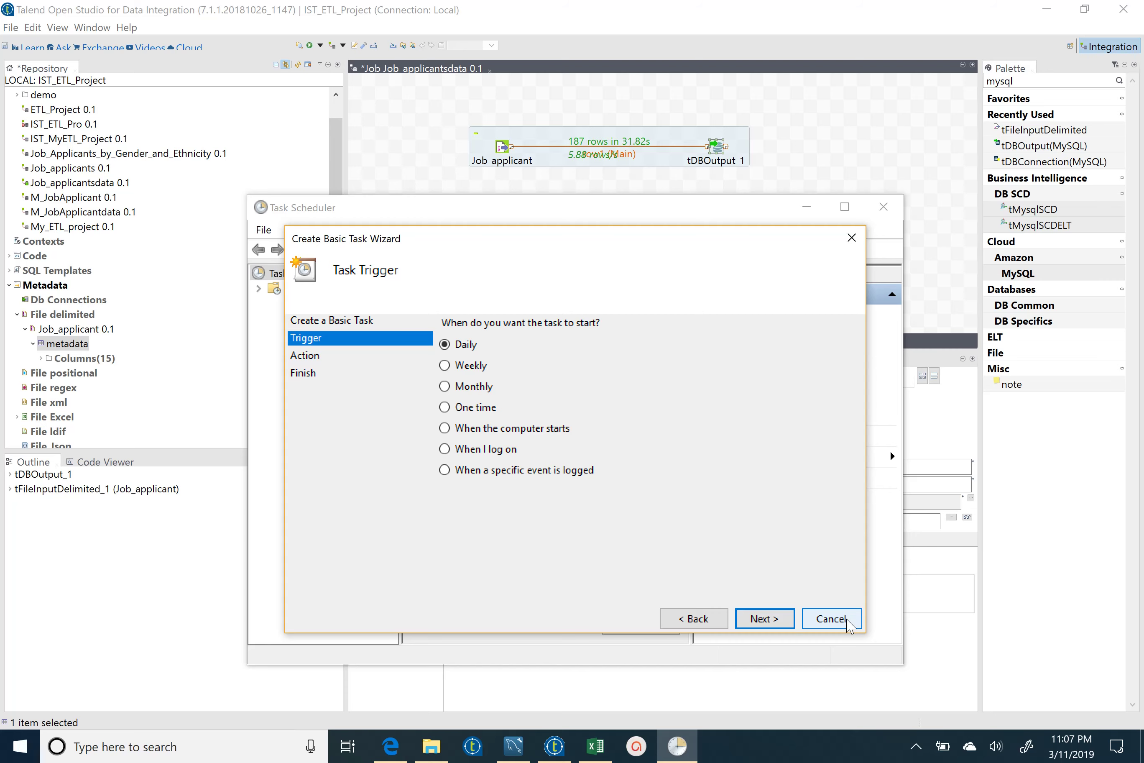
- Cancel the wizard, close Task Scheduler, show Talend's Run console, and switch to Workbench
{"action": "left_click", "coordinate": [847, 624]}
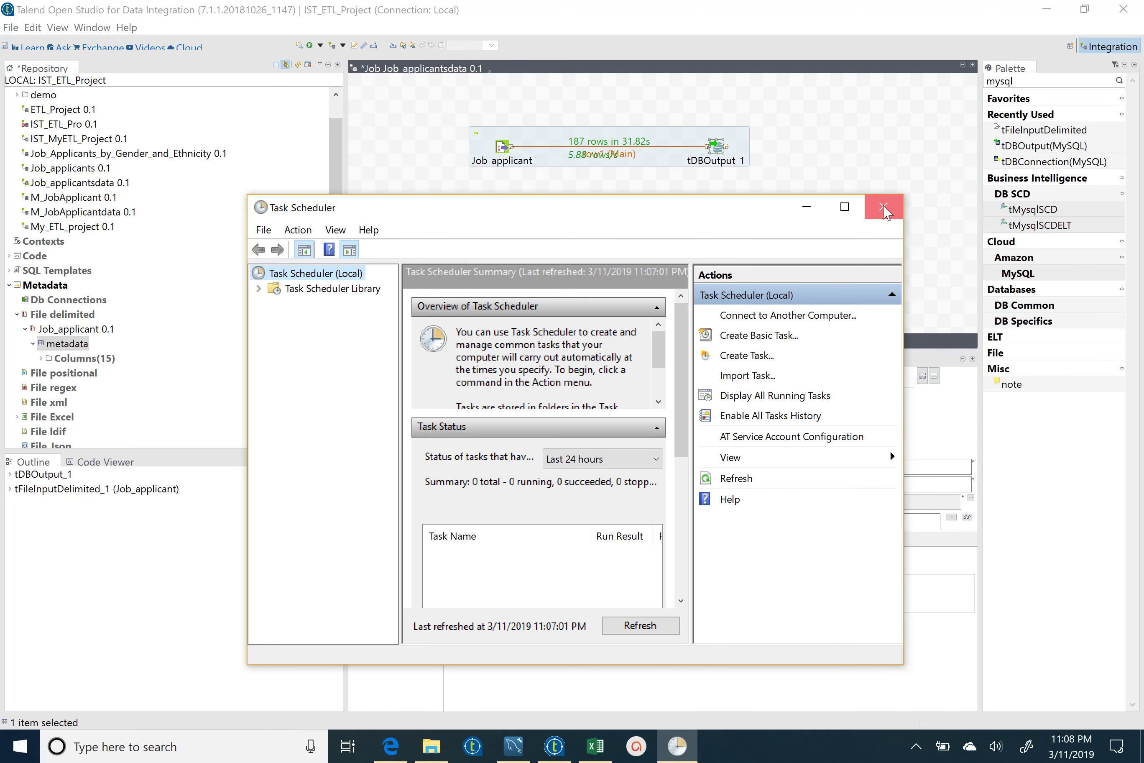
{"action": "left_click", "coordinate": [884, 211]}
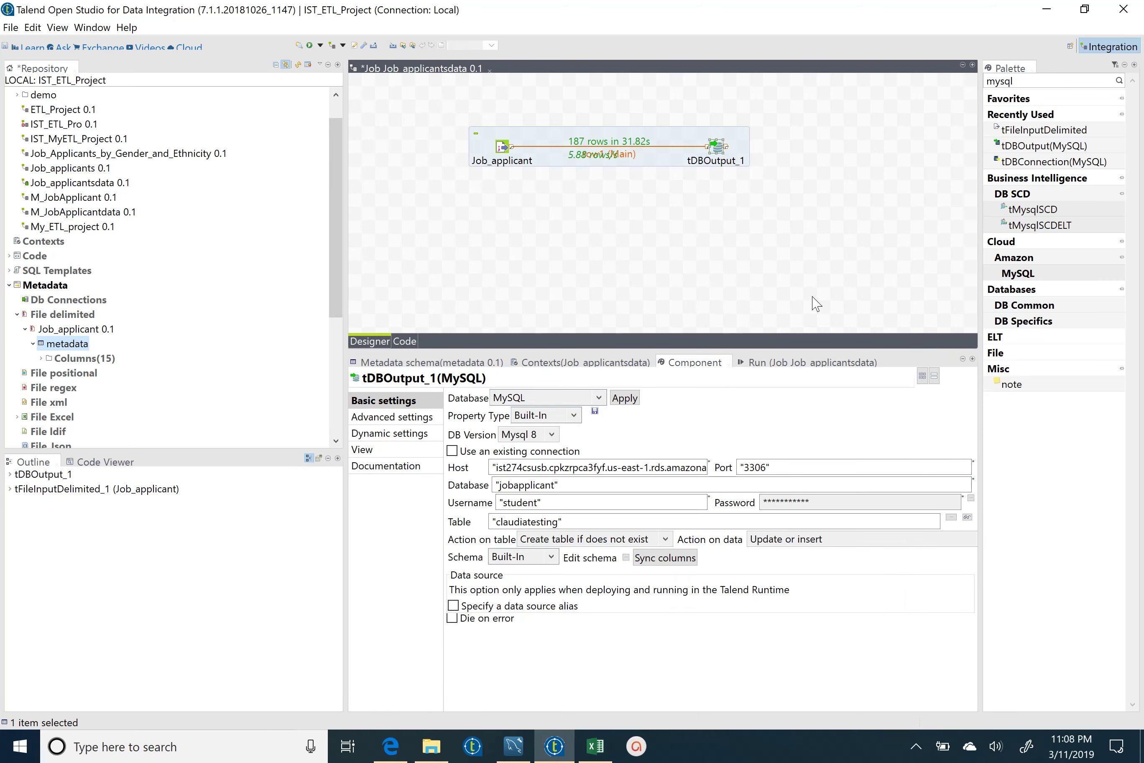
{"action": "left_click", "coordinate": [813, 362]}
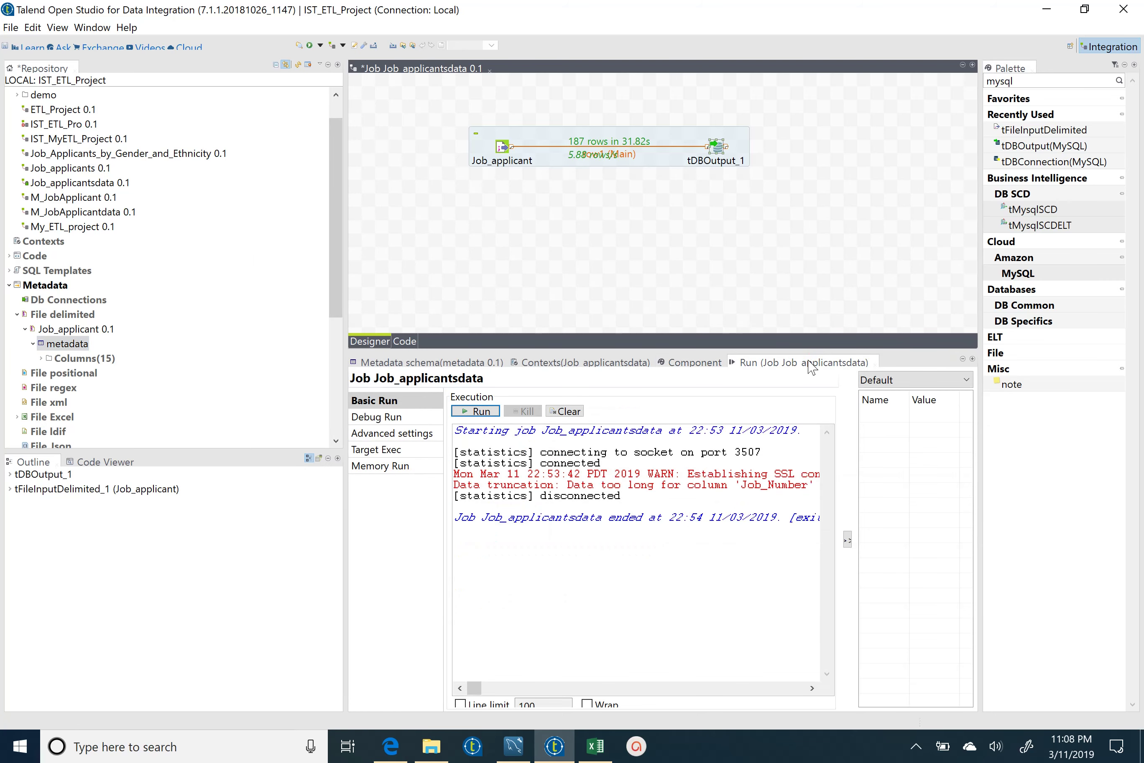
{"action": "left_click", "coordinate": [516, 749]}
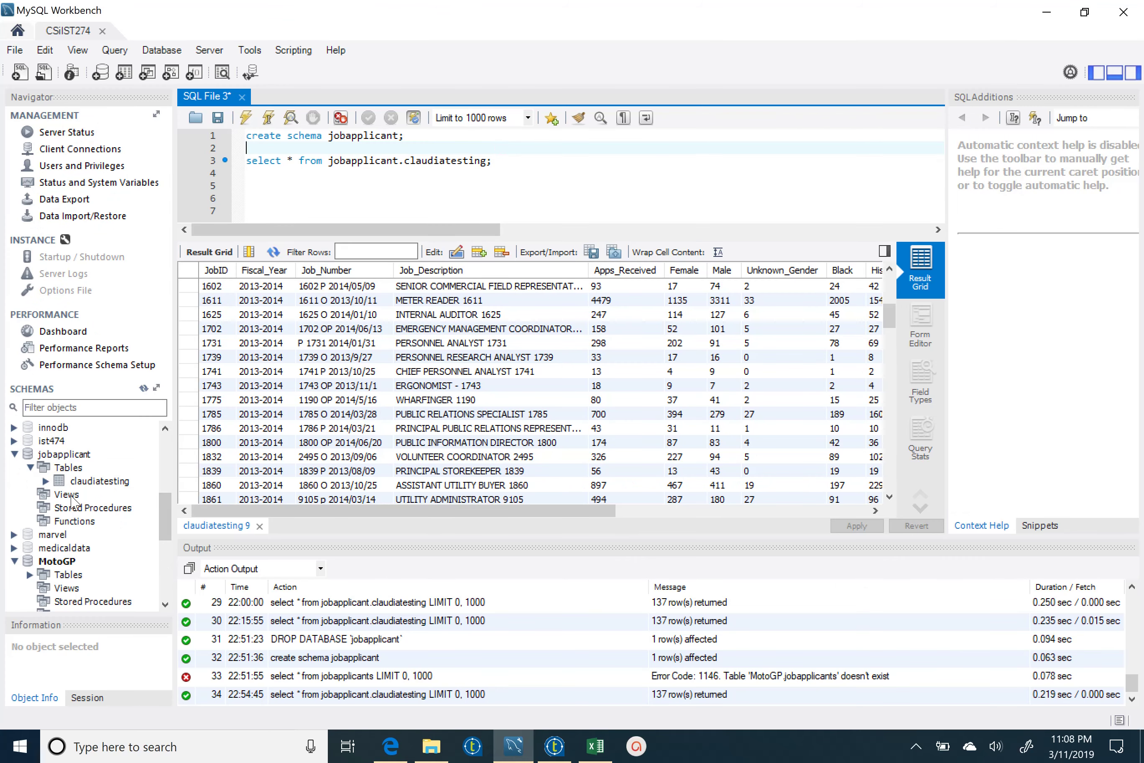
- Drop the claudiatesting table from the jobapplicant schema
{"action": "left_click", "coordinate": [45, 481]}
{"action": "right_click", "coordinate": [45, 480]}
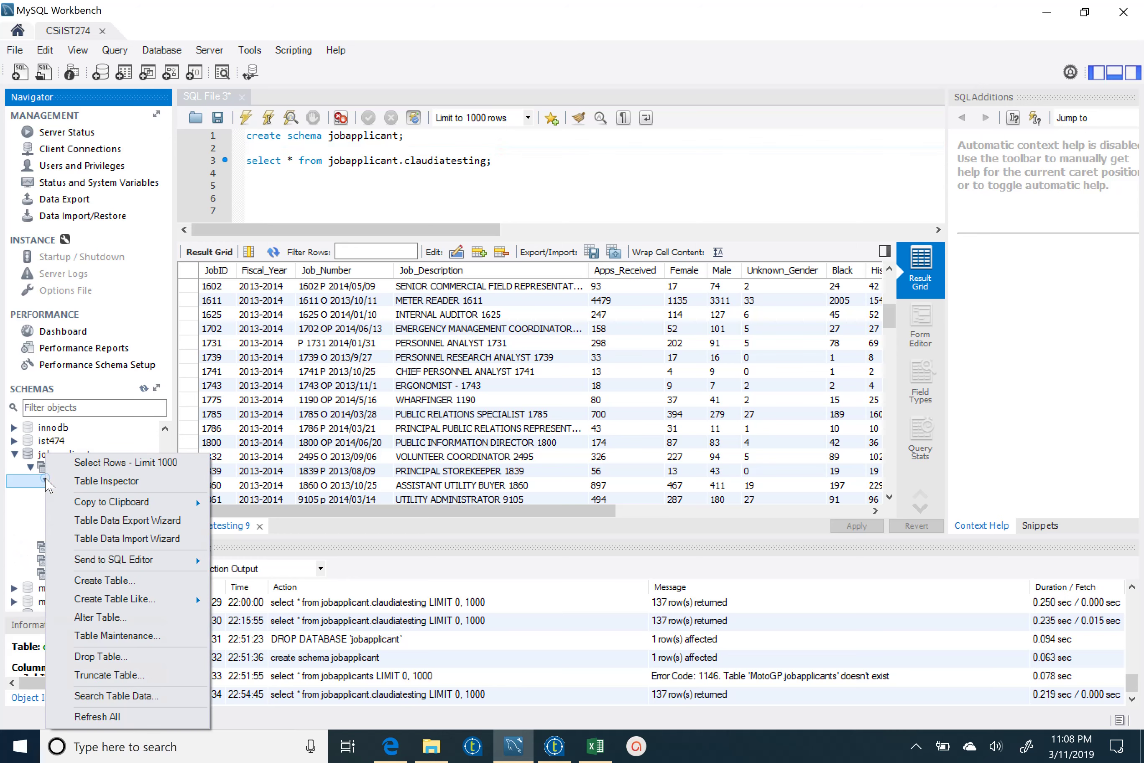
{"action": "left_click", "coordinate": [139, 660]}
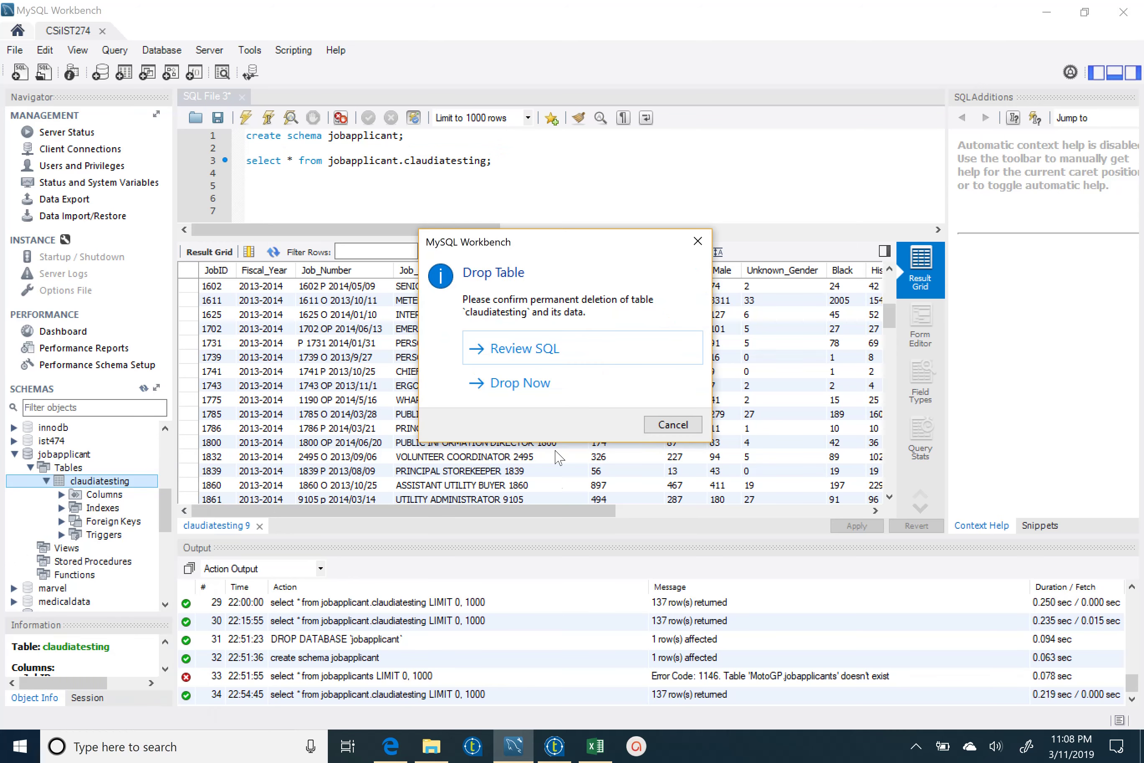
{"action": "left_click", "coordinate": [543, 389]}
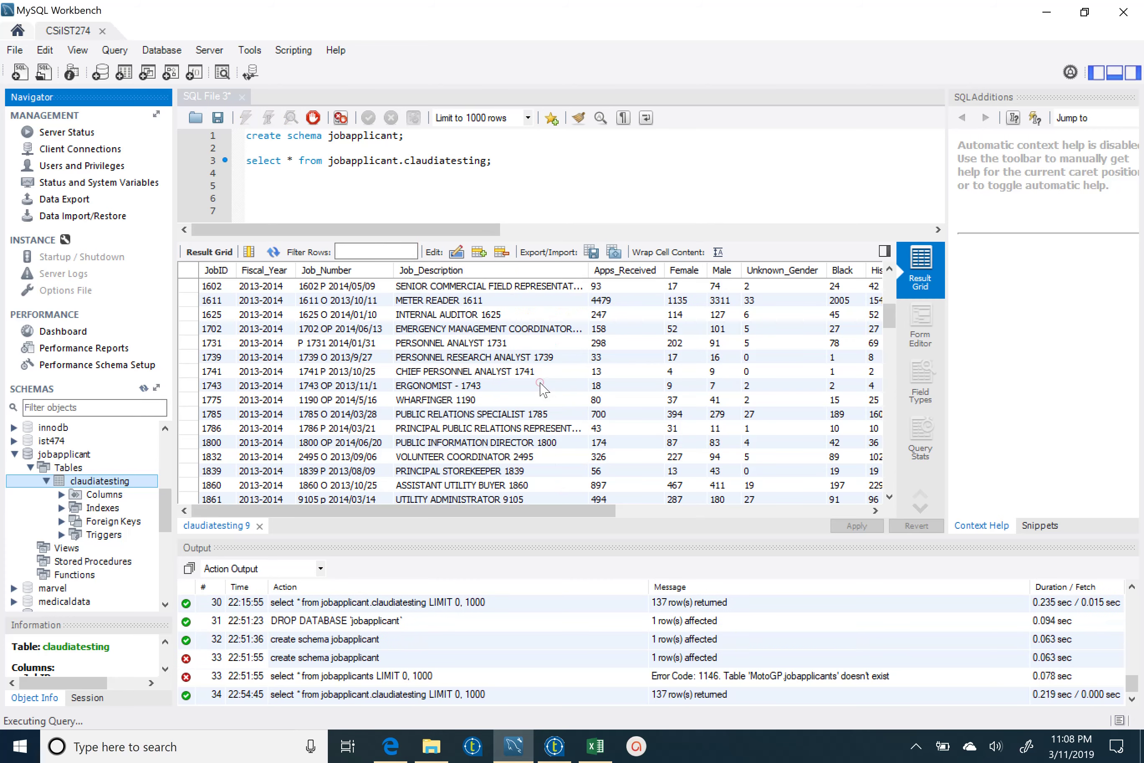
- Rerun the SELECT on claudiatesting to confirm it now errors, then return to Talend
{"action": "left_click", "coordinate": [505, 159]}
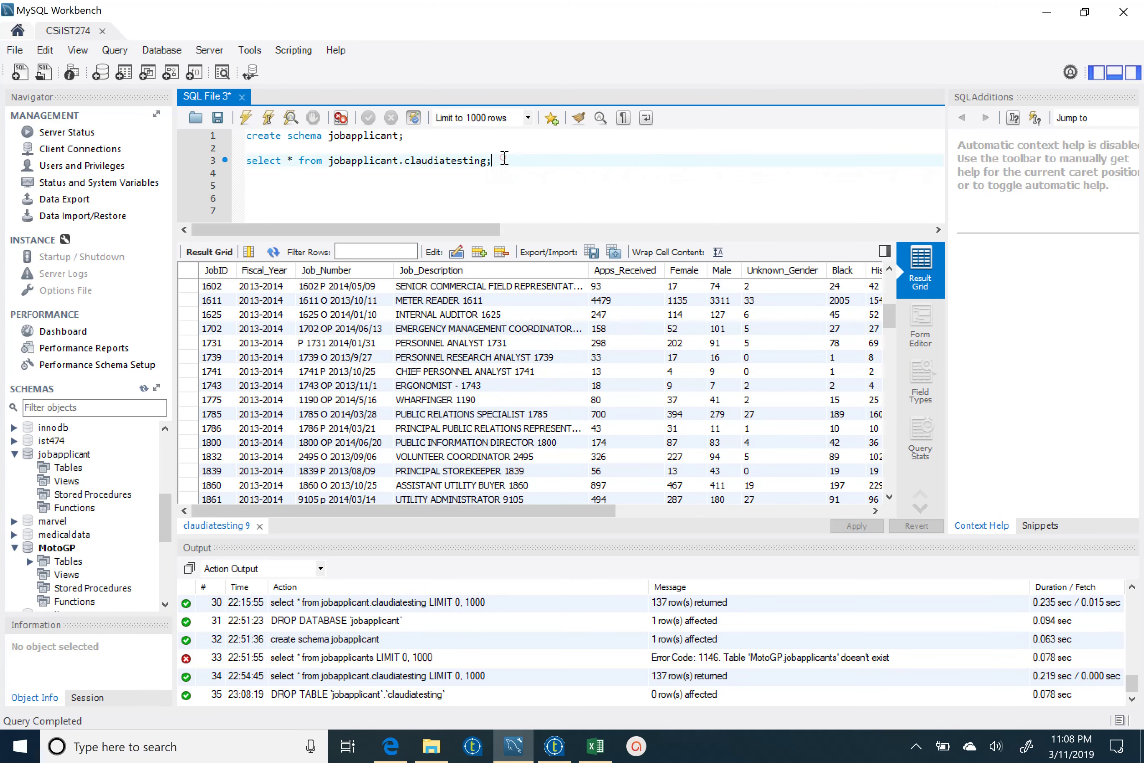
{"action": "key", "text": "Return"}
{"action": "left_click_drag", "start_coordinate": [505, 158], "coordinate": [247, 158]}
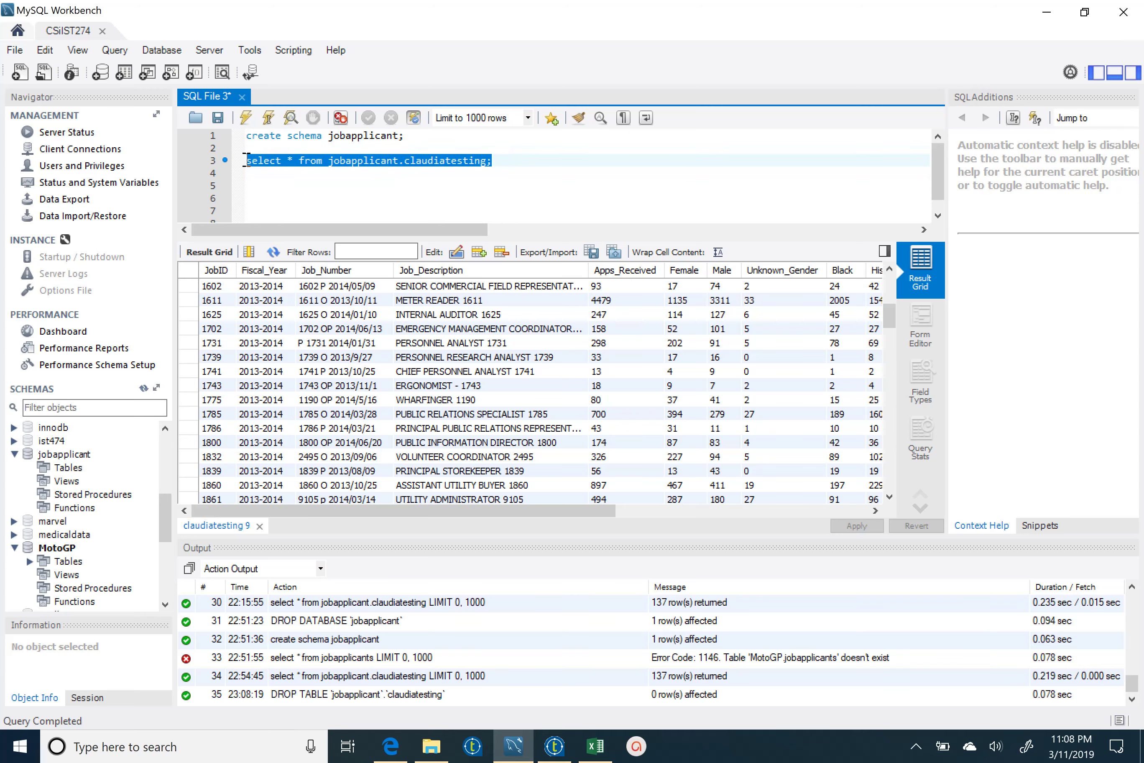
{"action": "left_click", "coordinate": [247, 118]}
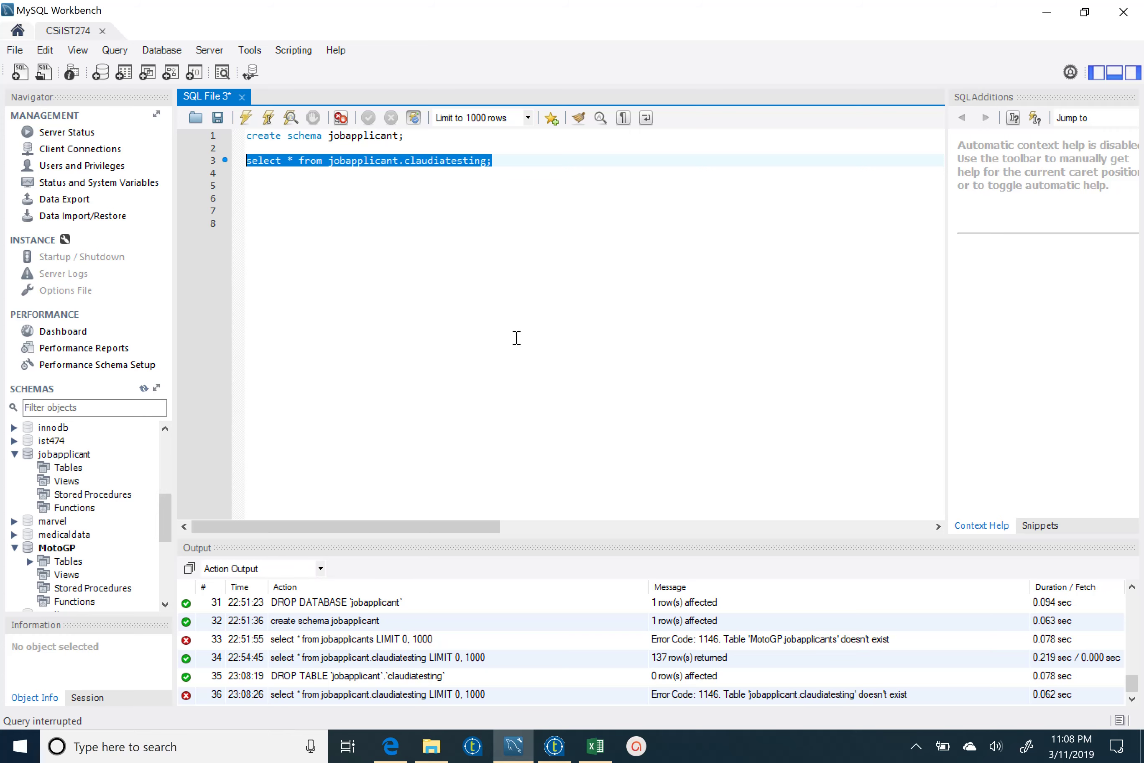
{"action": "left_click", "coordinate": [515, 158]}
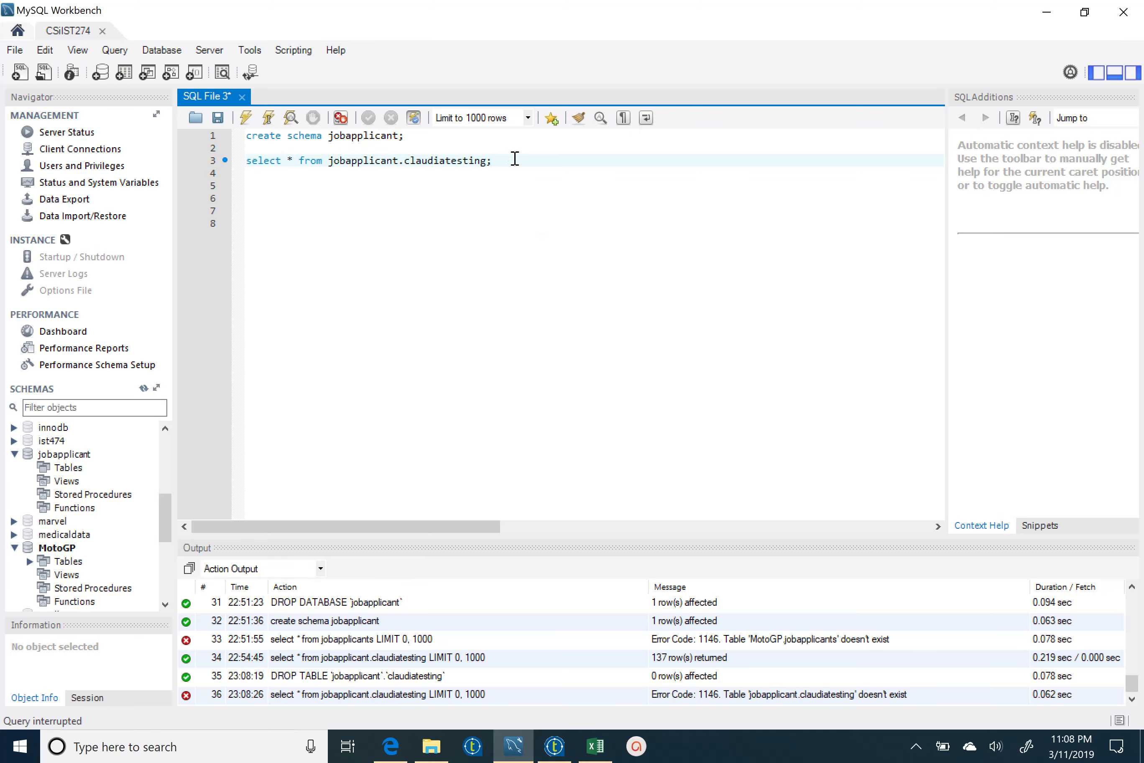
{"action": "left_click", "coordinate": [556, 747]}
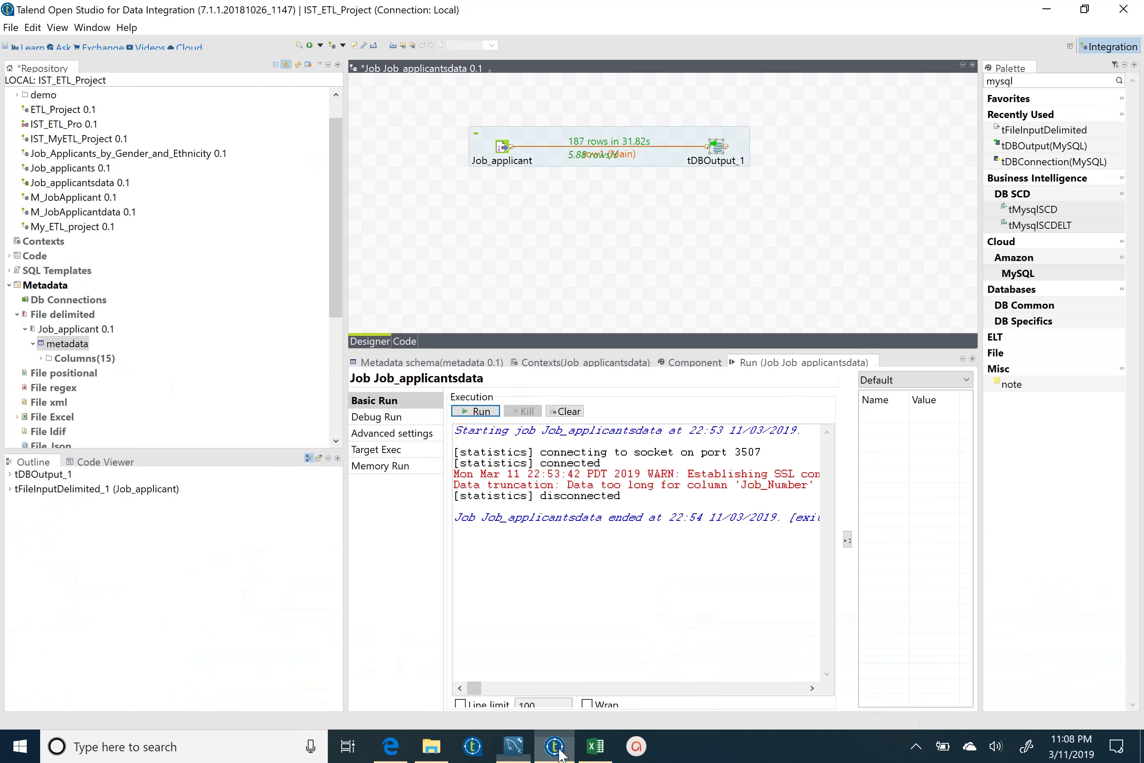
- Rerun Job_applicantsdata from the Run tab, reloading 187 rows into claudiatesting
{"action": "left_click", "coordinate": [470, 414]}
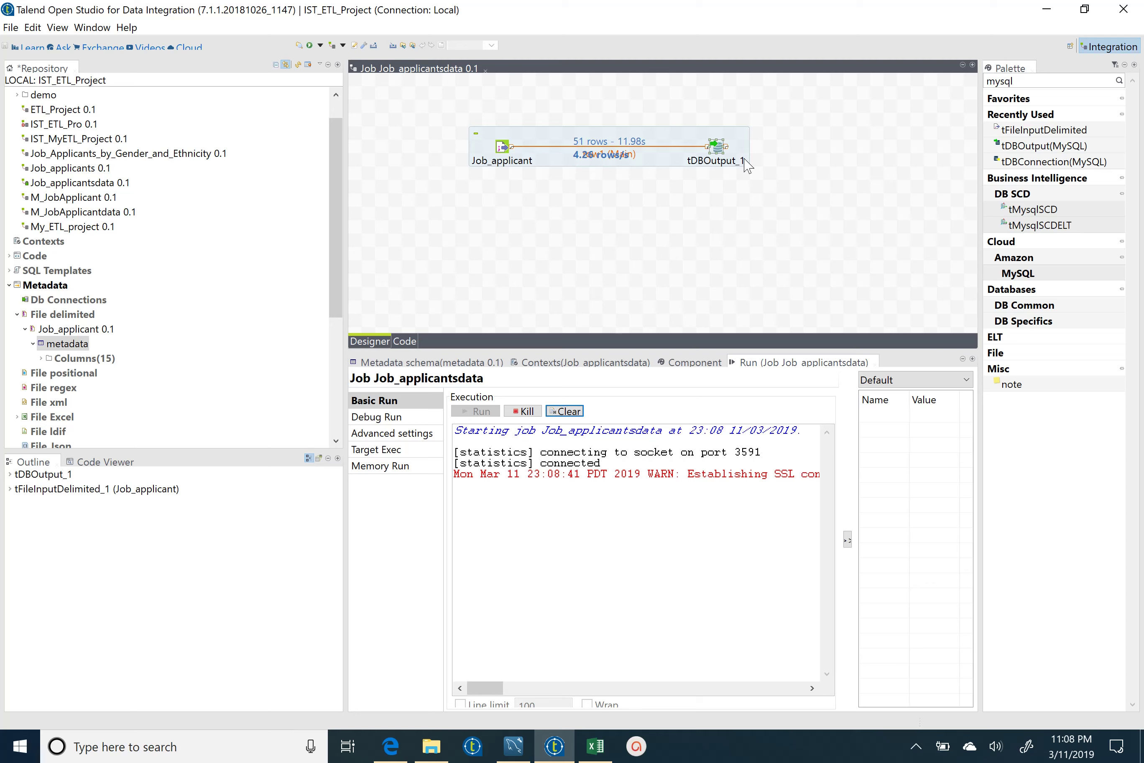
{"action": "mouse_move", "coordinate": [514, 743]}
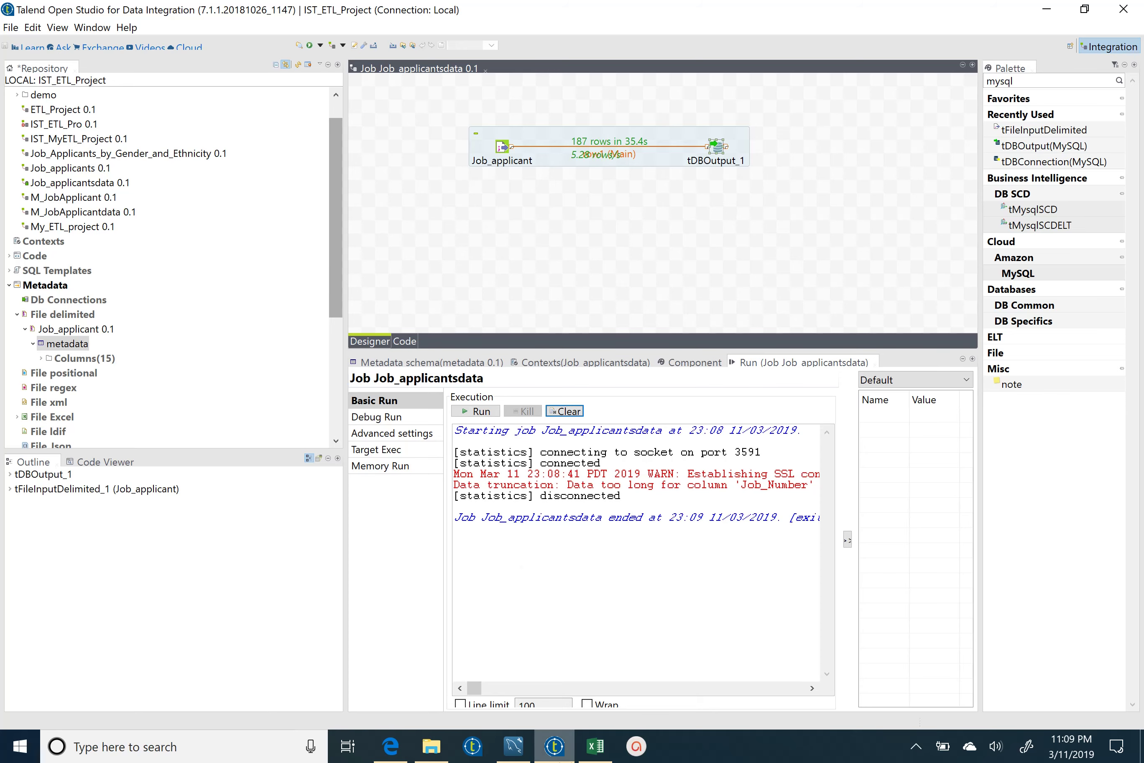
- Refresh the Schemas pane and rerun the SELECT on the recreated claudiatesting table
{"action": "left_click", "coordinate": [513, 746]}
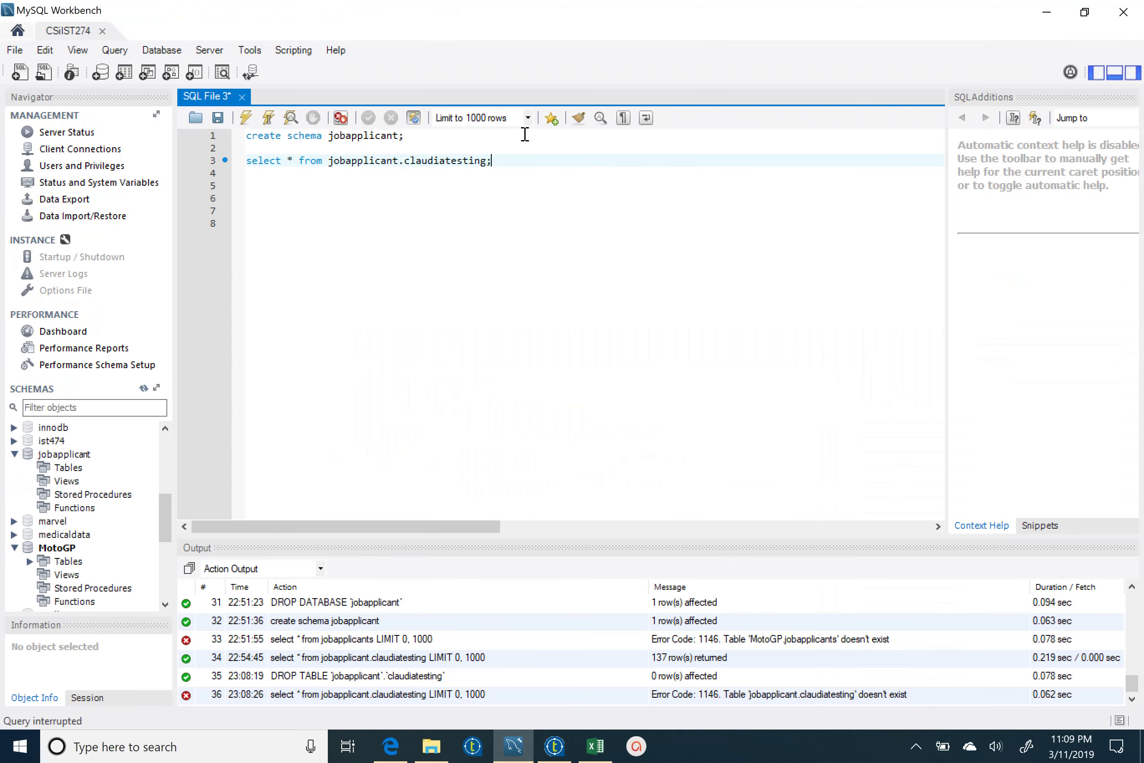
{"action": "left_click_drag", "start_coordinate": [506, 160], "coordinate": [250, 160]}
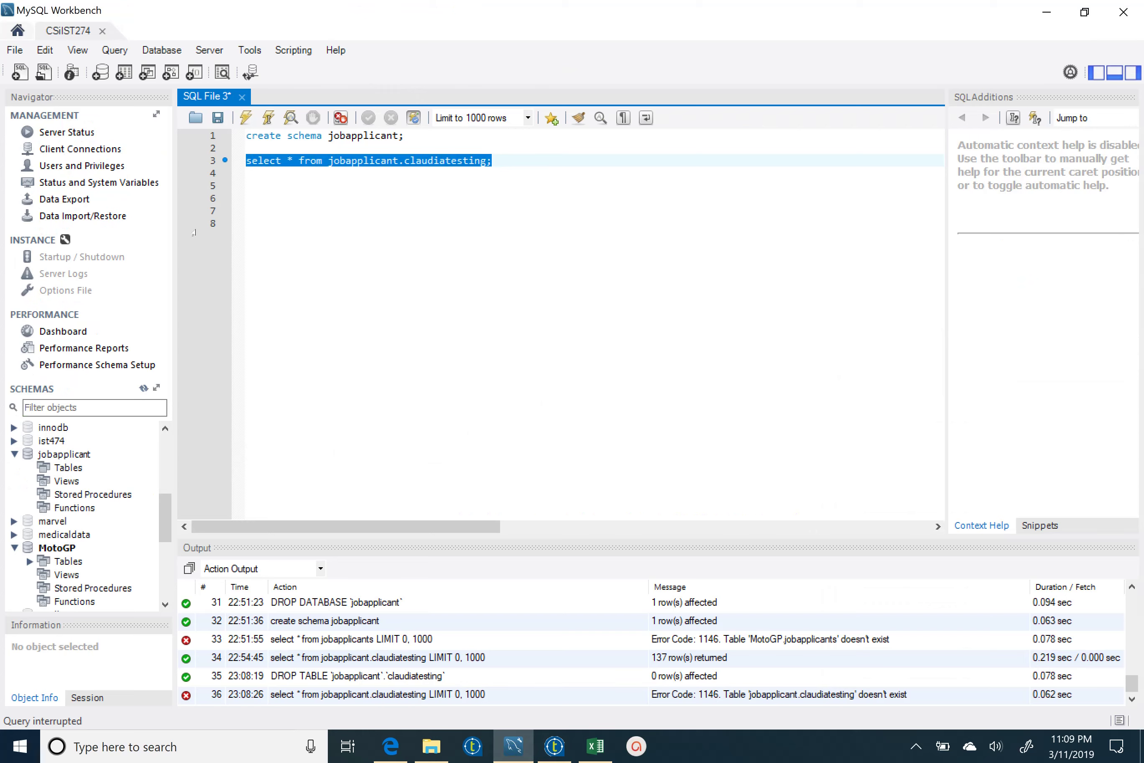
{"action": "left_click", "coordinate": [347, 307]}
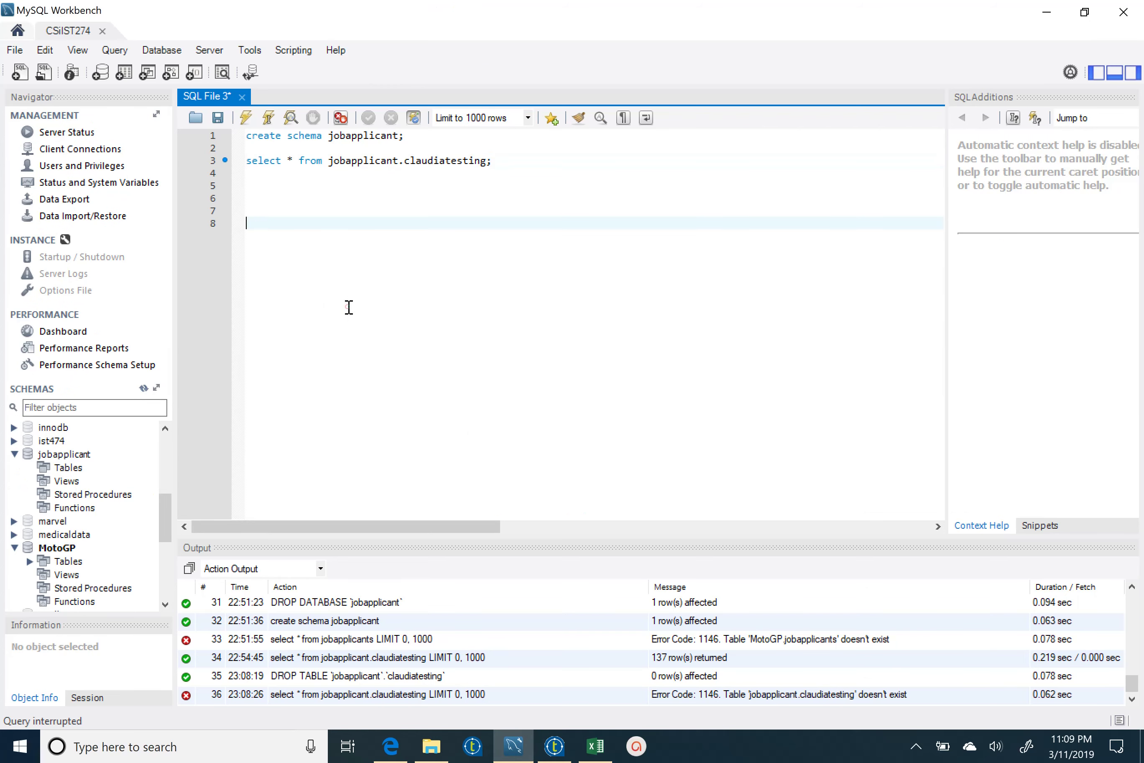
{"action": "left_click", "coordinate": [143, 388]}
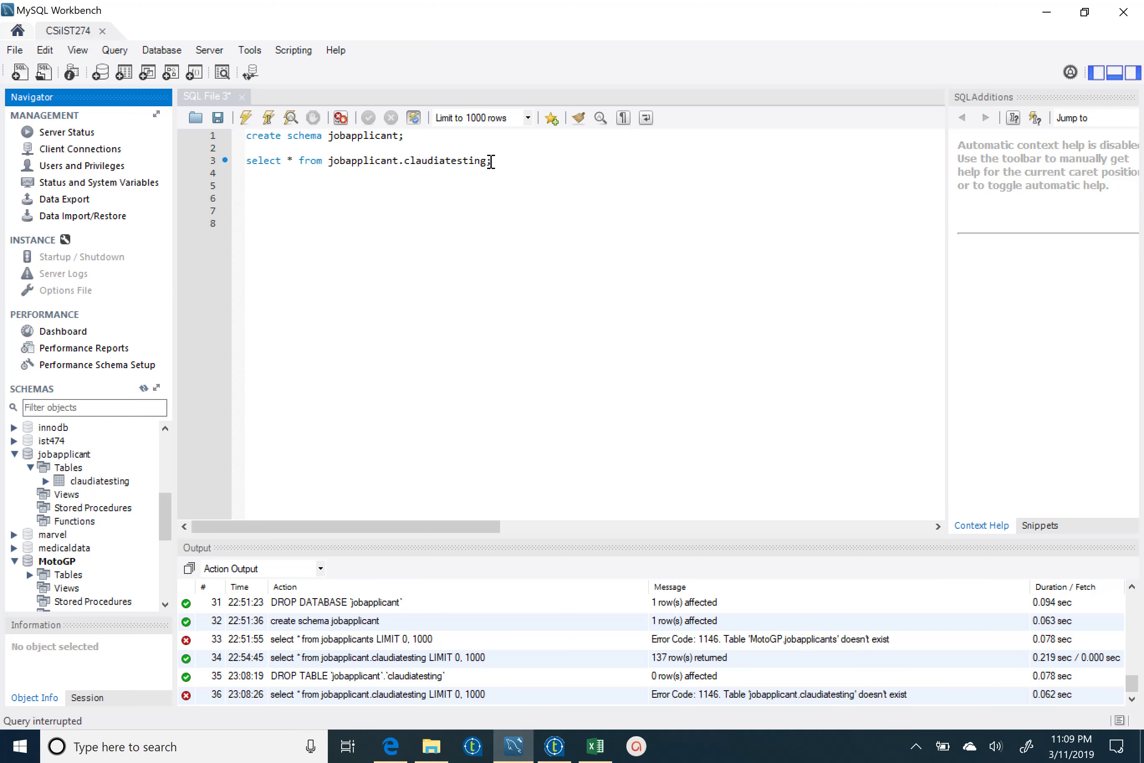
{"action": "left_click_drag", "start_coordinate": [491, 161], "coordinate": [246, 162]}
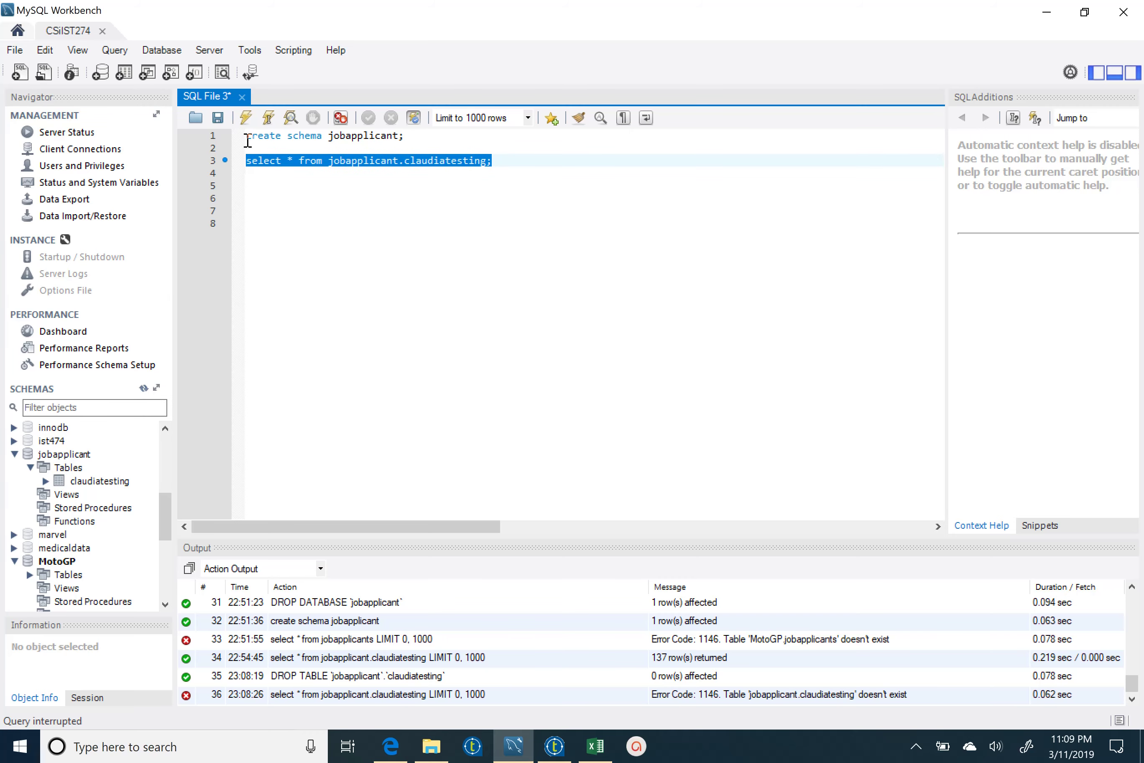
{"action": "left_click", "coordinate": [246, 117]}
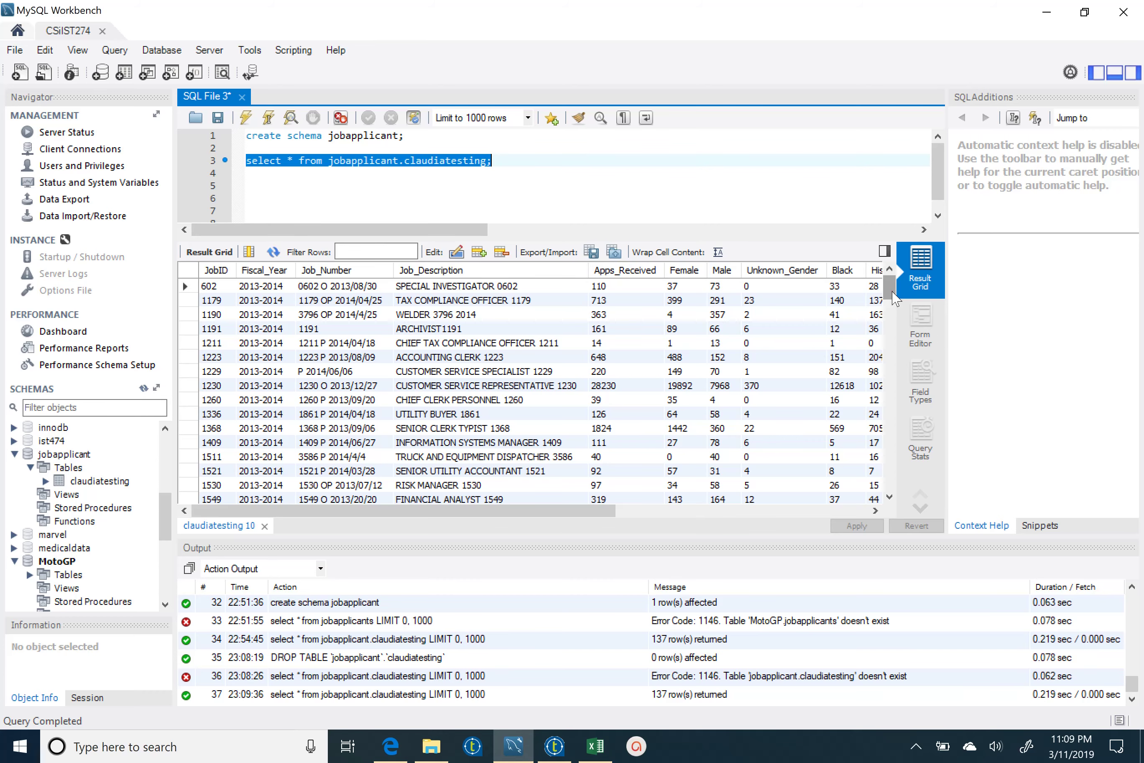
- Scroll through the 137 returned applicant rows in the result grid
{"action": "scroll", "coordinate": [894, 298], "scroll_direction": "down", "scroll_amount": 6}
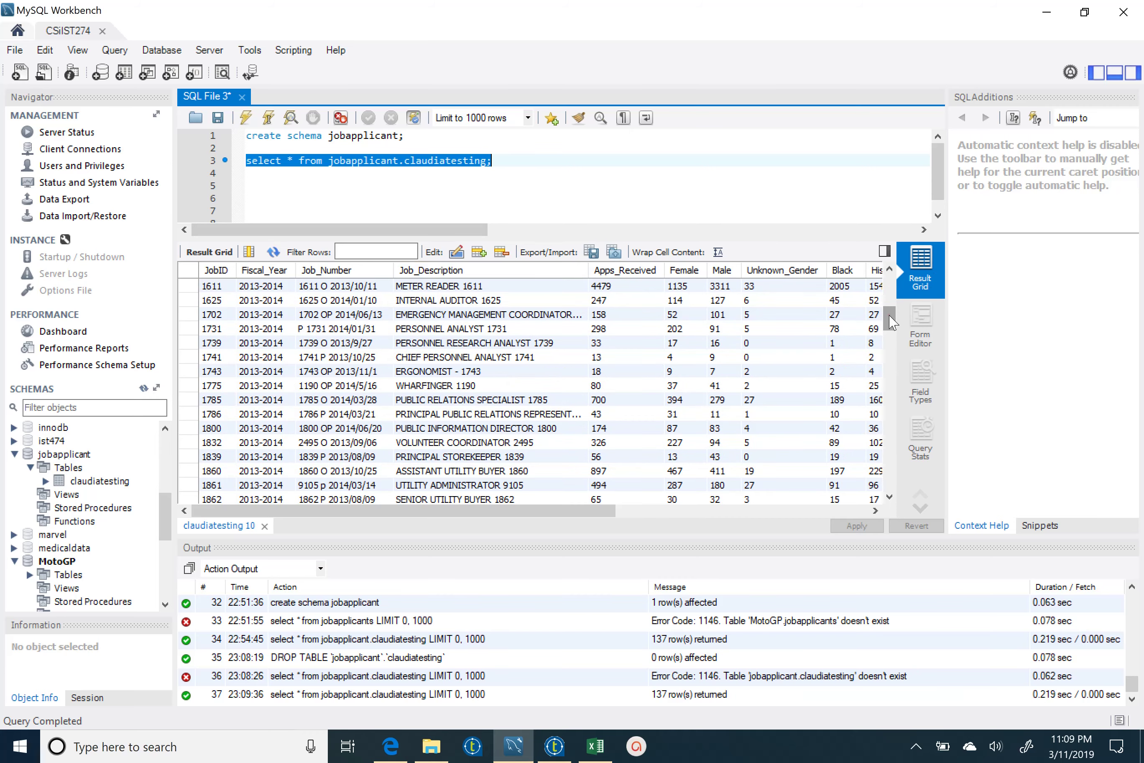
{"action": "left_click_drag", "start_coordinate": [889, 315], "coordinate": [903, 407]}
{"action": "scroll", "coordinate": [866, 413], "scroll_direction": "down", "scroll_amount": 20}
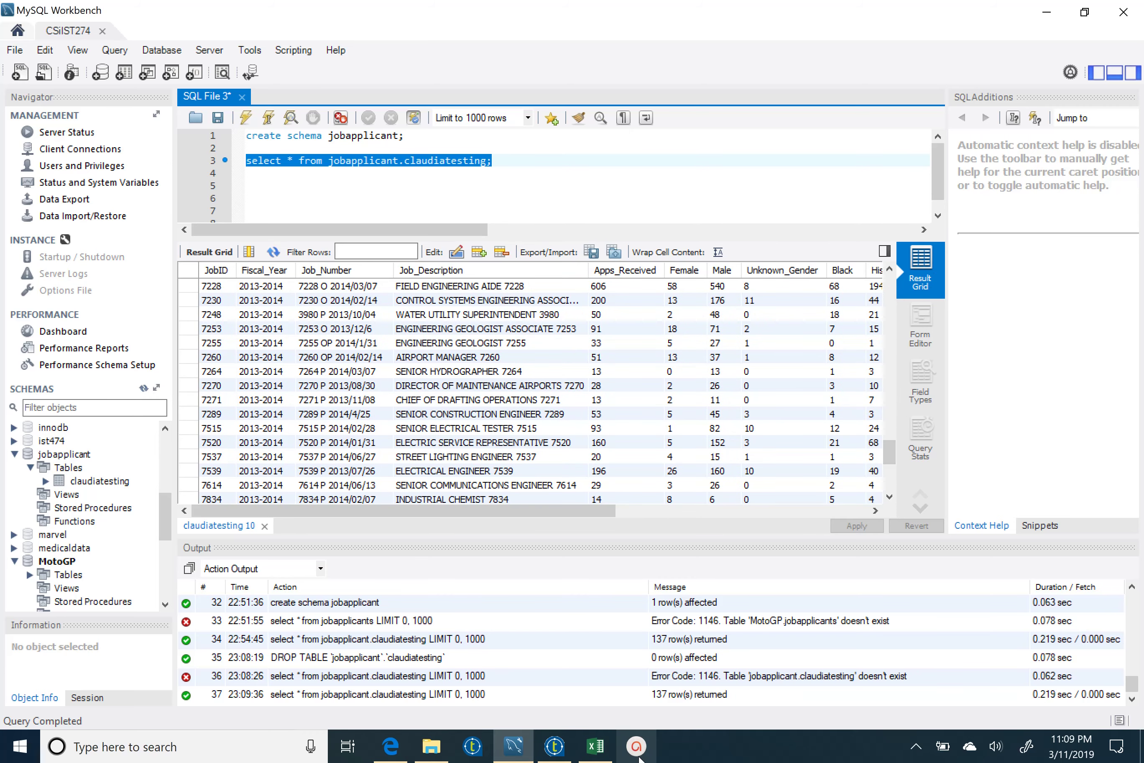
{"action": "left_click", "coordinate": [916, 747]}
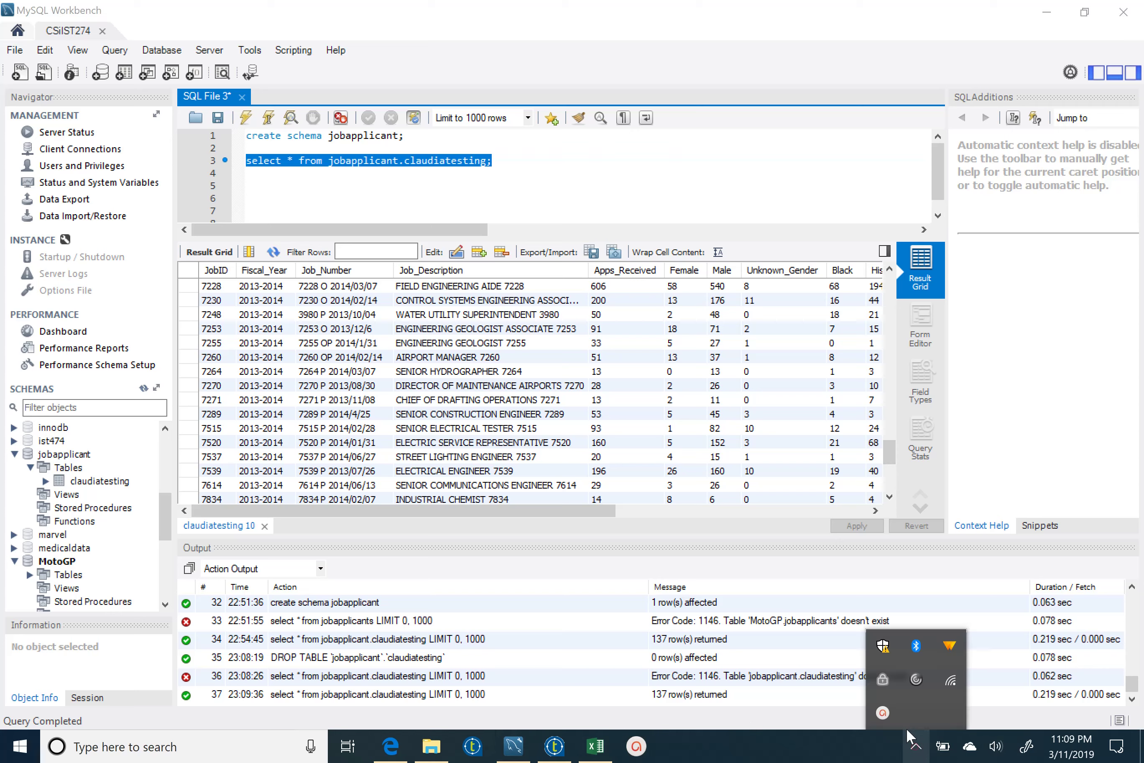